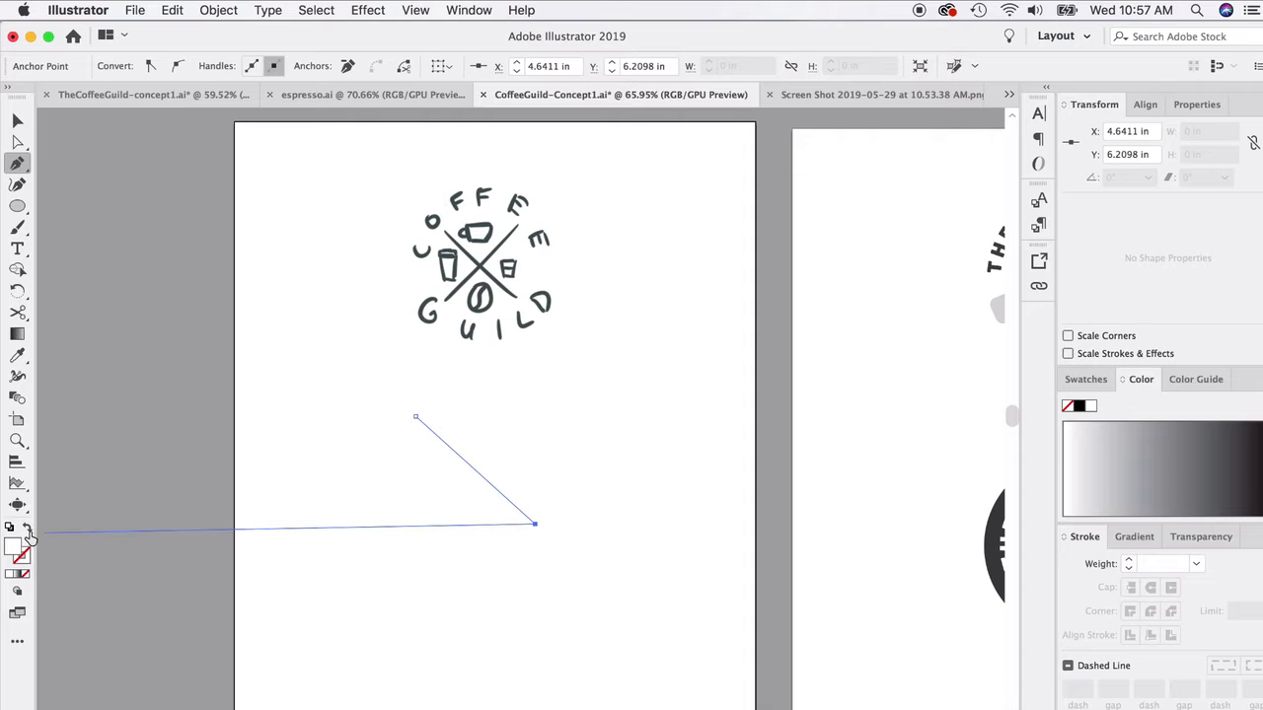
# Undo the angled pen path below the logo sketch and turn on Snap to Point.
pyautogui.click(17, 121)
pyautogui.press('super+z')
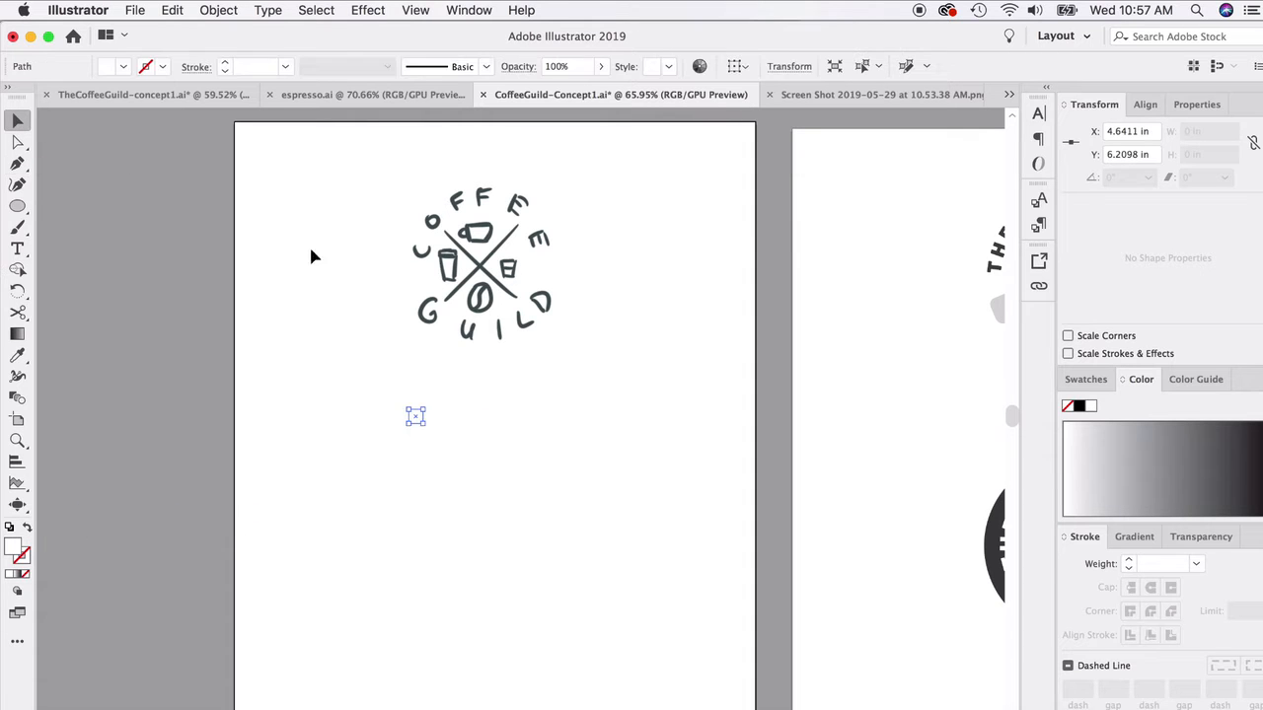
pyautogui.press('super+z')
pyautogui.scroll(4, 490, 497)
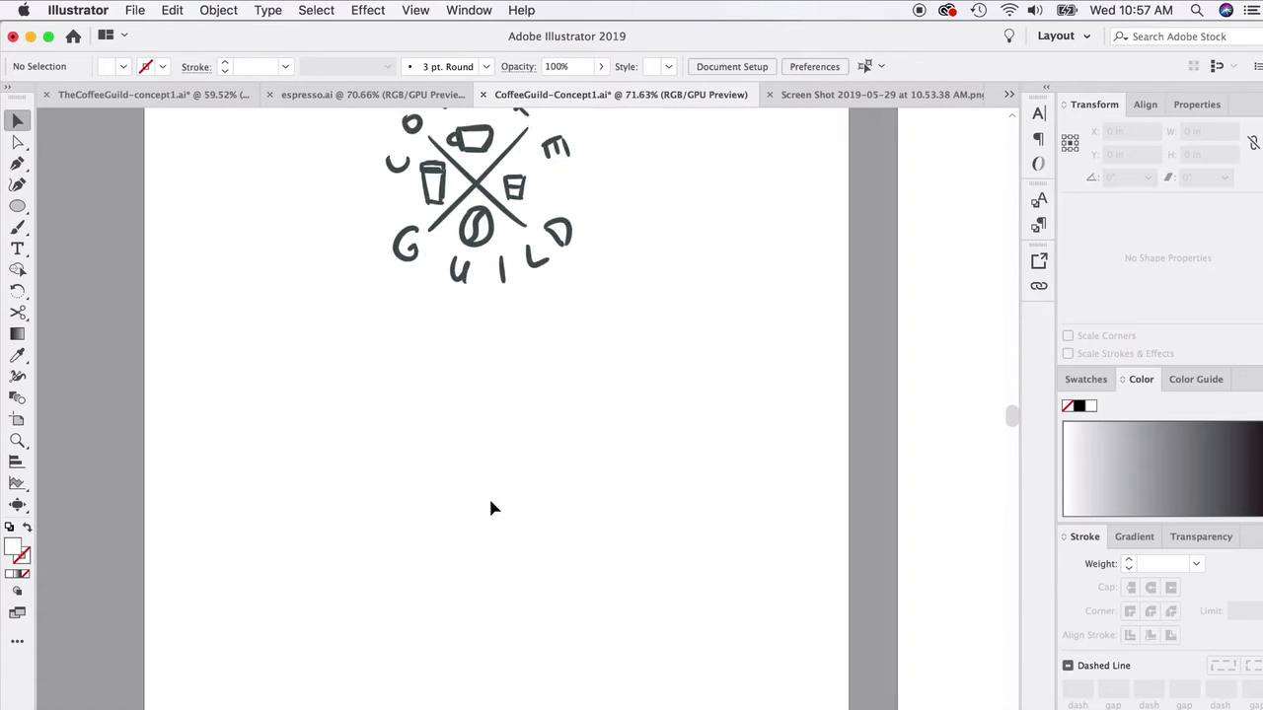
pyautogui.click(414, 10)
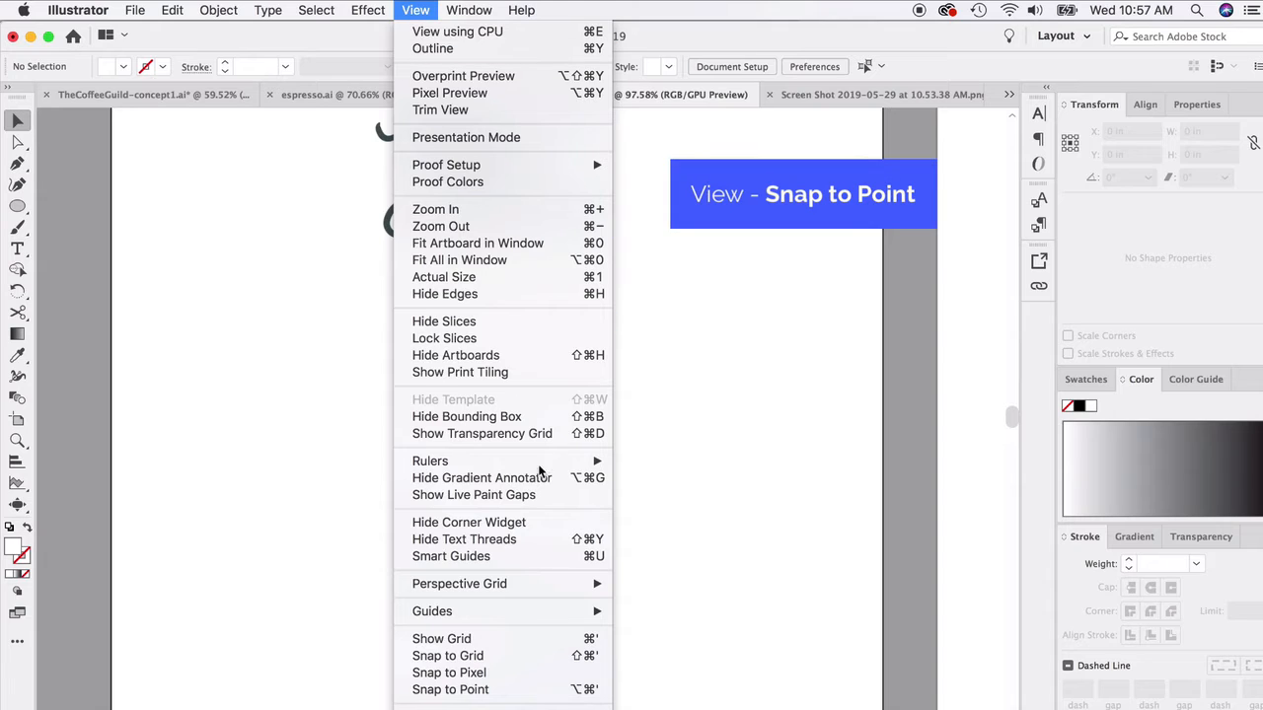
pyautogui.click(492, 689)
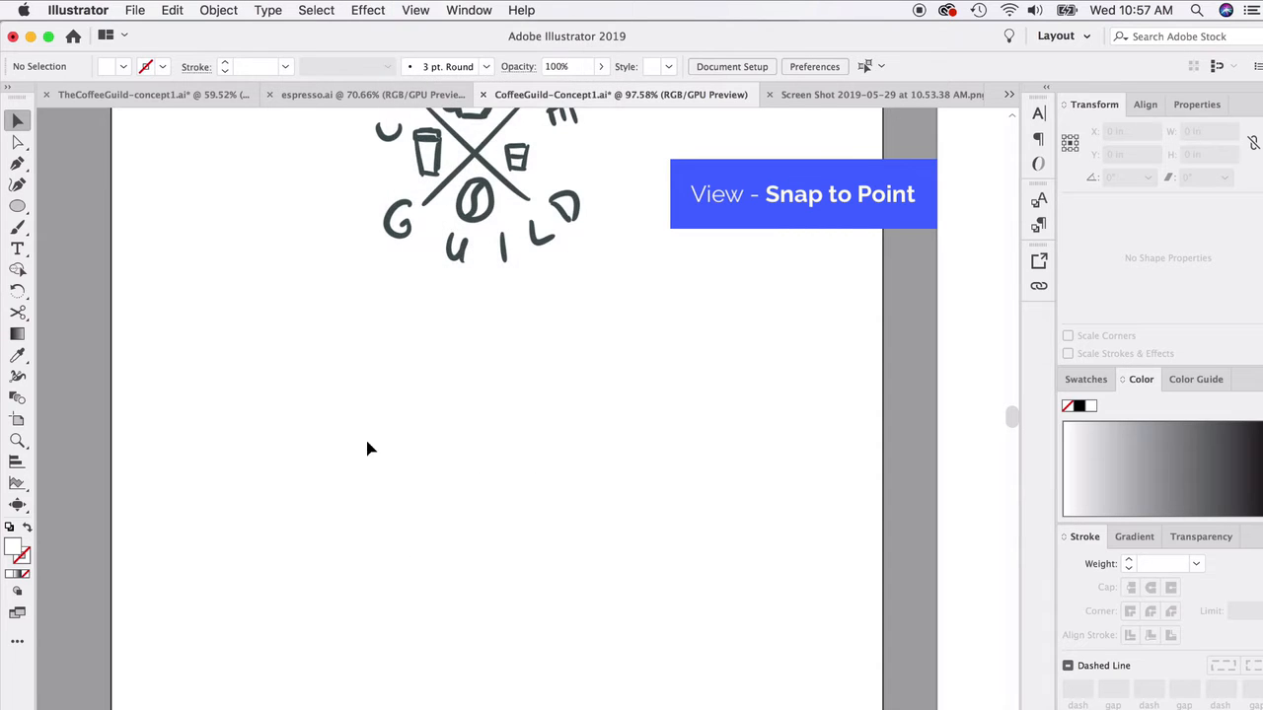
# Draw a straight vertical line about 1.72 in tall below the sketch with the Pen tool.
pyautogui.click(18, 164)
pyautogui.click(431, 380)
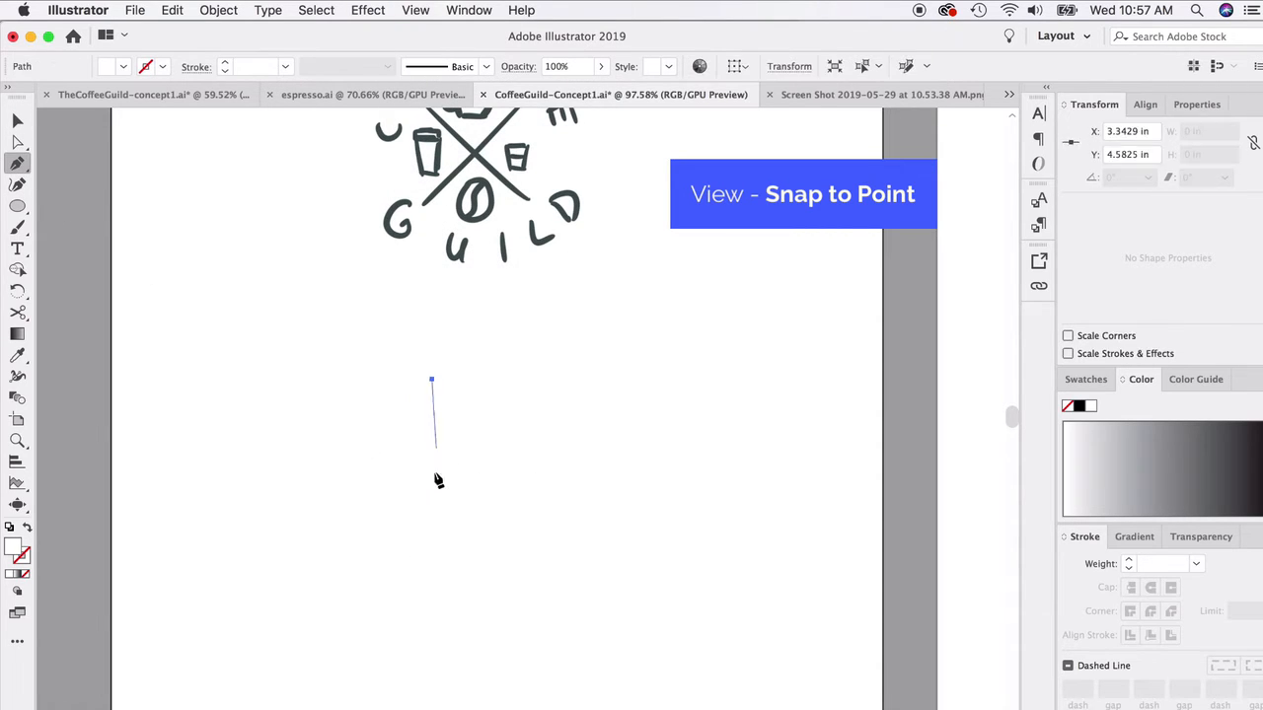
pyautogui.click(431, 543)
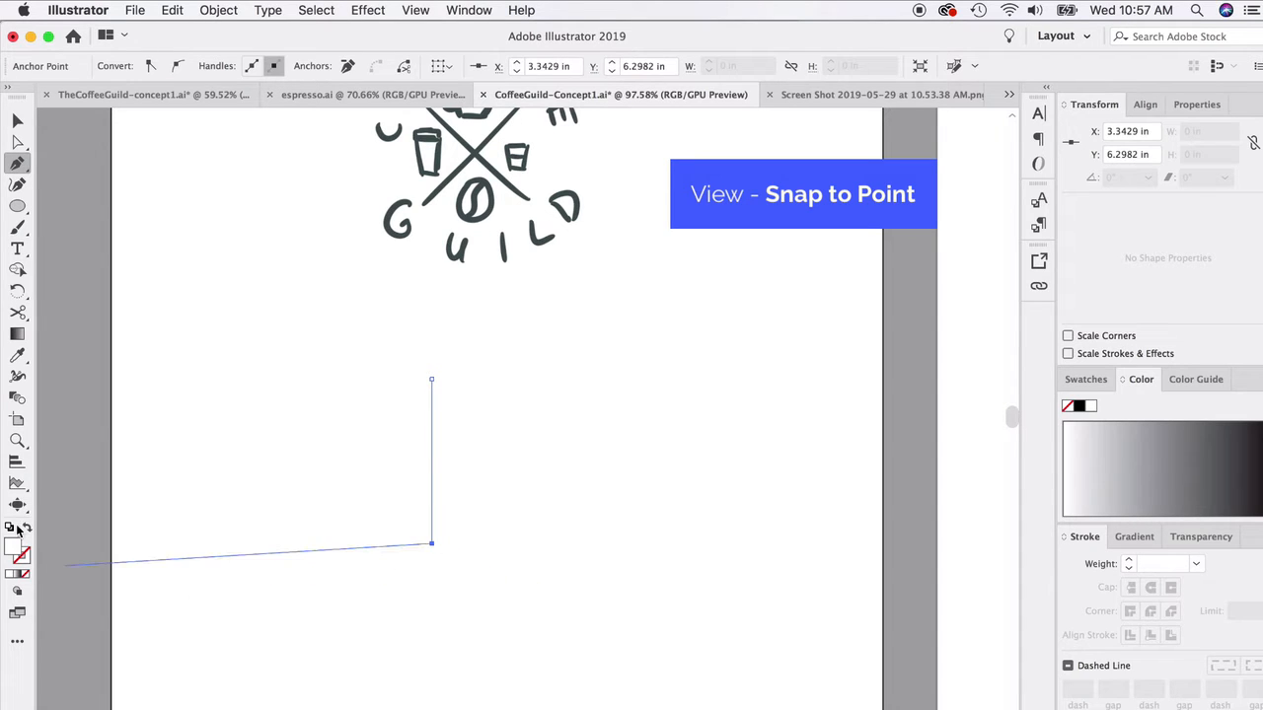
# Sample the sketch's dark colour 445252 and apply it to the vertical line's stroke, leaving the fill empty.
pyautogui.click(27, 530)
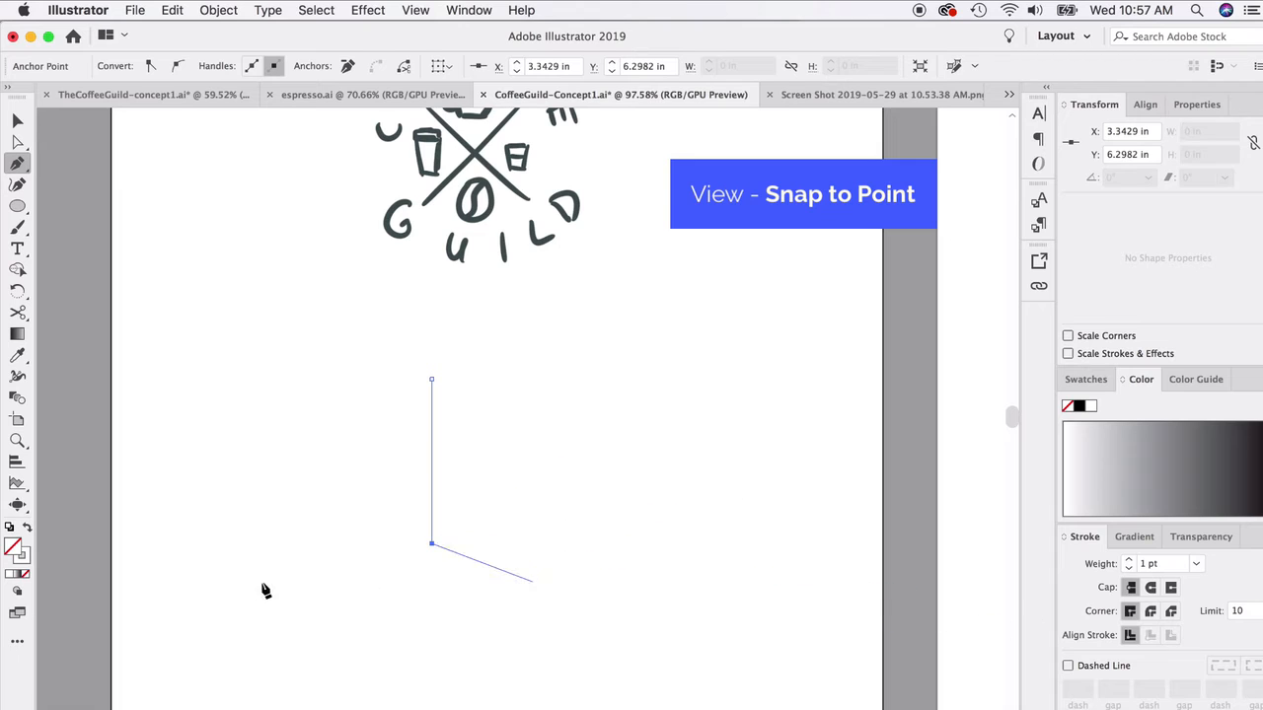
pyautogui.click(17, 354)
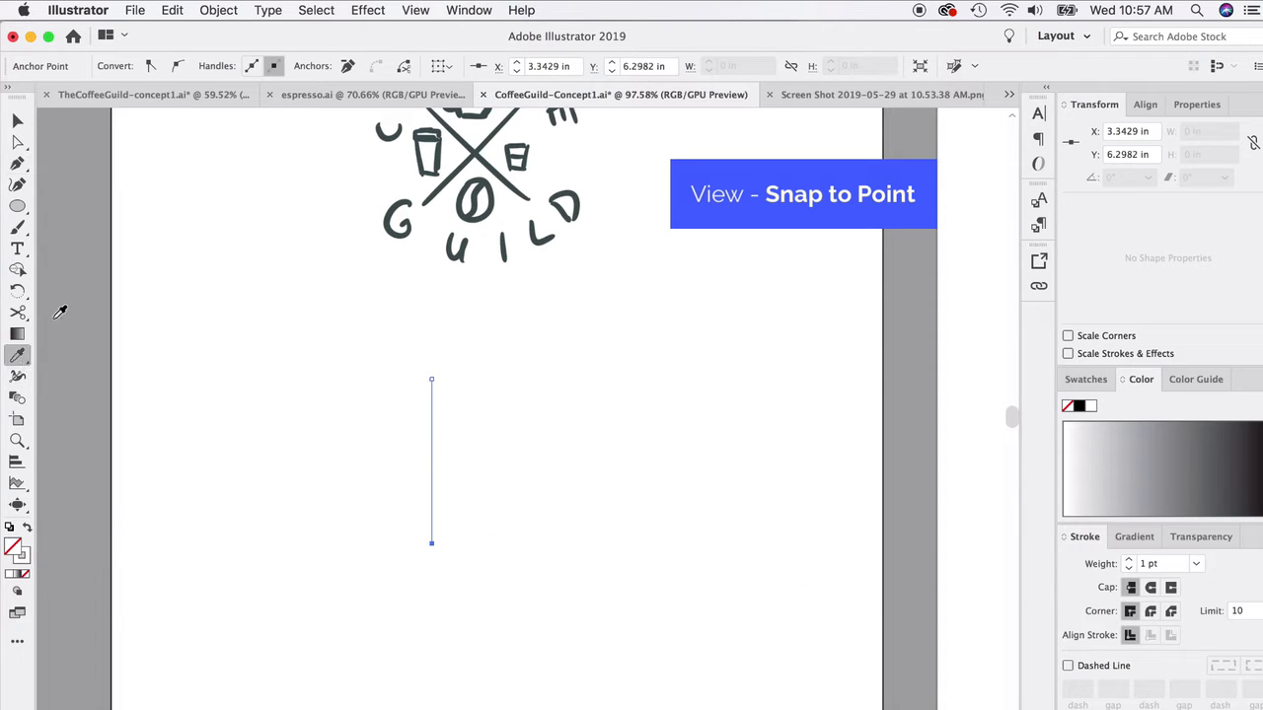
pyautogui.click(444, 186)
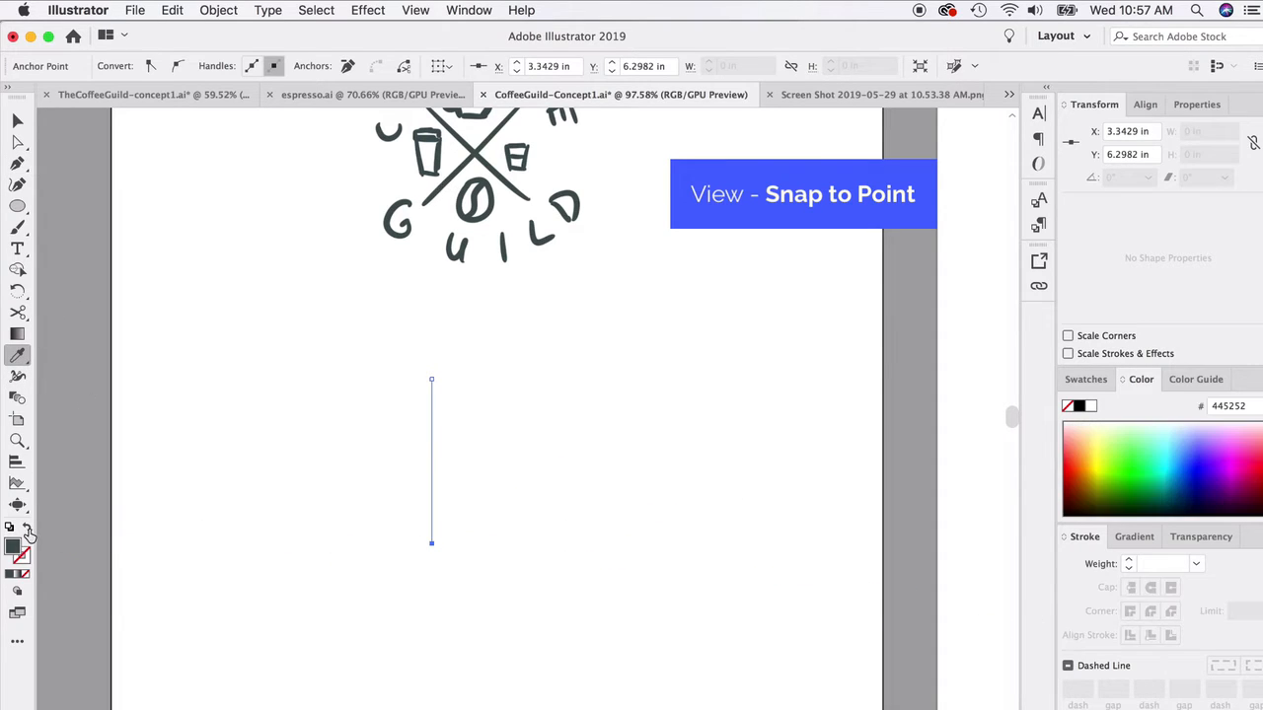
pyautogui.click(28, 530)
# Set the vertical line's stroke to 4 pt with round caps and round corners, using a detached Stroke panel.
pyautogui.moveTo(1095, 539); pyautogui.dragTo(693, 339)
pyautogui.click(745, 395)
pyautogui.click(743, 419)
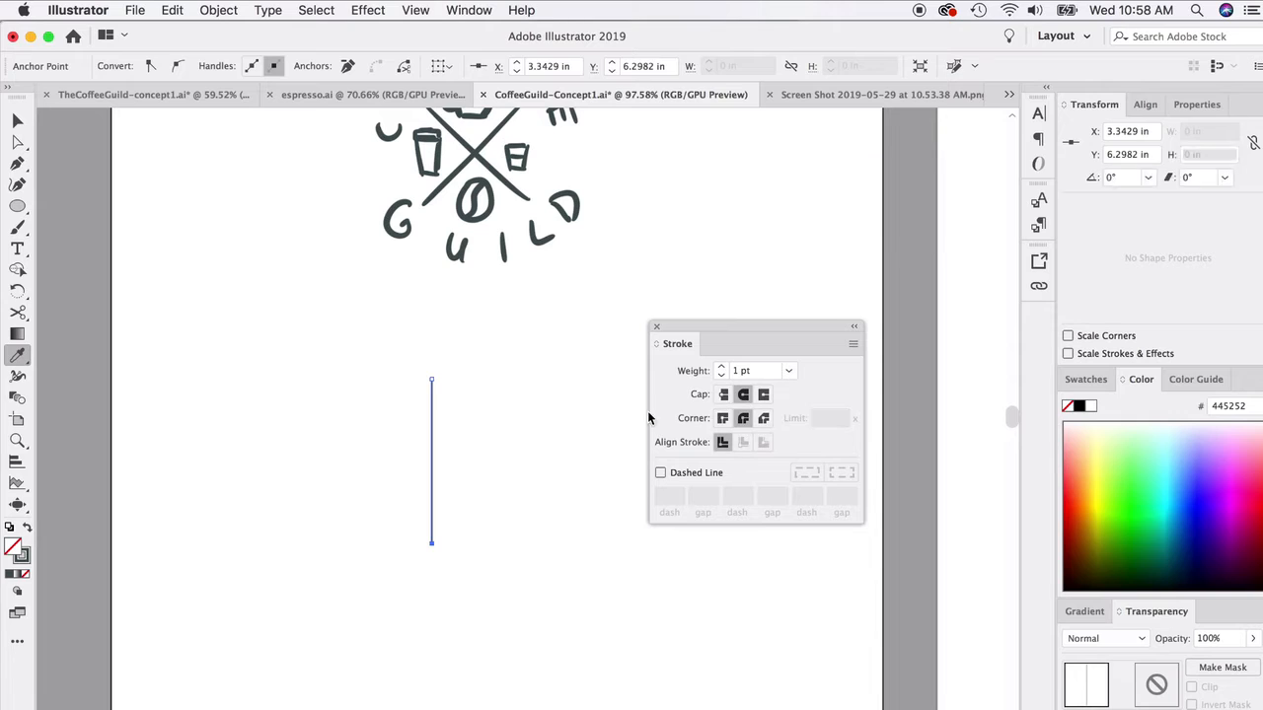
pyautogui.click(720, 367)
pyautogui.click(720, 367)
pyautogui.click(720, 367)
pyautogui.click(17, 120)
pyautogui.click(331, 400)
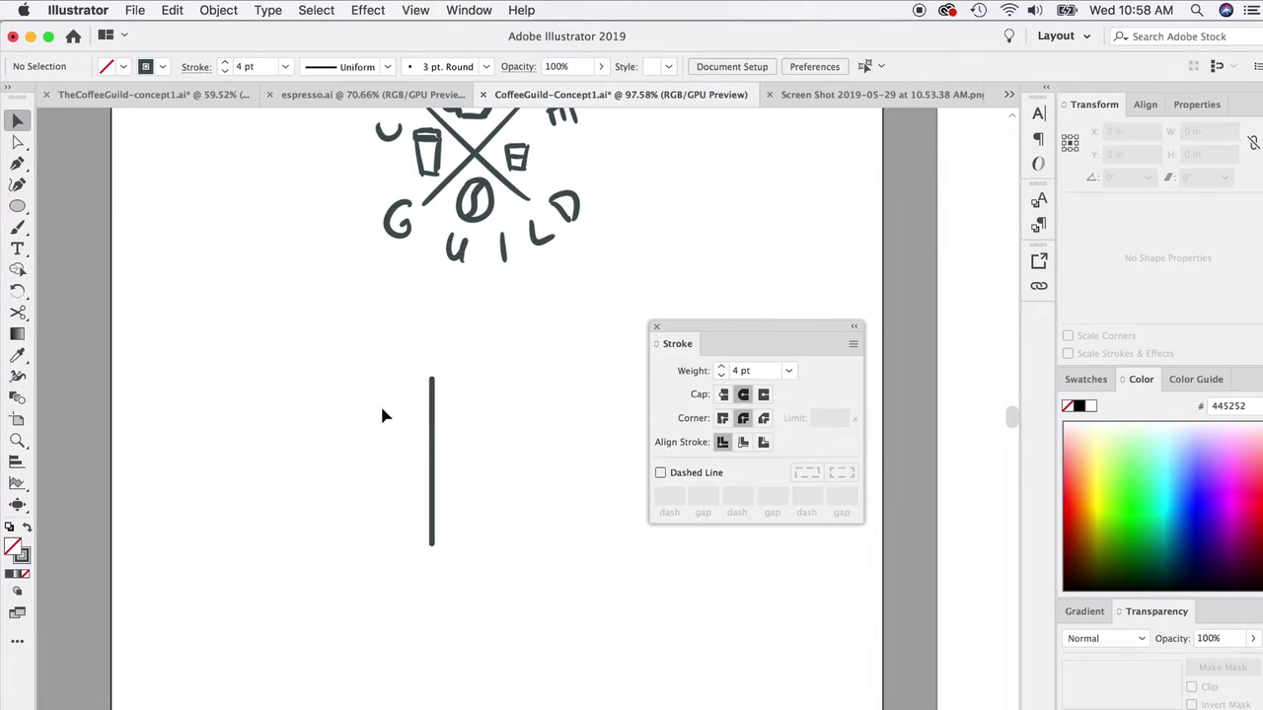
# Duplicate the vertical line a short distance to its left and rotate the copy 90°.
pyautogui.click(432, 438)
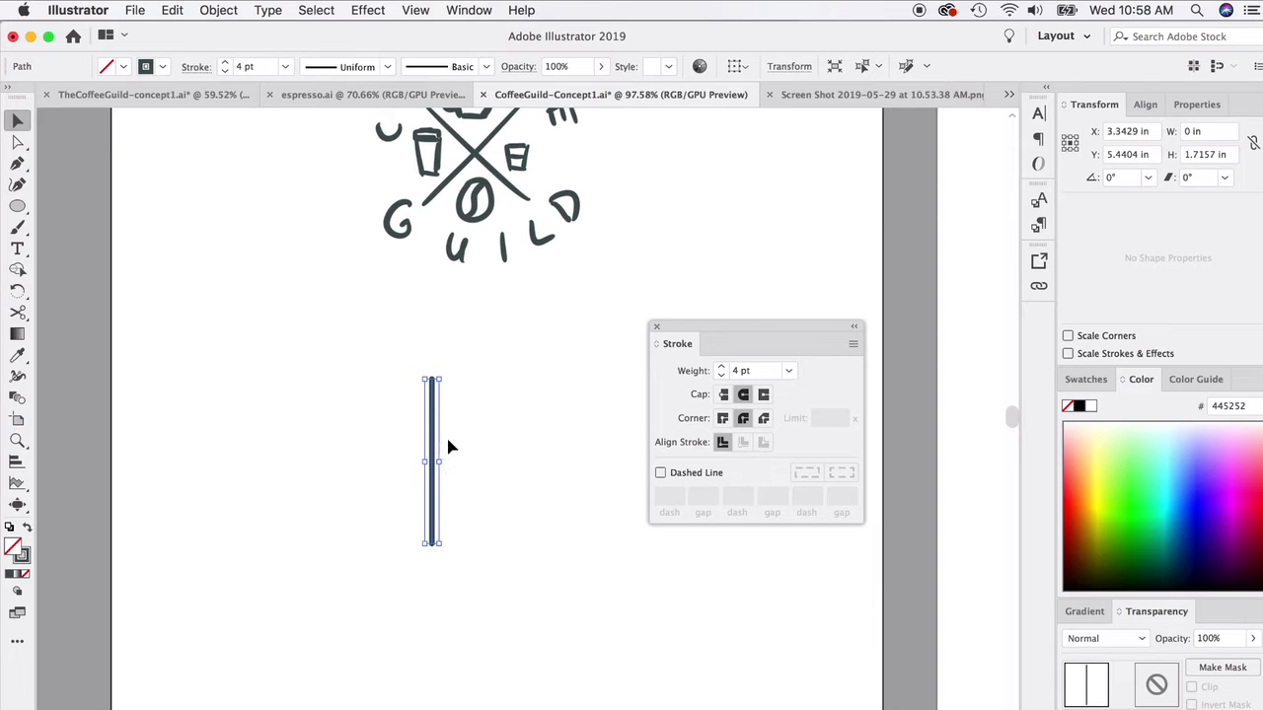
pyautogui.moveTo(432, 436); pyautogui.dragTo(389, 437)
pyautogui.click(218, 10)
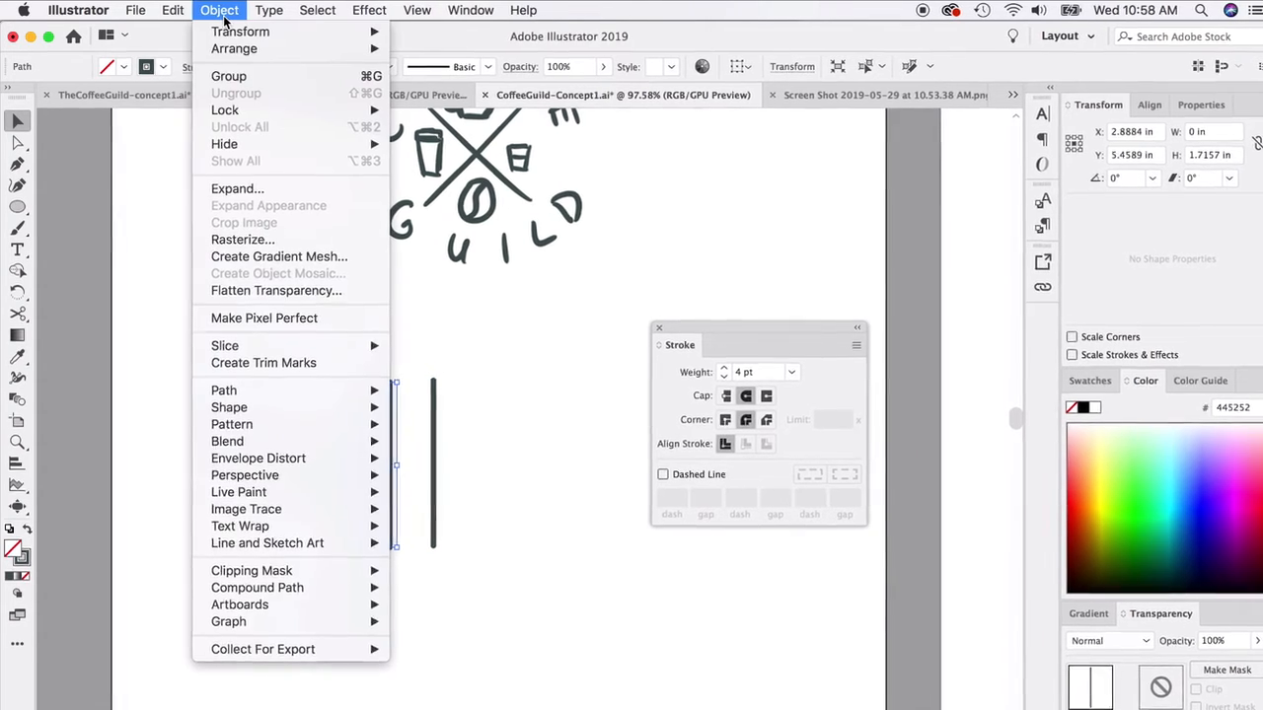
pyautogui.moveTo(242, 32)
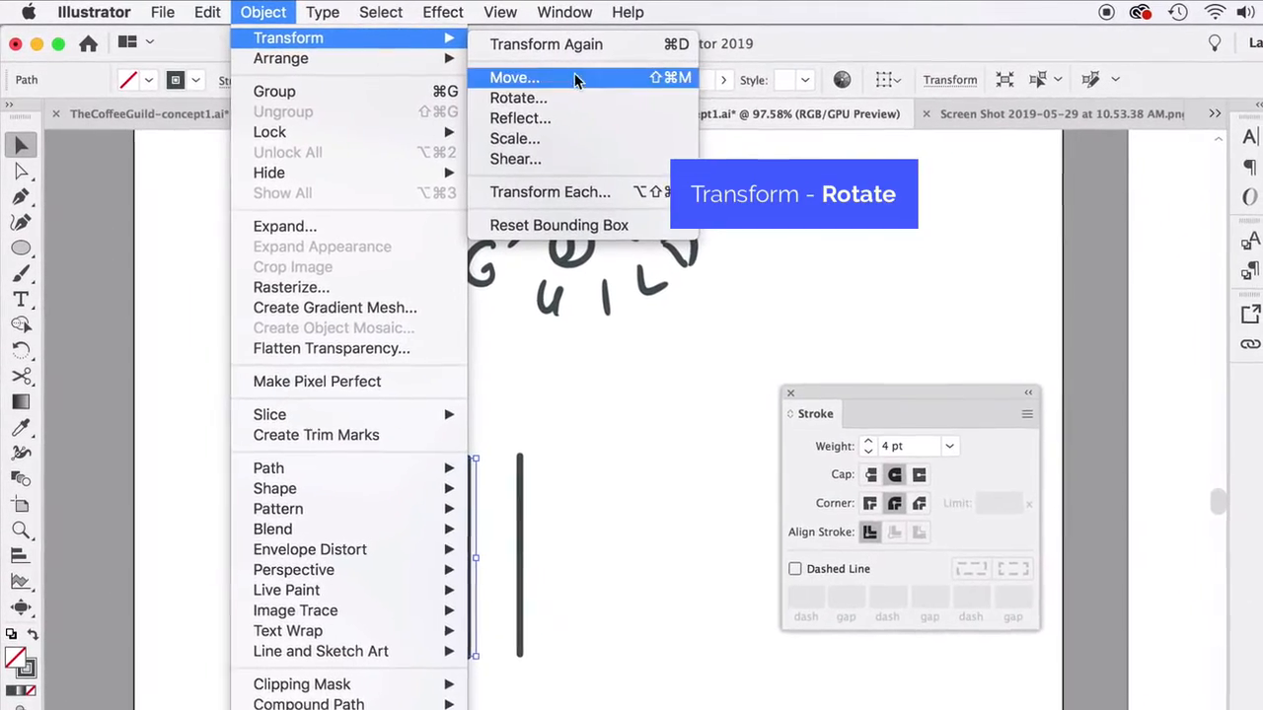
pyautogui.click(583, 98)
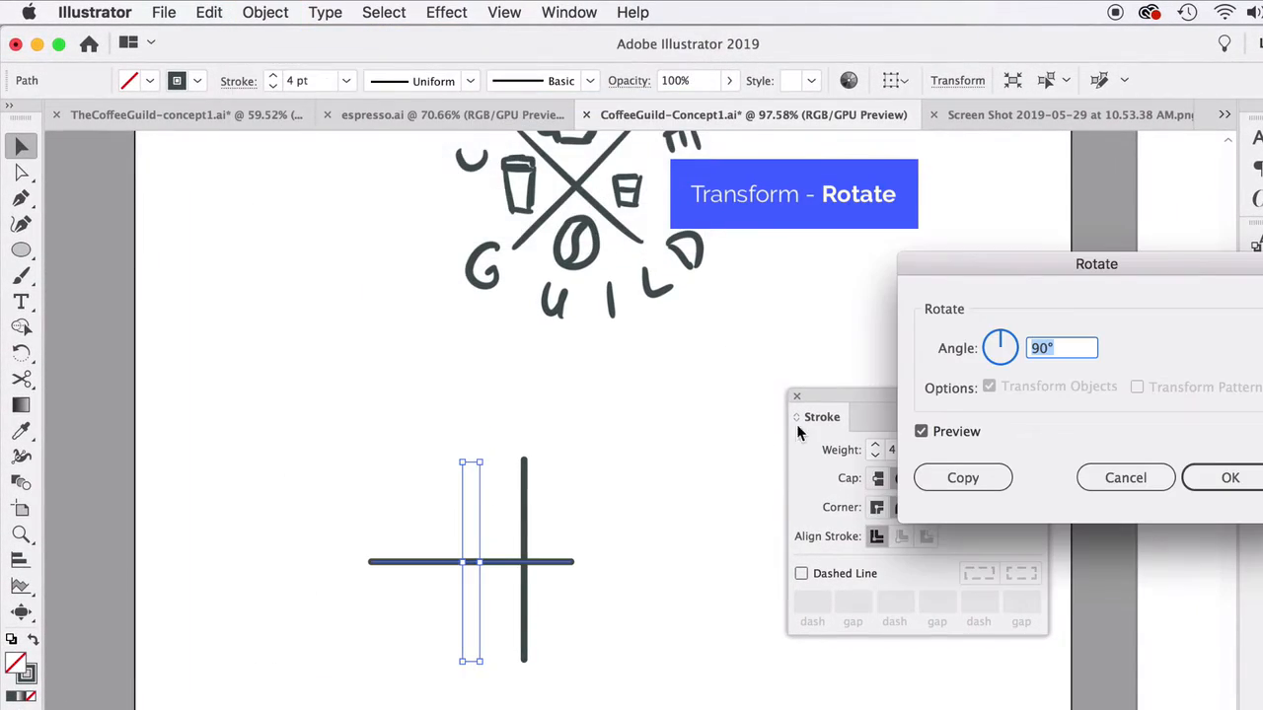
pyautogui.press('Return')
# Move the horizontal line across the vertical one and align both lines on their horizontal and vertical centres.
pyautogui.click(532, 528)
pyautogui.moveTo(485, 570); pyautogui.dragTo(510, 556)
pyautogui.click(449, 489)
pyautogui.moveTo(449, 489); pyautogui.dragTo(523, 590)
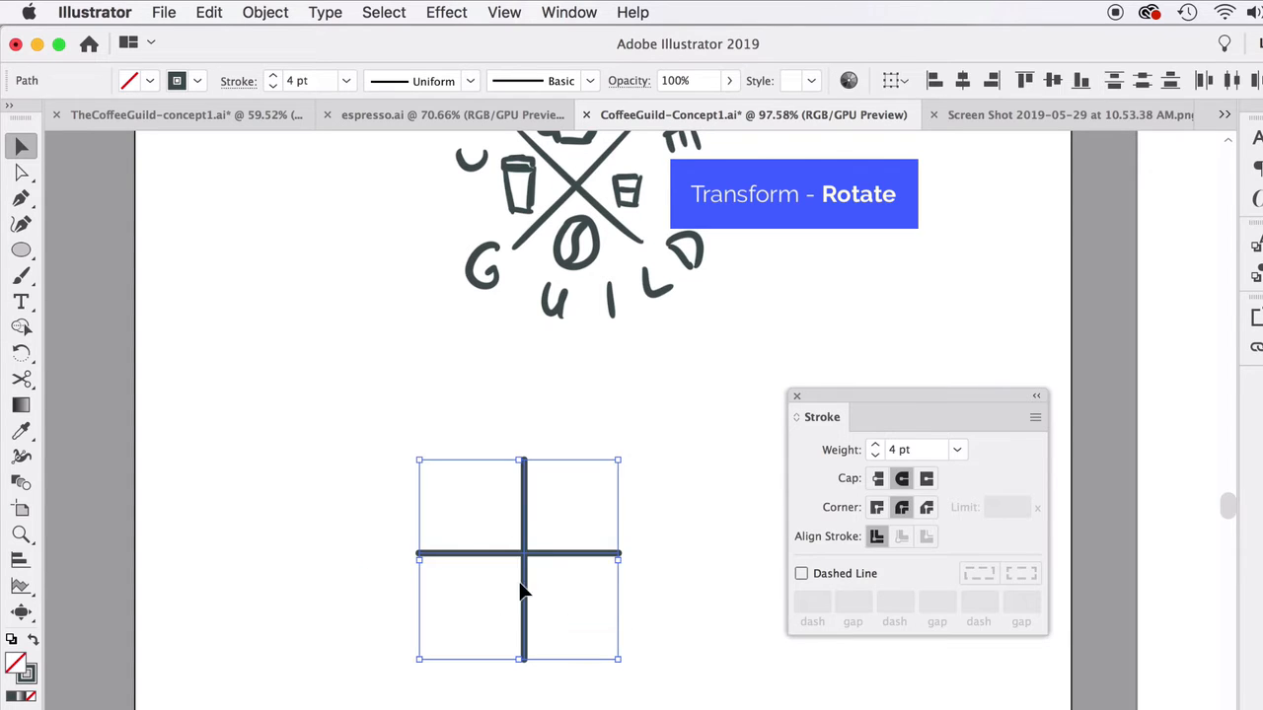
pyautogui.click(964, 84)
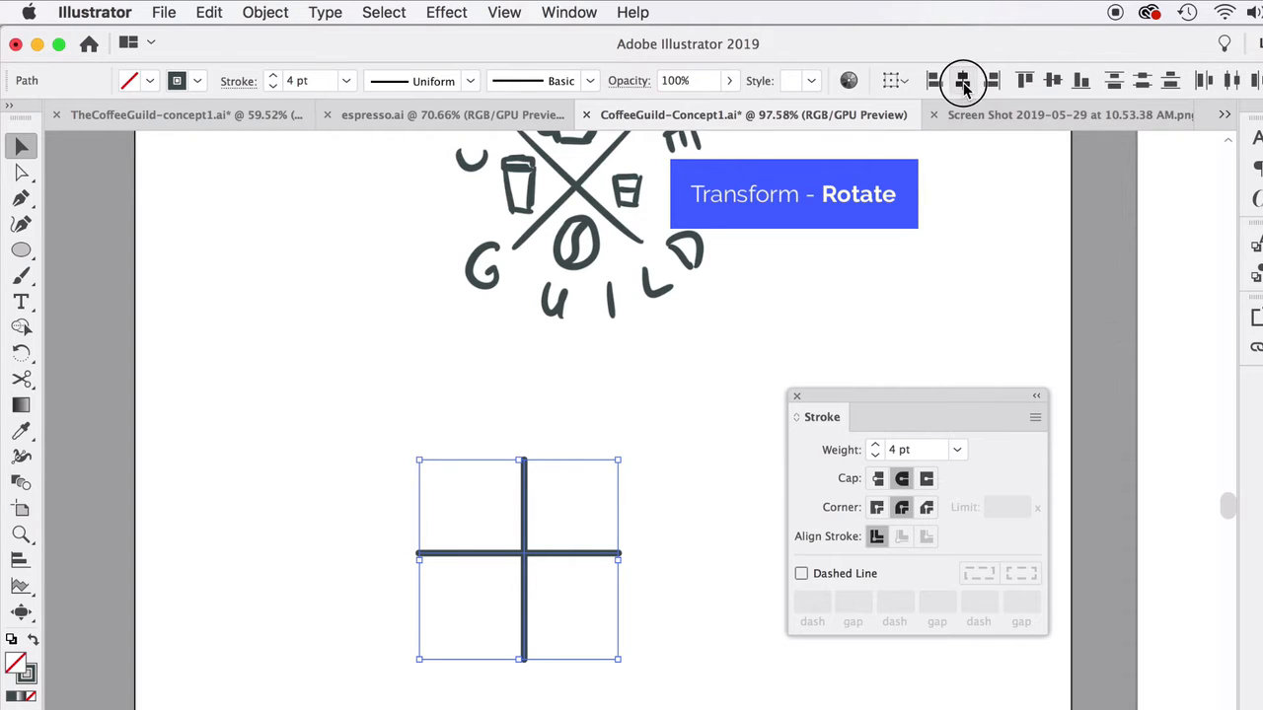
pyautogui.click(1142, 82)
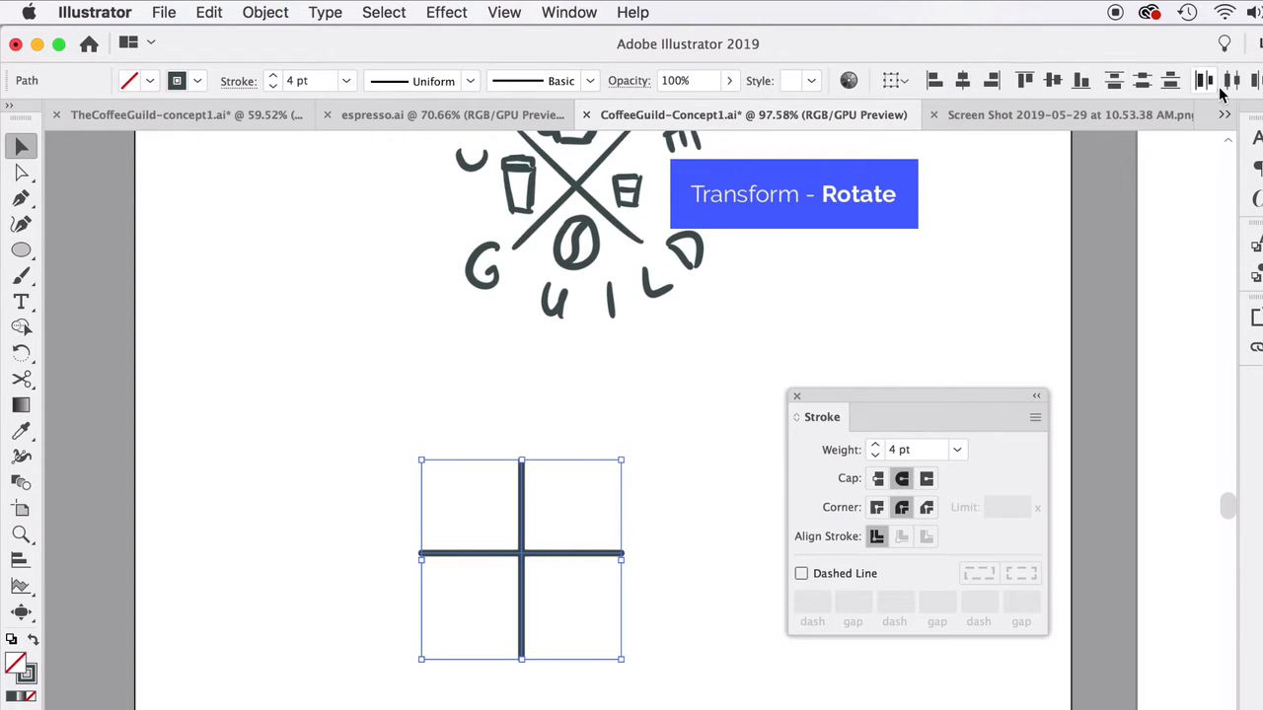
pyautogui.click(1233, 84)
pyautogui.click(1142, 82)
pyautogui.click(1052, 82)
pyautogui.click(964, 83)
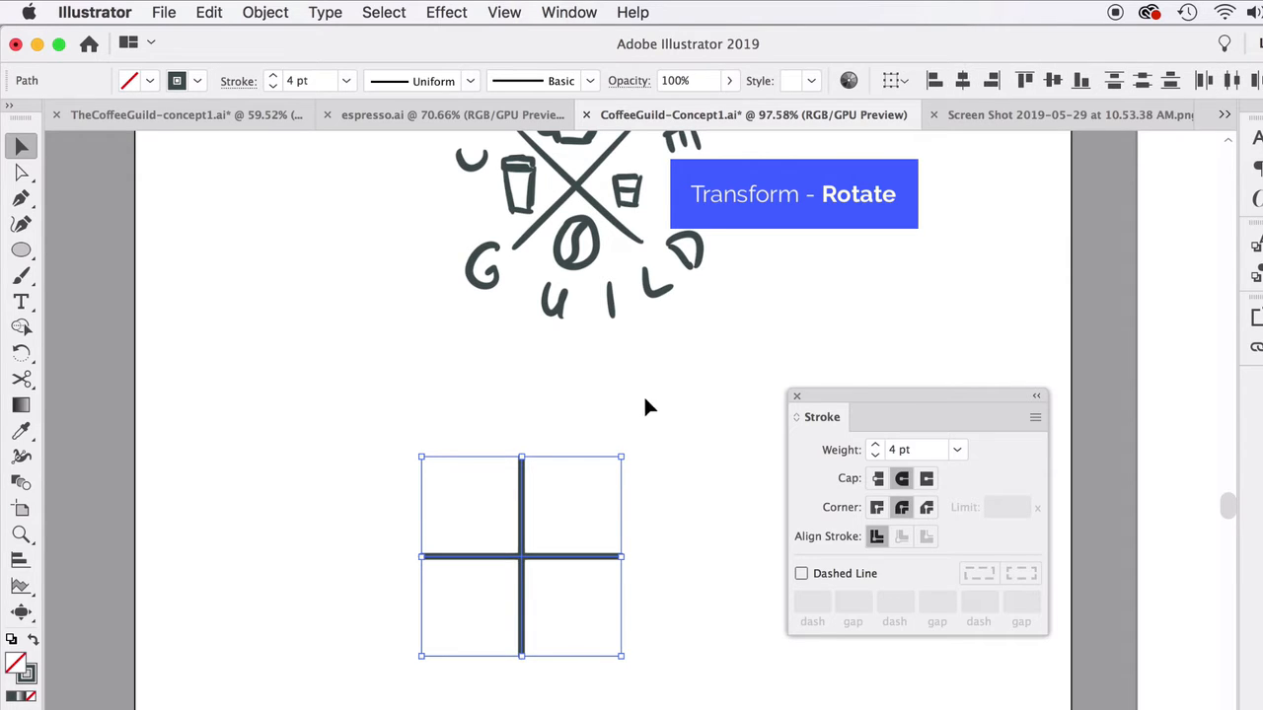
pyautogui.click(387, 546)
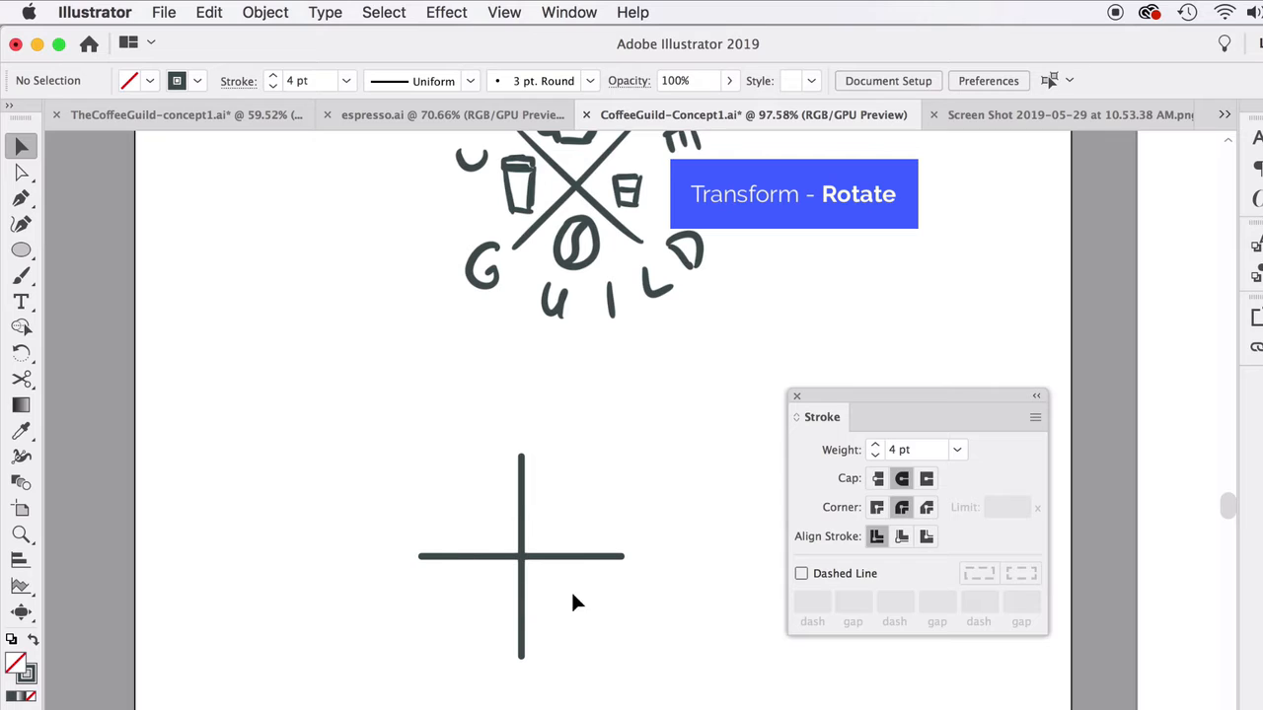
# Rotate the two crossed lines together so that they form a diagonal X.
pyautogui.moveTo(440, 517); pyautogui.dragTo(586, 595)
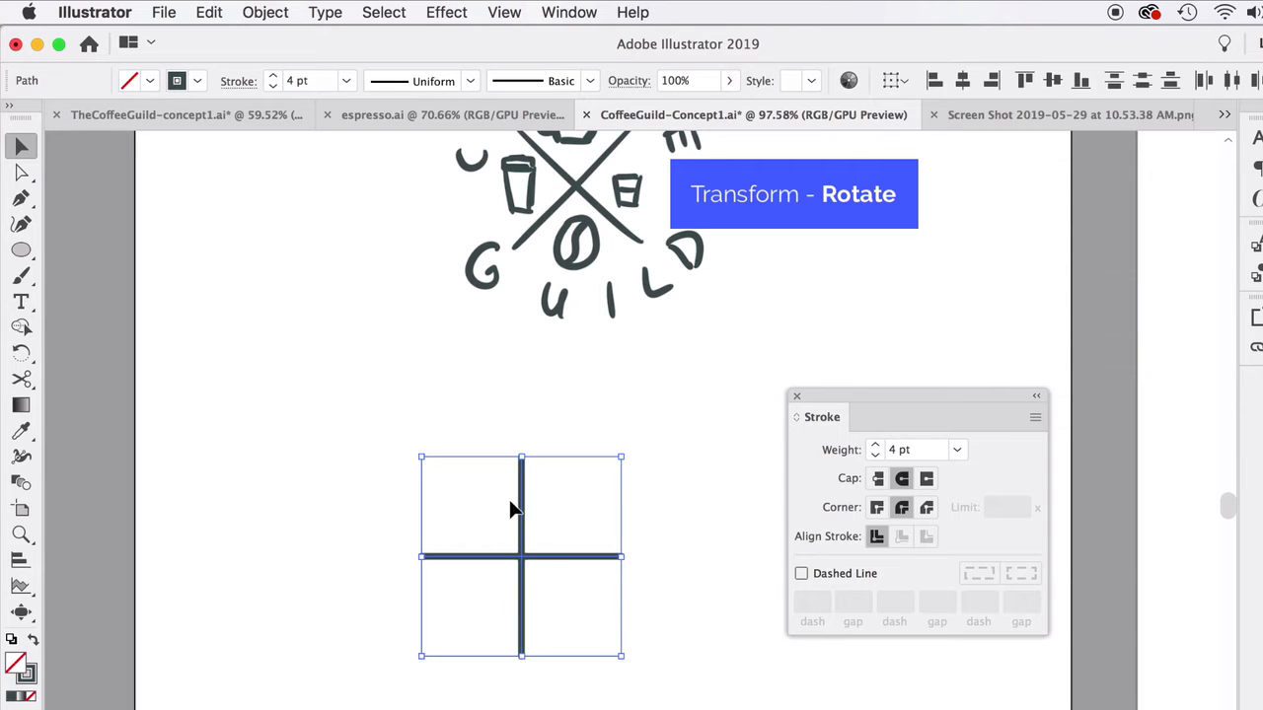
pyautogui.click(259, 12)
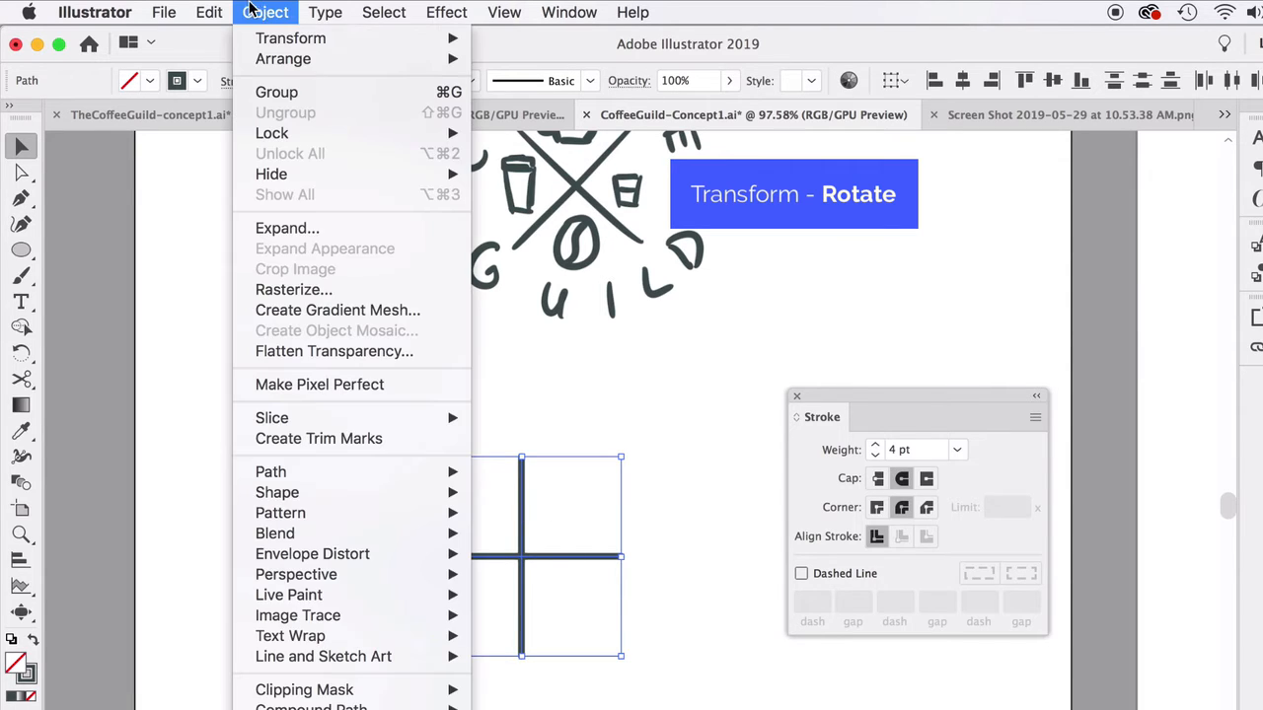
pyautogui.moveTo(270, 37)
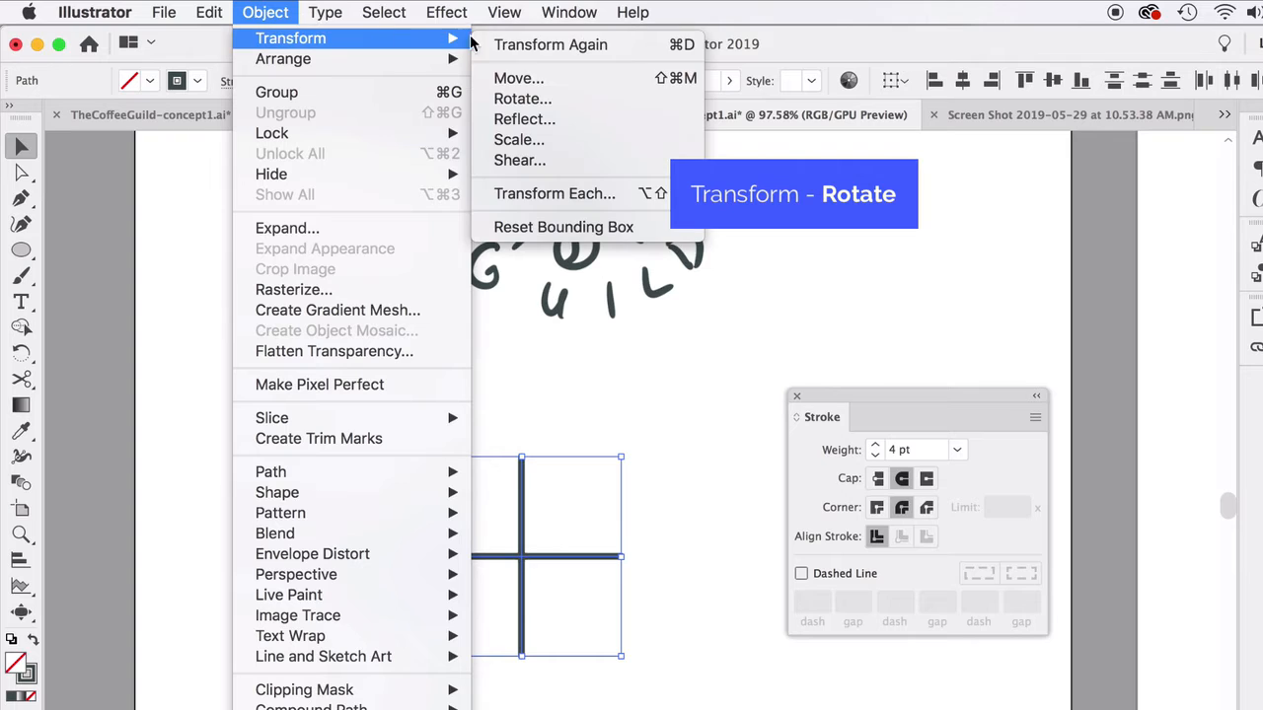
pyautogui.click(533, 98)
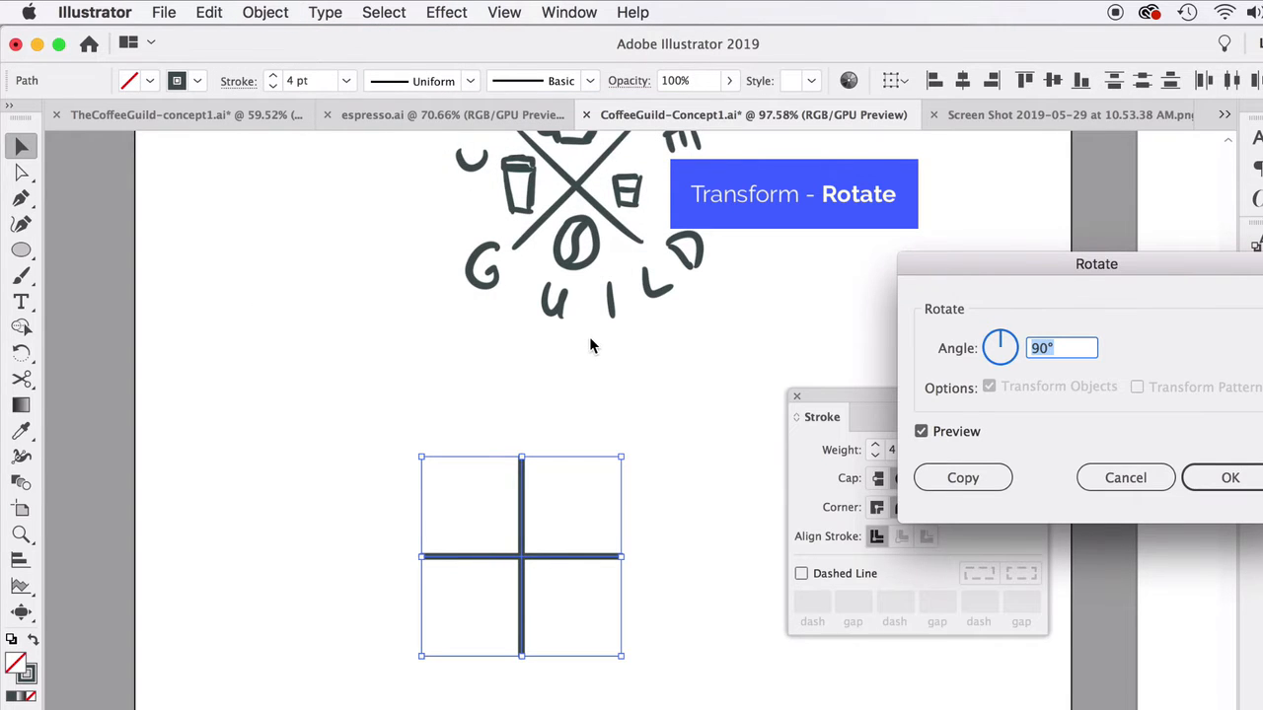
pyautogui.click(1230, 478)
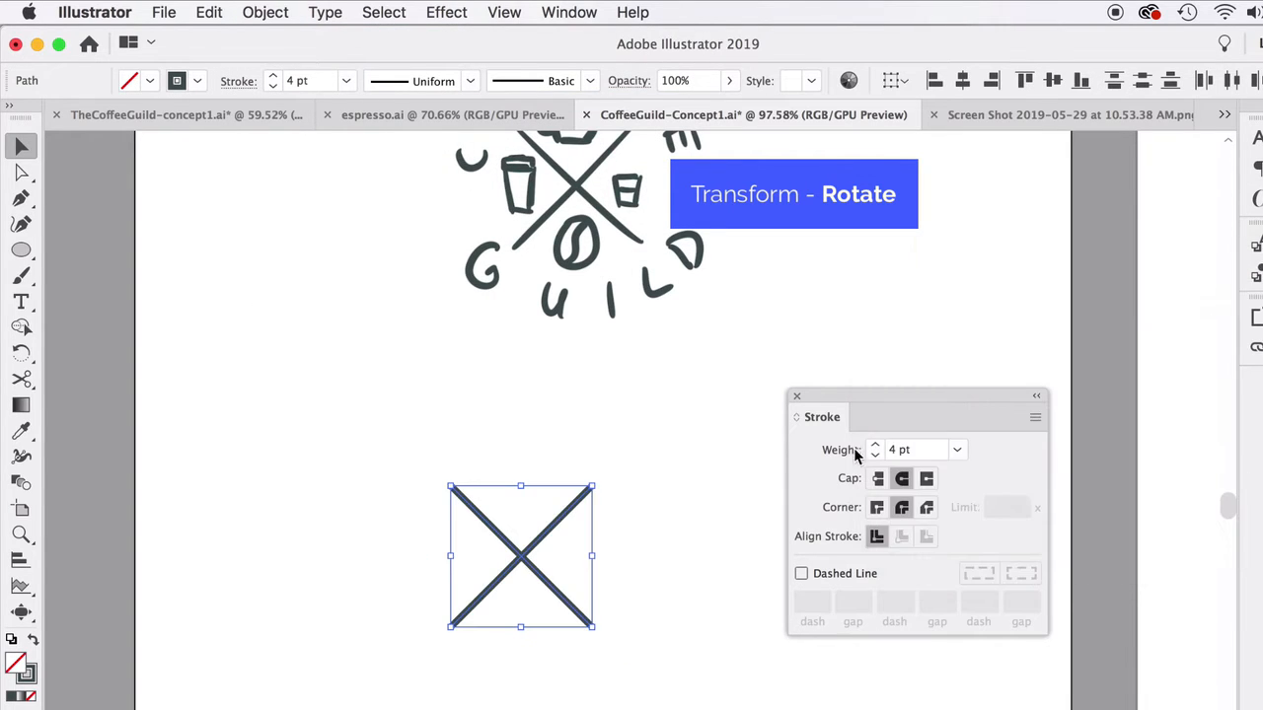
pyautogui.click(735, 490)
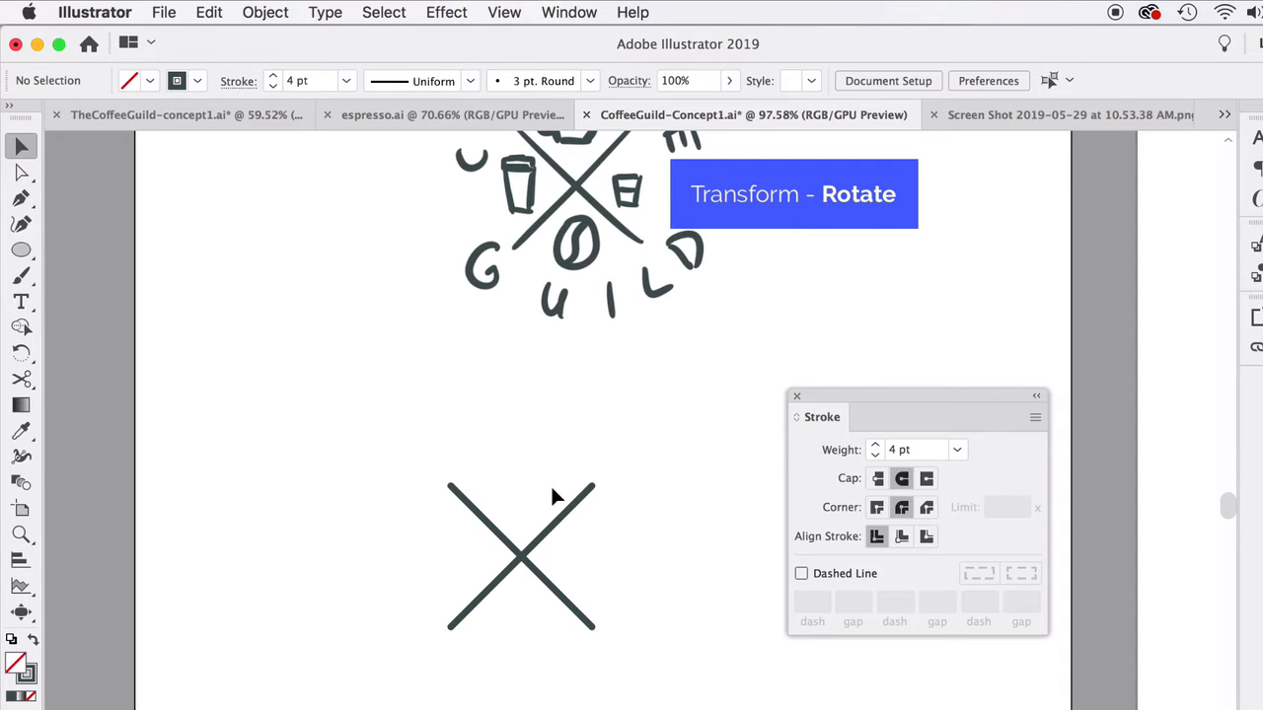
# Scale up the X by about a third and move the Stroke panel out of its way.
pyautogui.moveTo(350, 443); pyautogui.dragTo(638, 673)
pyautogui.moveTo(575, 614); pyautogui.dragTo(613, 614)
pyautogui.click(584, 477)
pyautogui.moveTo(816, 397)
pyautogui.mouseDown()
pyautogui.moveTo(1198, 536)
pyautogui.moveTo(1253, 690)
pyautogui.moveTo(1071, 463)
pyautogui.mouseUp()
# Draw a tall upright ellipse as the coffee bean outline, centred between the upper arms of the X.
pyautogui.scroll(3, 849, 402)
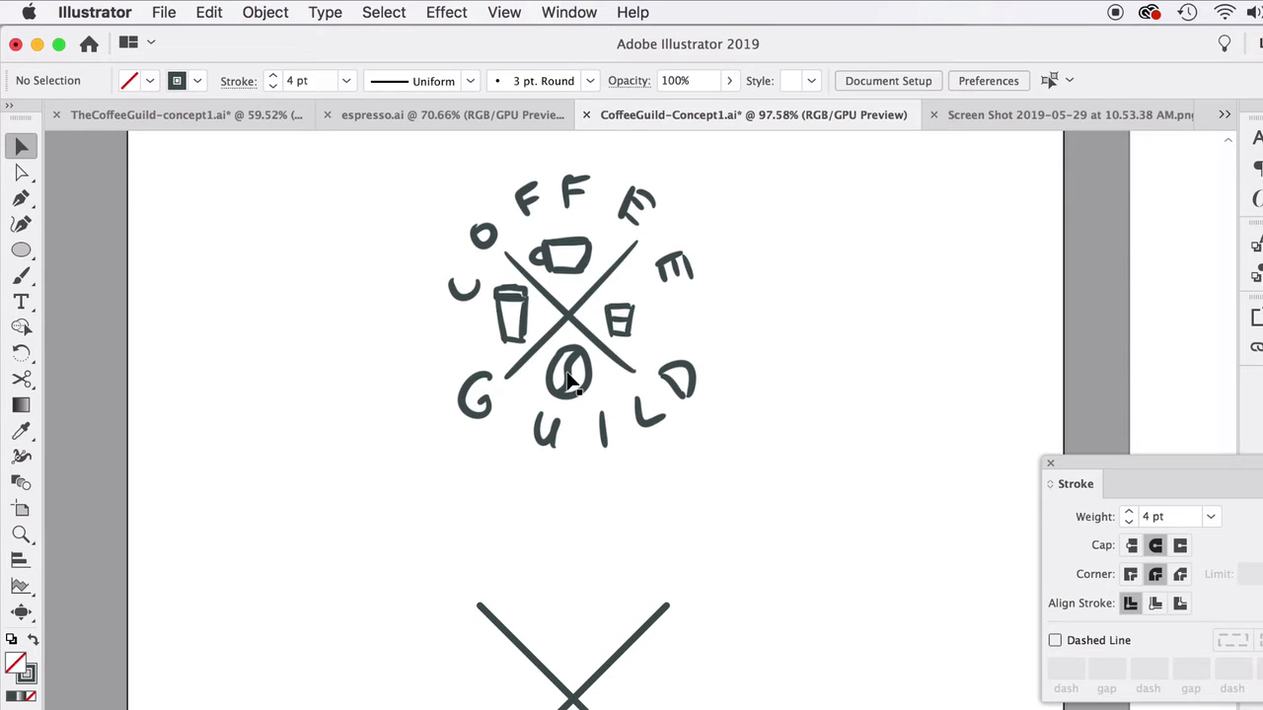
pyautogui.scroll(5, 537, 688)
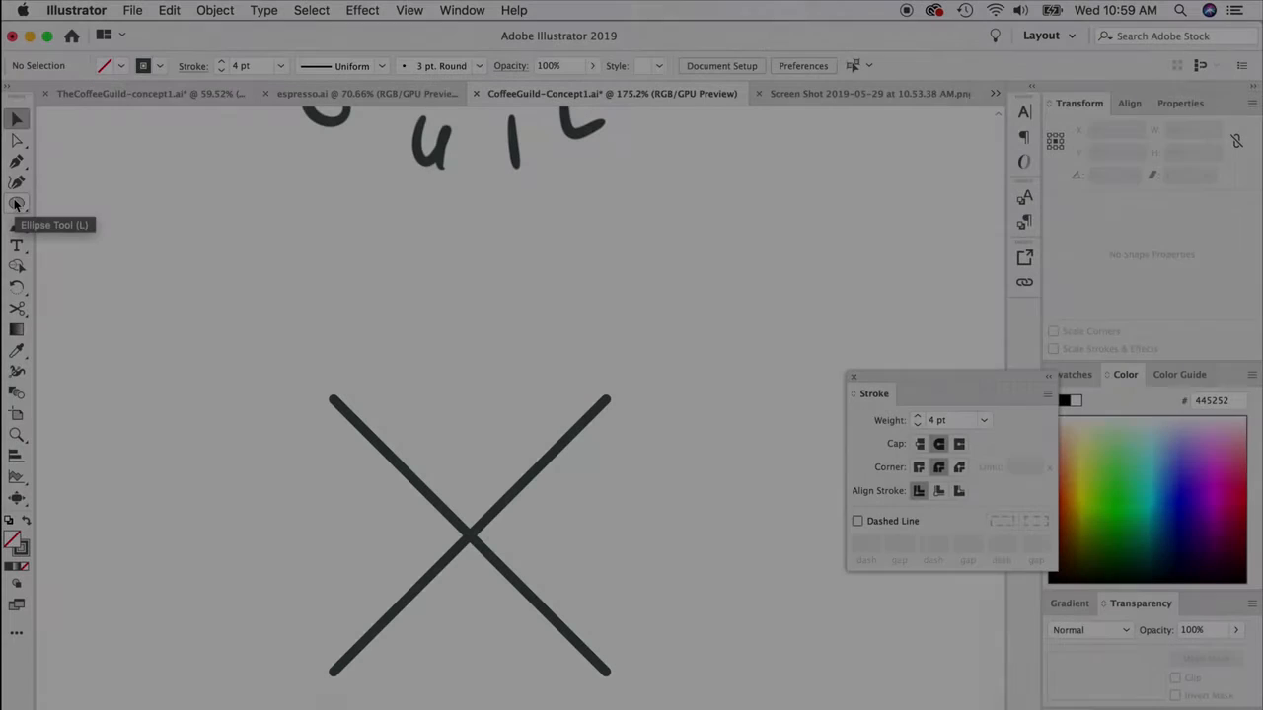
pyautogui.click(16, 202)
pyautogui.moveTo(16, 203); pyautogui.dragTo(76, 225)
pyautogui.moveTo(428, 326); pyautogui.dragTo(515, 462)
pyautogui.click(15, 119)
pyautogui.click(462, 429)
pyautogui.moveTo(520, 397); pyautogui.dragTo(520, 404)
pyautogui.click(547, 391)
# Draw an S-shaped seam inside the ellipse from its lower edge to its upper edge with the Pen tool.
pyautogui.click(16, 161)
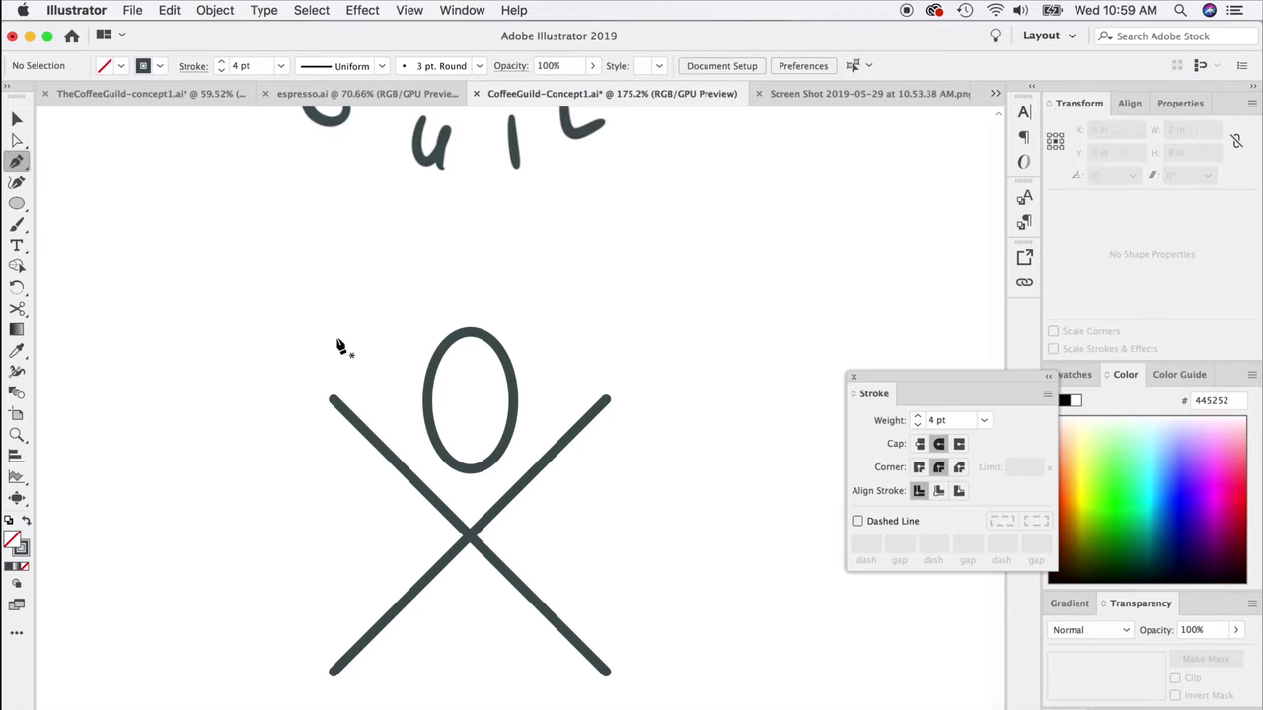
pyautogui.click(465, 468)
pyautogui.moveTo(474, 410); pyautogui.dragTo(495, 394)
pyautogui.click(473, 333)
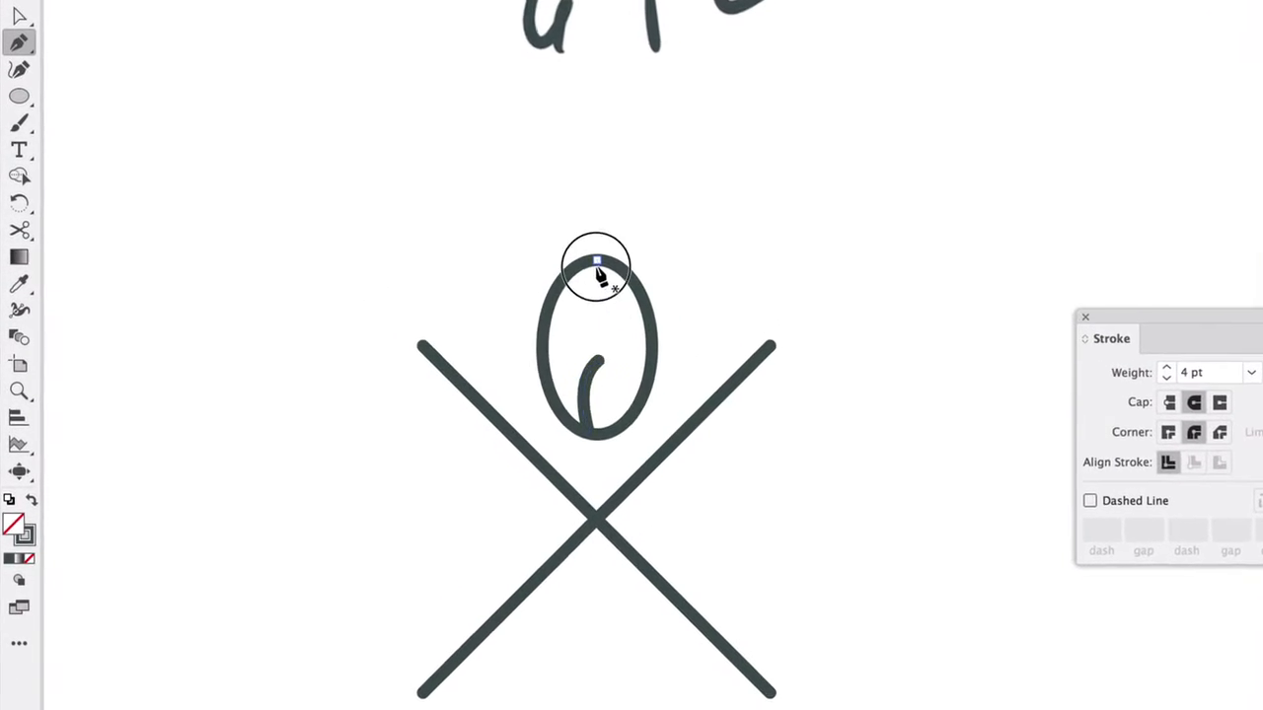
pyautogui.click(19, 2)
pyautogui.click(192, 46)
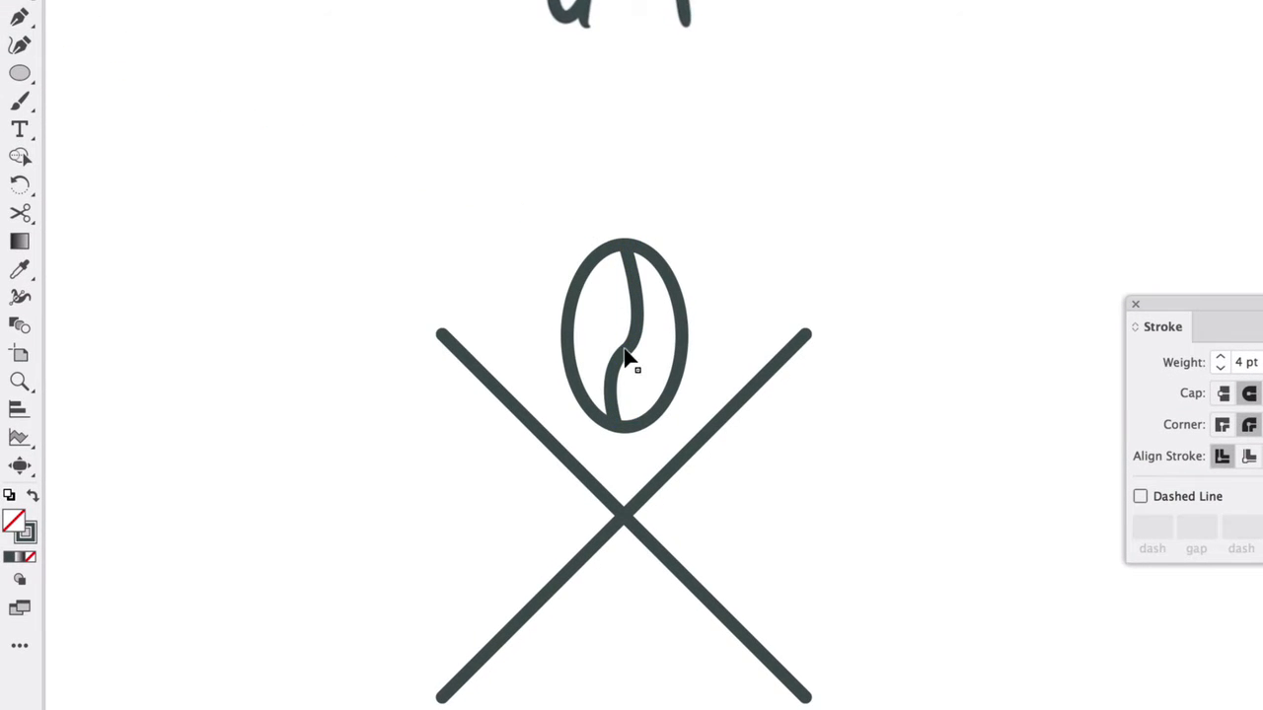
# Taper the bean's seam with the Width Tool, making it thicker at the lower end and thinner at the upper end.
pyautogui.press('super+plus')
pyautogui.press('super+plus')
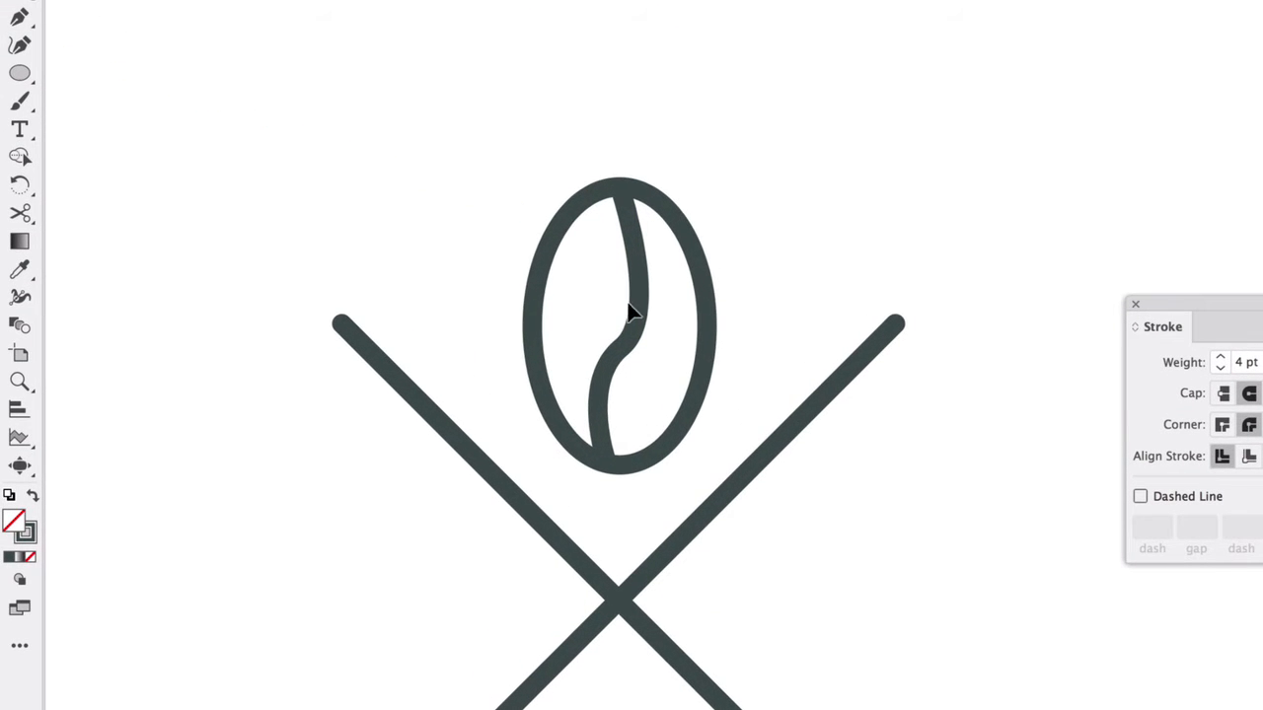
pyautogui.click(644, 293)
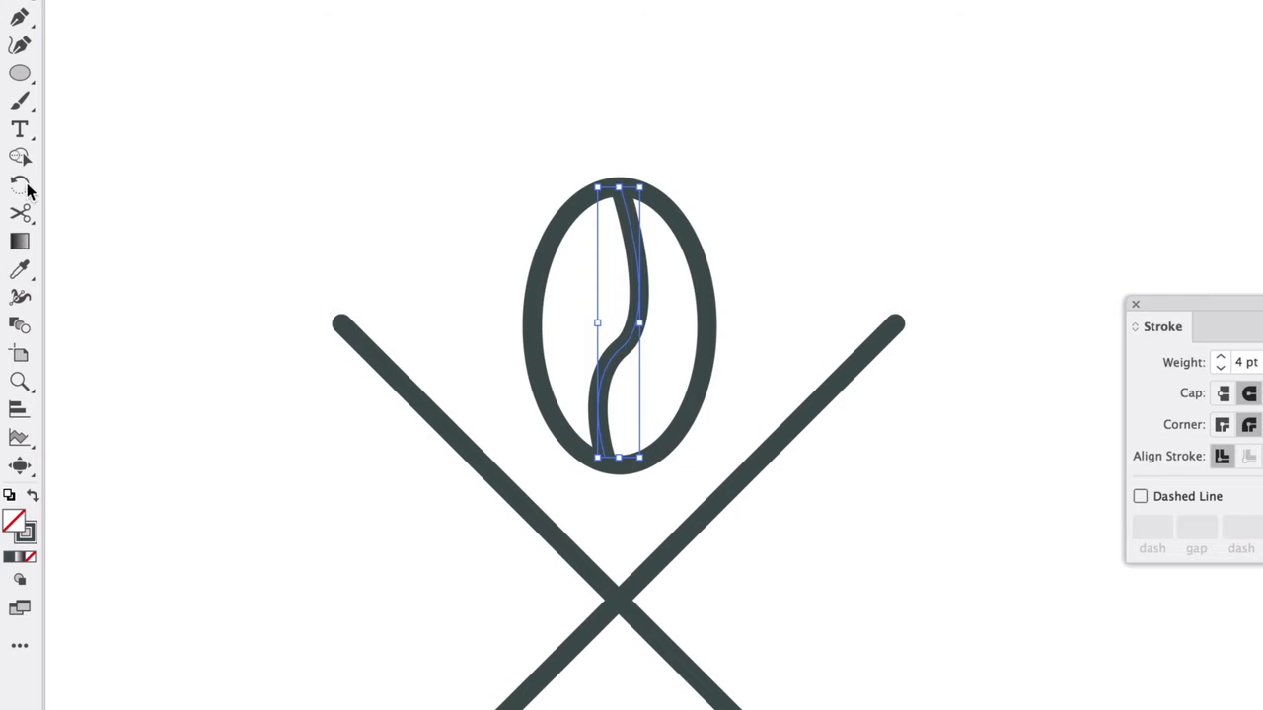
pyautogui.click(20, 296)
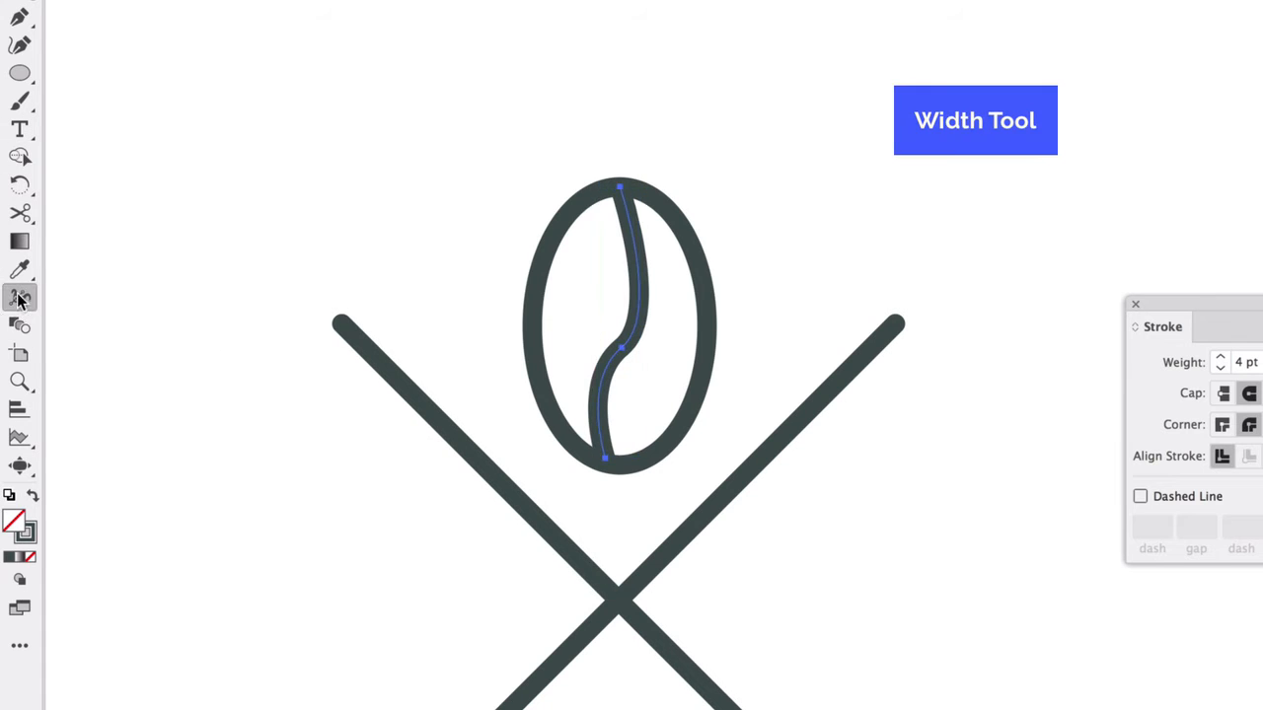
pyautogui.moveTo(612, 463); pyautogui.dragTo(623, 460)
pyautogui.moveTo(629, 190); pyautogui.dragTo(628, 194)
# Shorten the seam slightly at its lower end so that it stays within the bean's outline.
pyautogui.press('v')
pyautogui.click(624, 499)
pyautogui.click(606, 437)
pyautogui.moveTo(619, 457); pyautogui.dragTo(620, 454)
pyautogui.click(792, 274)
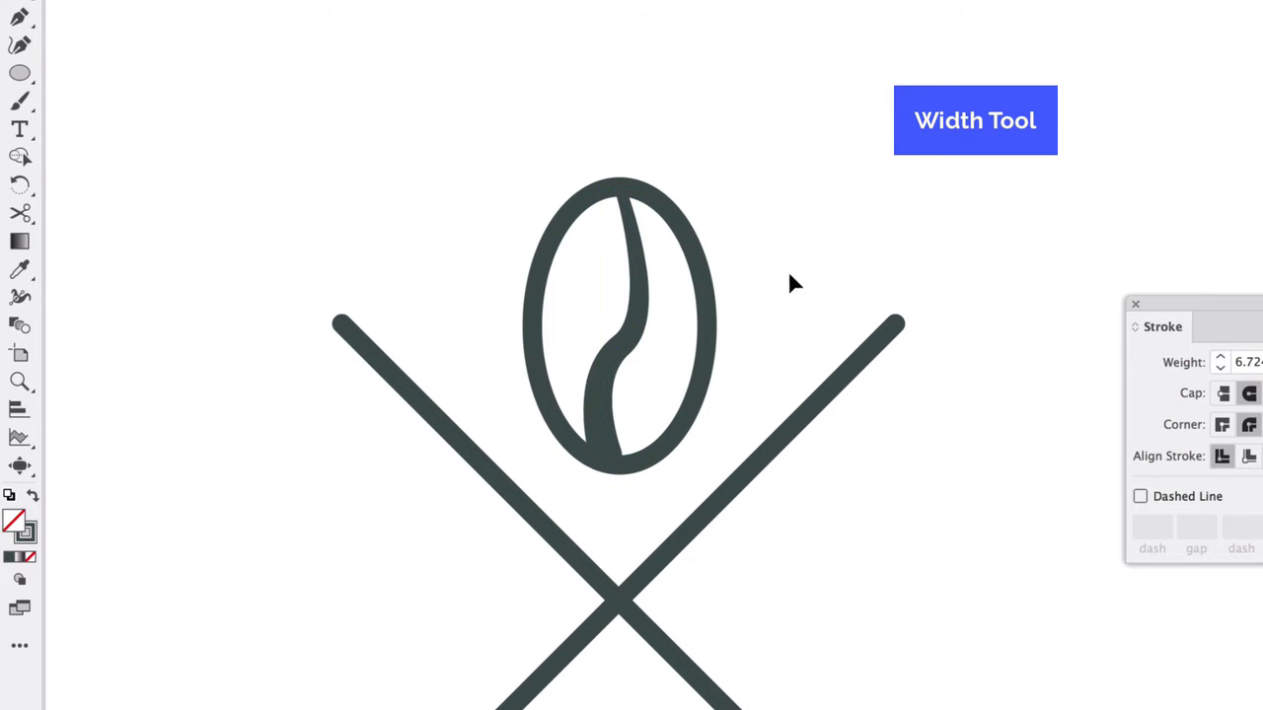
# Open the Roughen effect for the coffee bean's elliptical outline with the preview turned on.
pyautogui.click(712, 310)
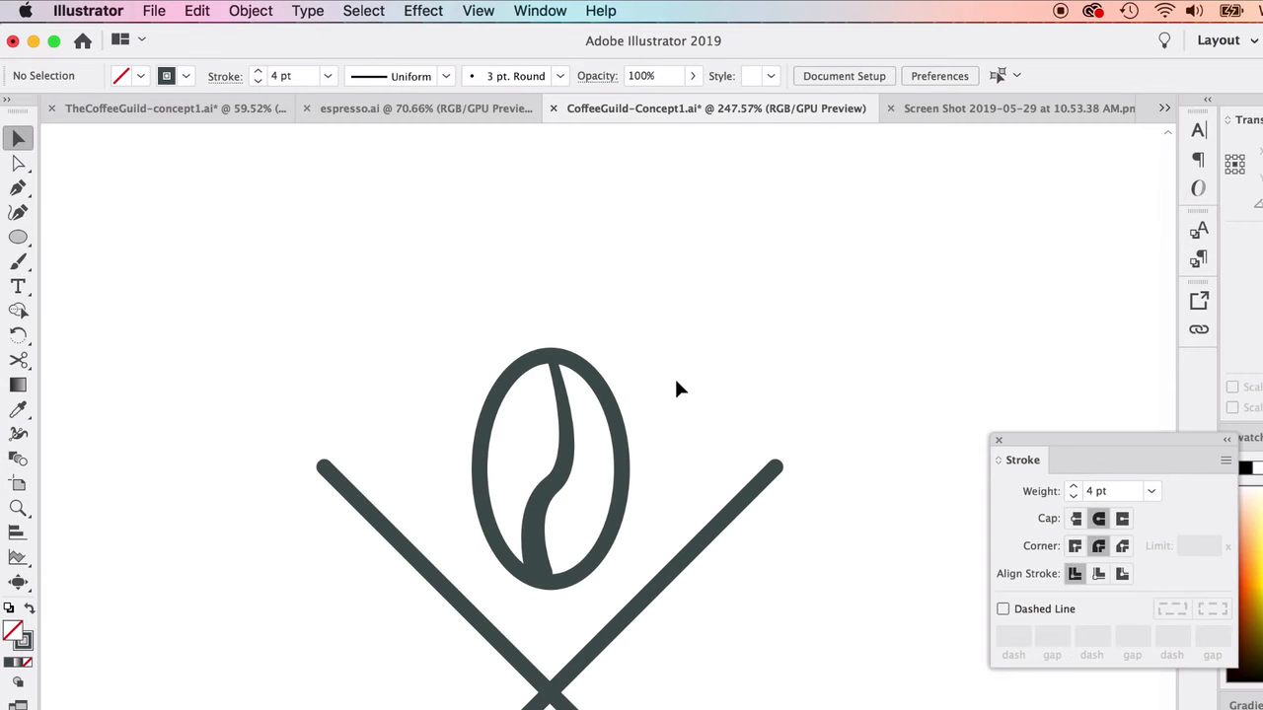
pyautogui.click(614, 410)
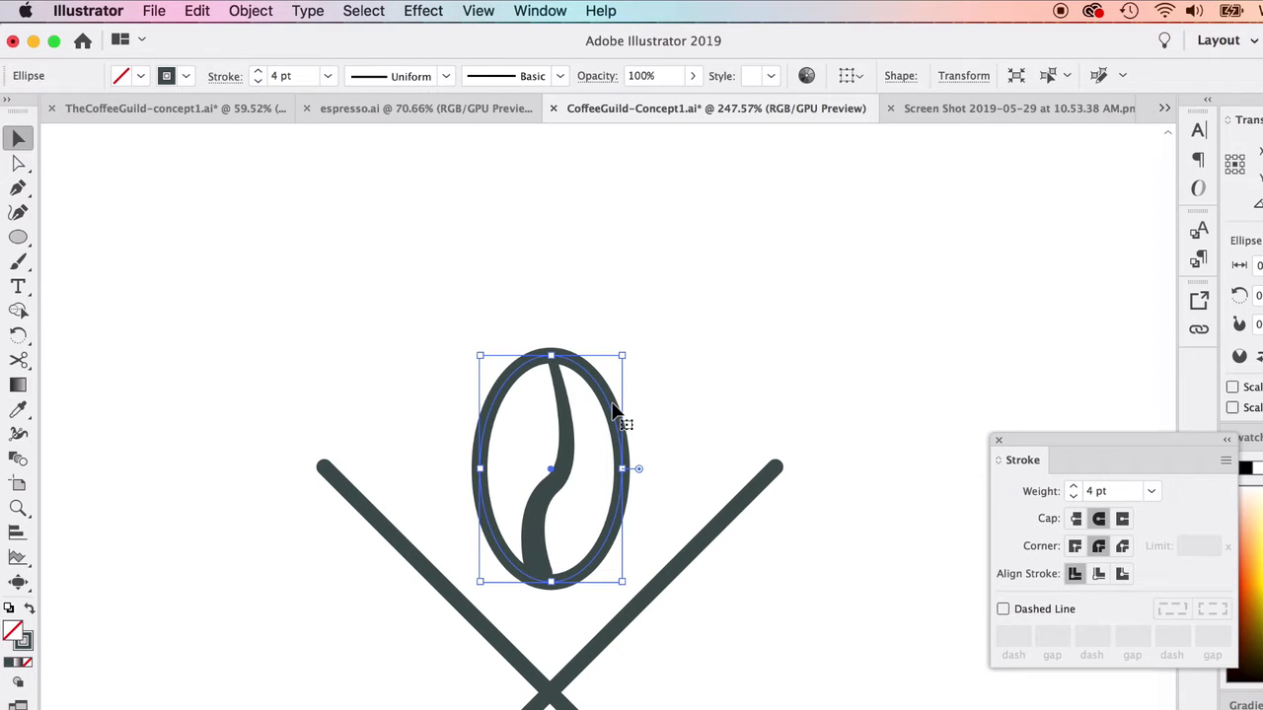
pyautogui.scroll(3, 622, 399)
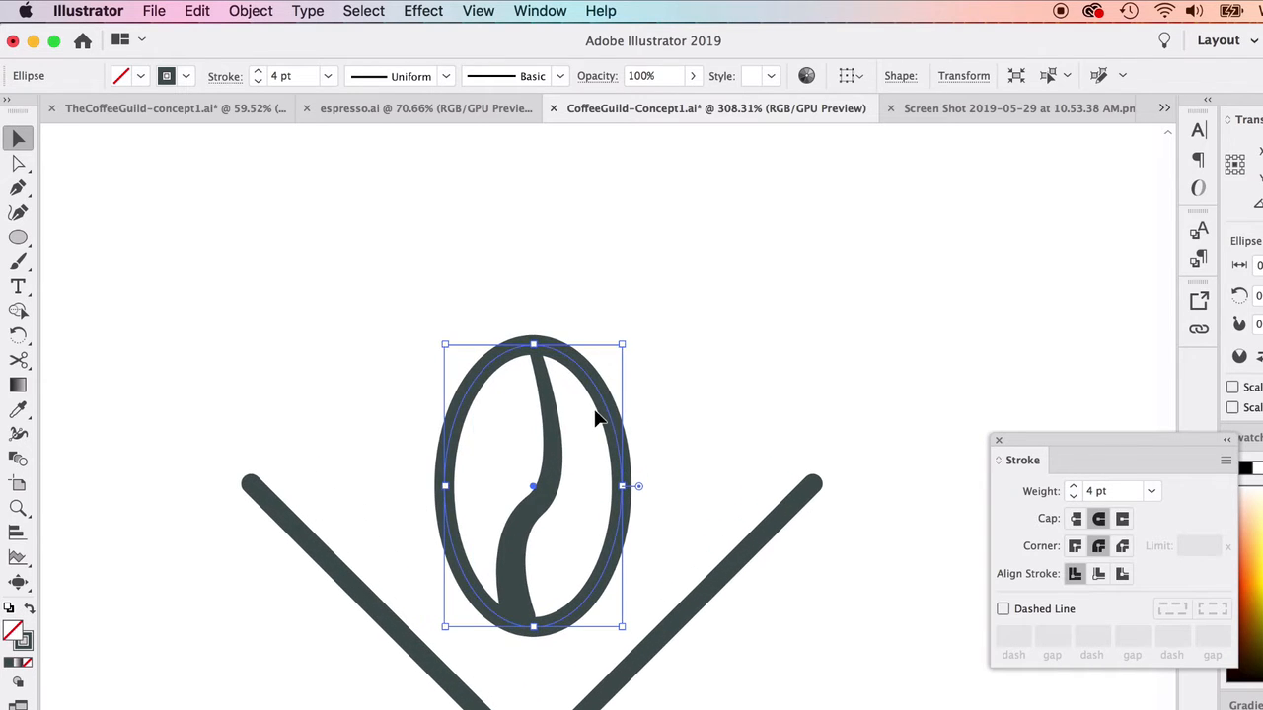
pyautogui.scroll(3, 595, 419)
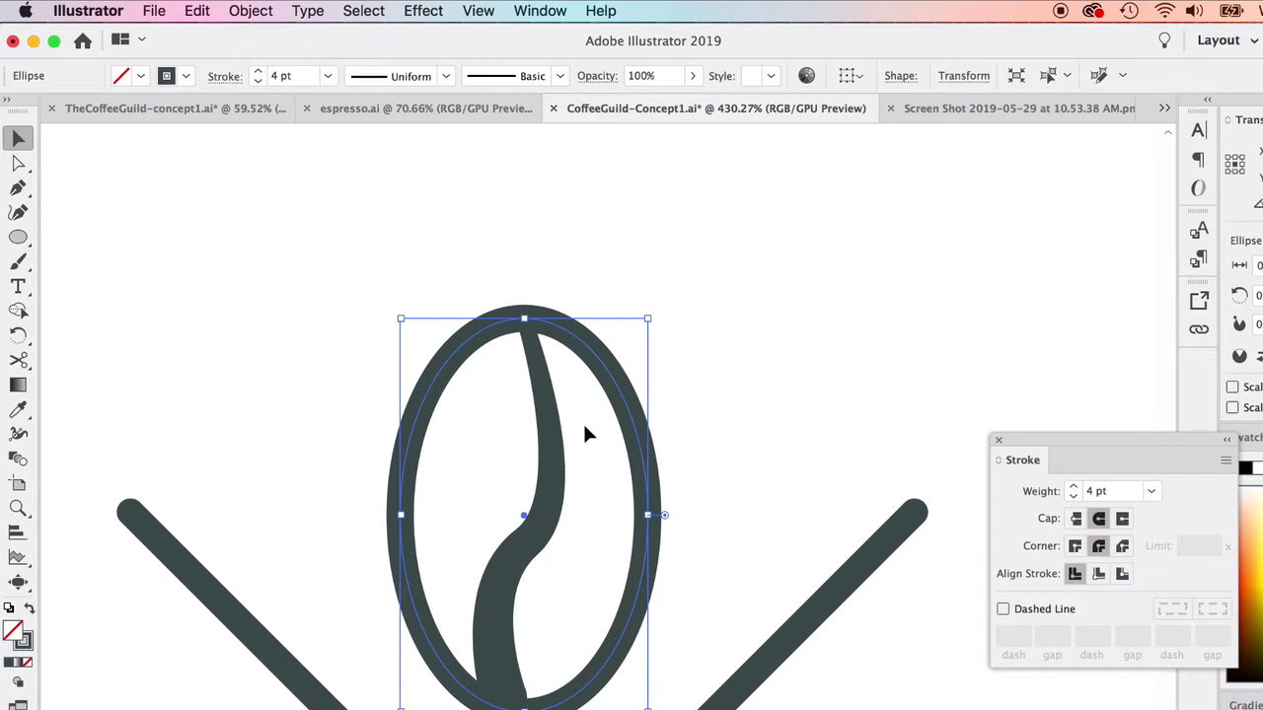
pyautogui.scroll(1, 586, 423)
pyautogui.hscroll(3, 543, 282)
pyautogui.scroll(-1, 544, 282)
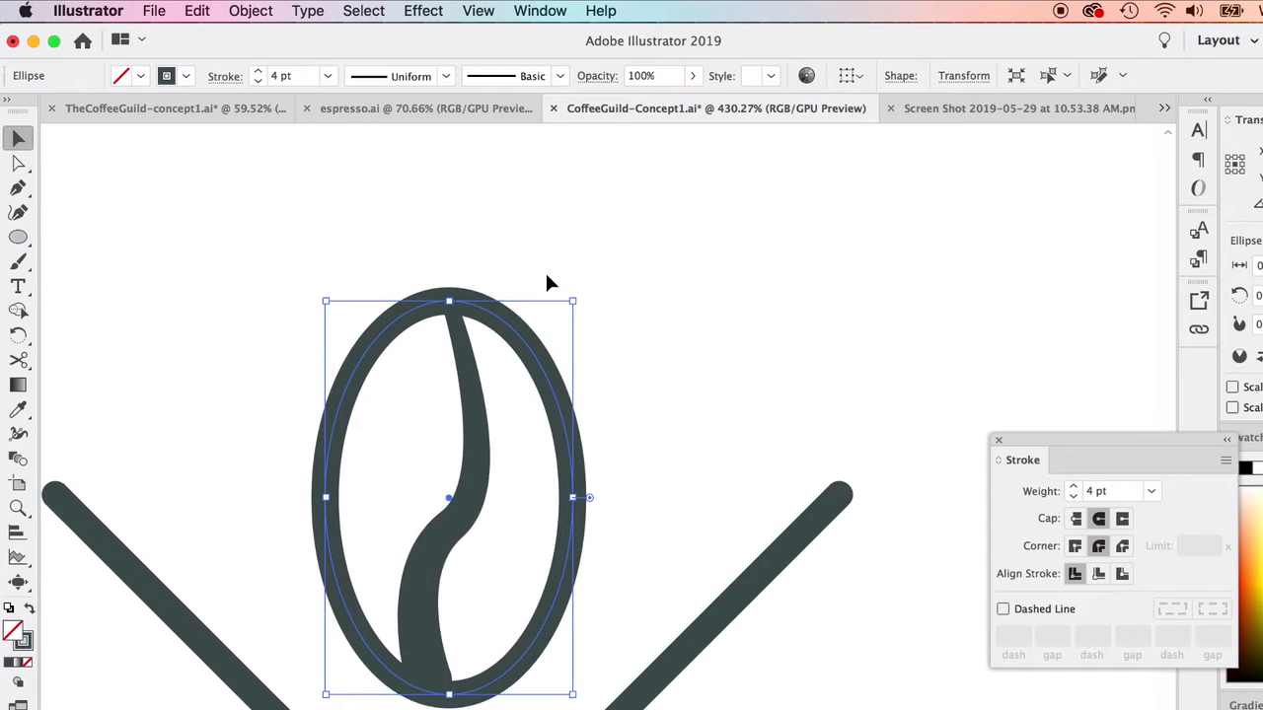
pyautogui.click(425, 10)
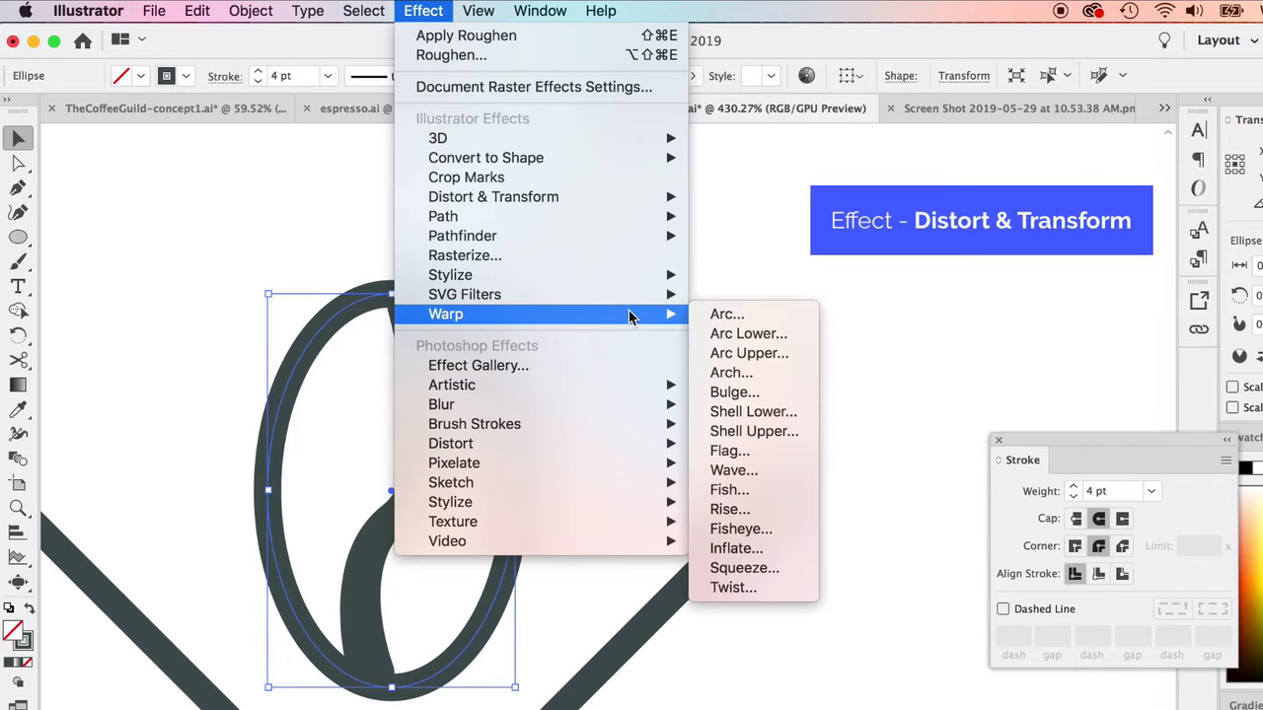
pyautogui.moveTo(610, 294)
pyautogui.moveTo(609, 200)
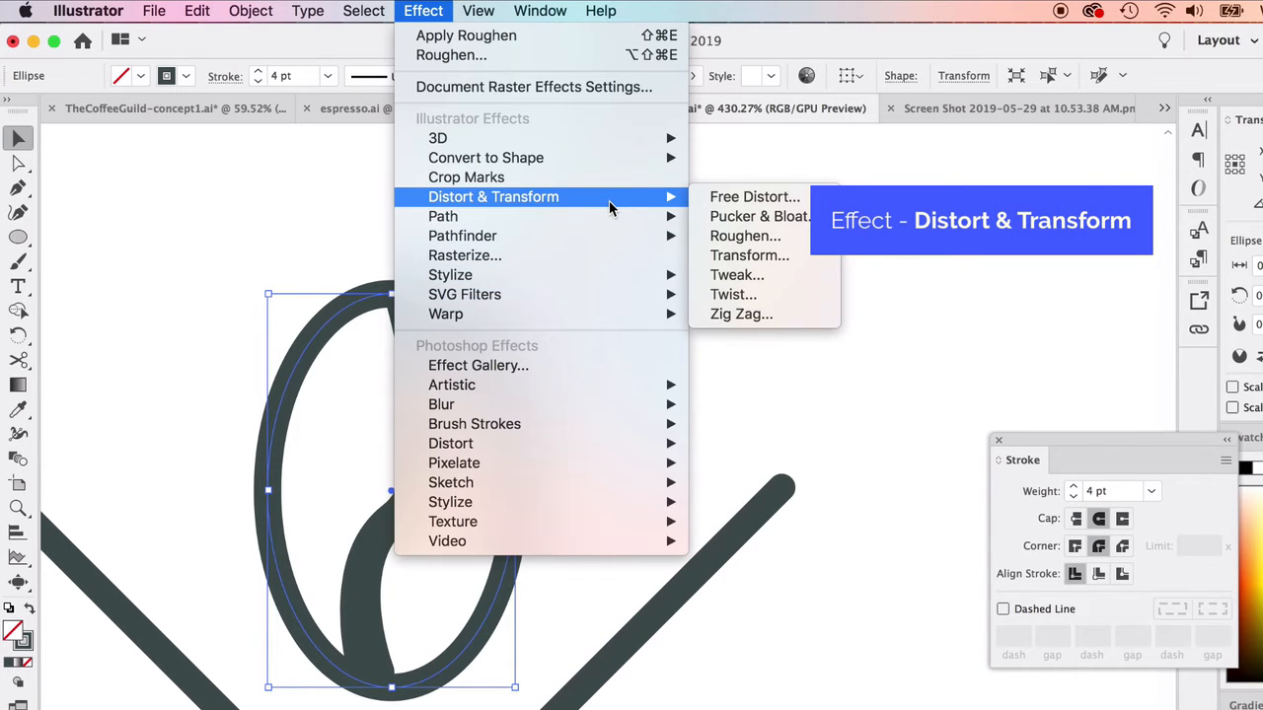
pyautogui.click(752, 242)
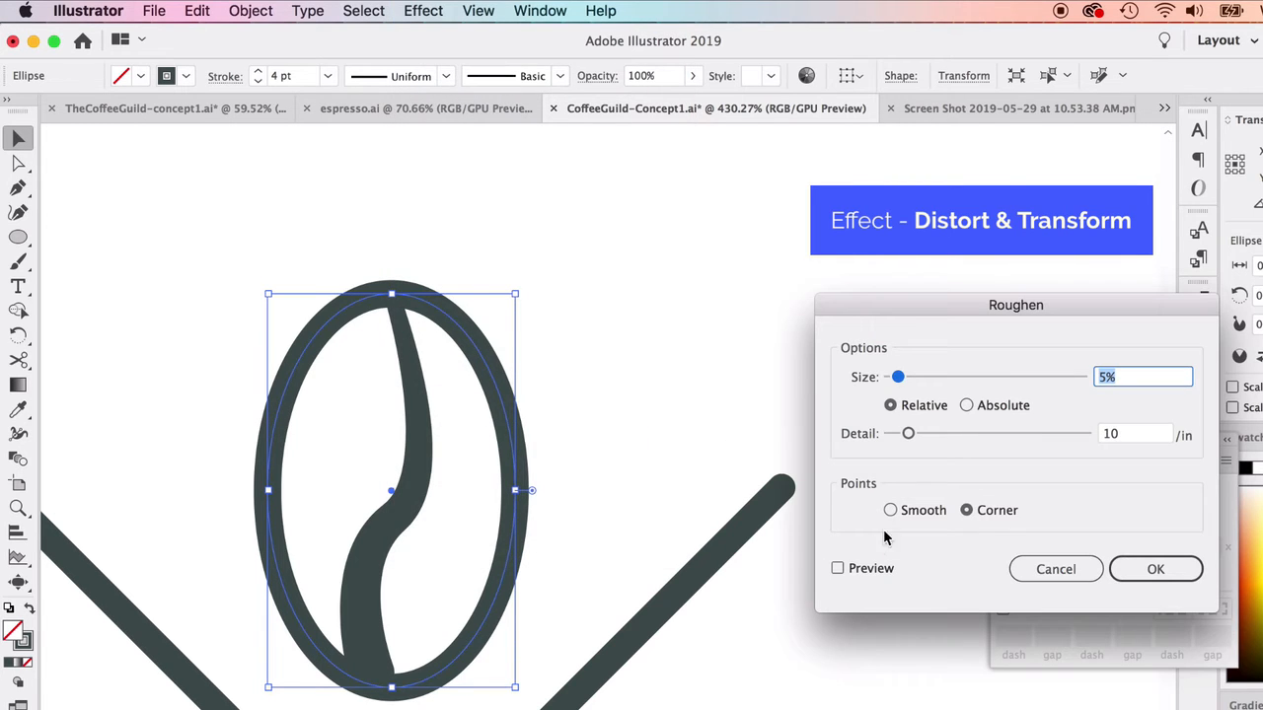
pyautogui.click(838, 569)
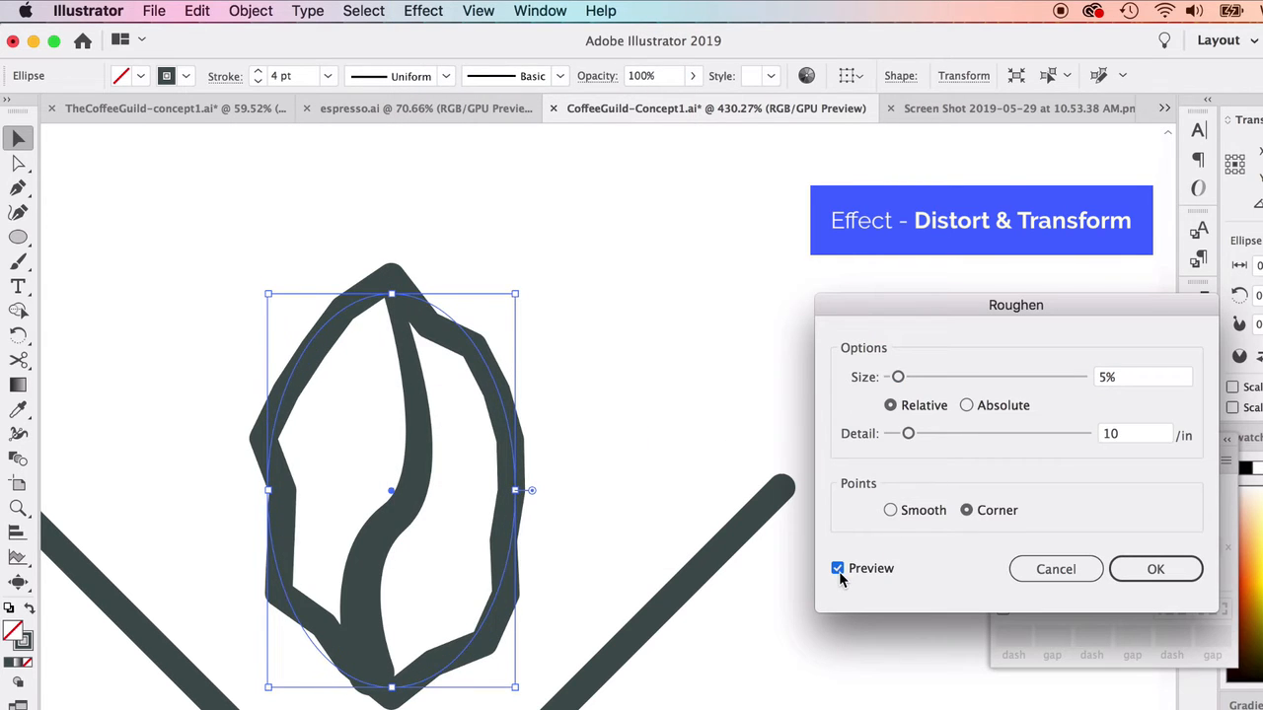
# Apply Roughen to the bean outline with smooth points and slightly reduced size and detail for a subtle hand-drawn wobble.
pyautogui.click(893, 510)
pyautogui.moveTo(897, 379); pyautogui.dragTo(891, 382)
pyautogui.moveTo(909, 439); pyautogui.dragTo(902, 443)
pyautogui.click(1155, 570)
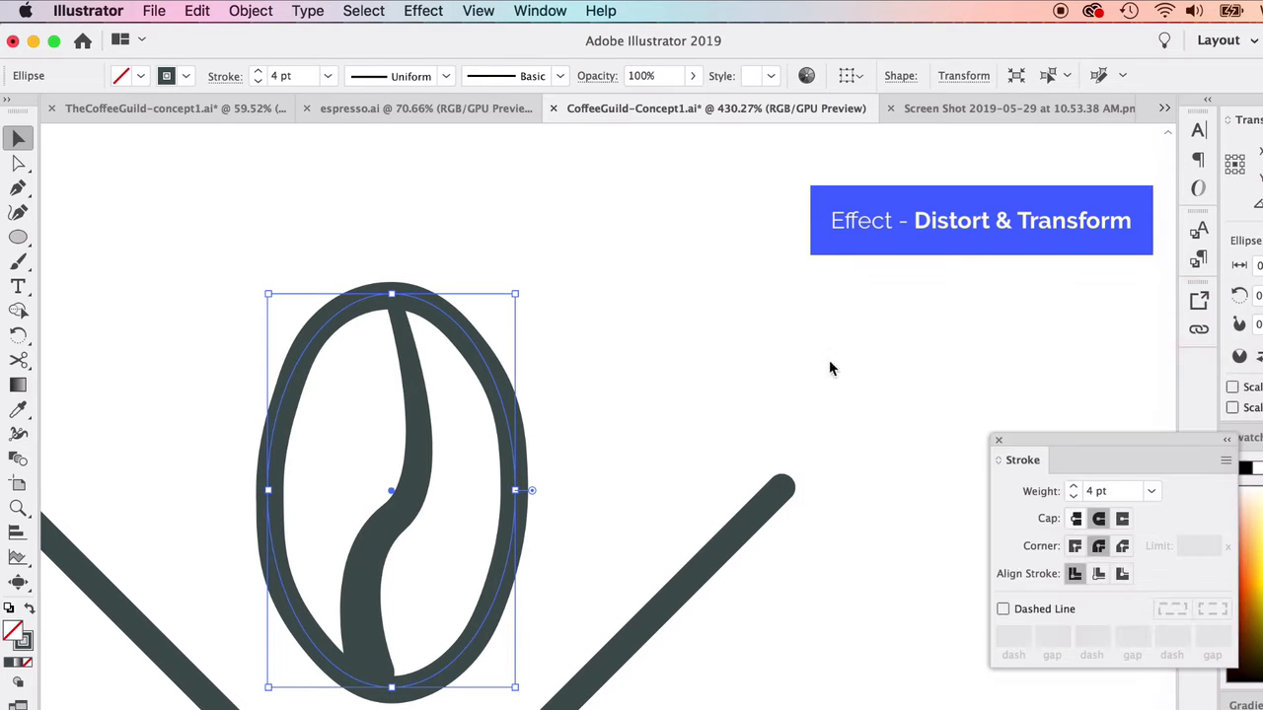
pyautogui.click(848, 421)
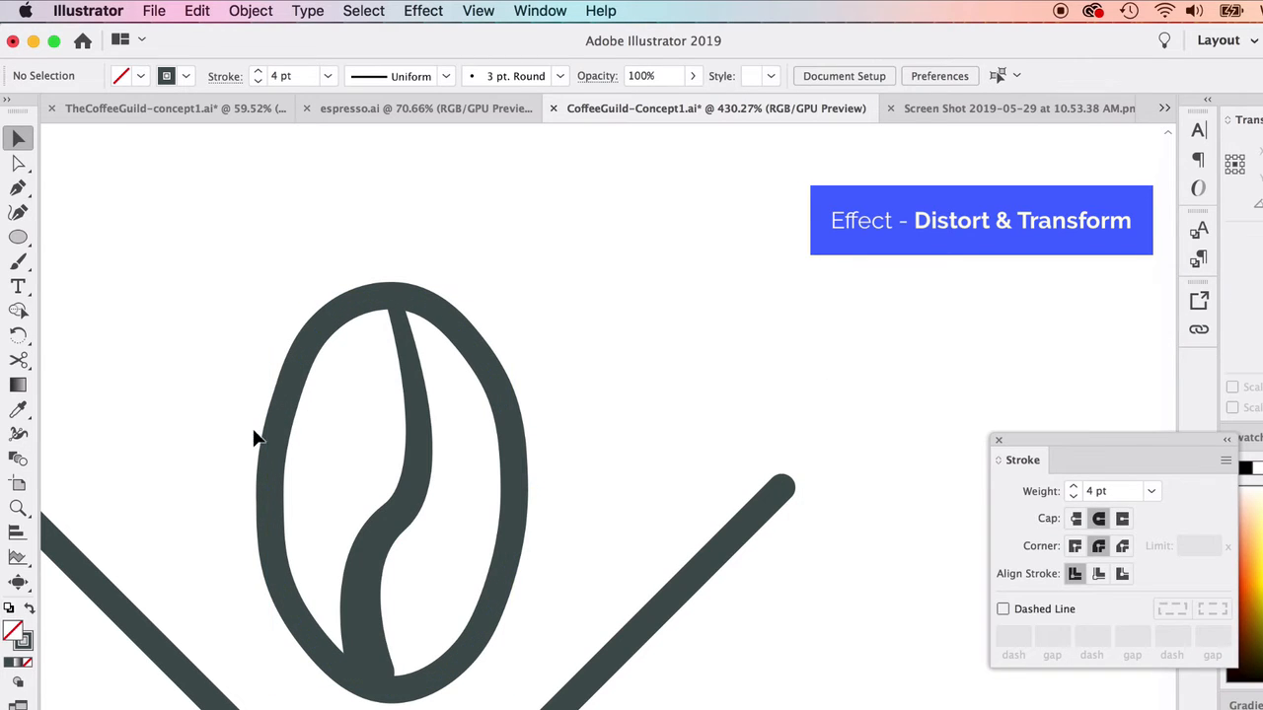
# Try the same Roughen effect on the bean's seam.
pyautogui.hscroll(-5, 559, 521)
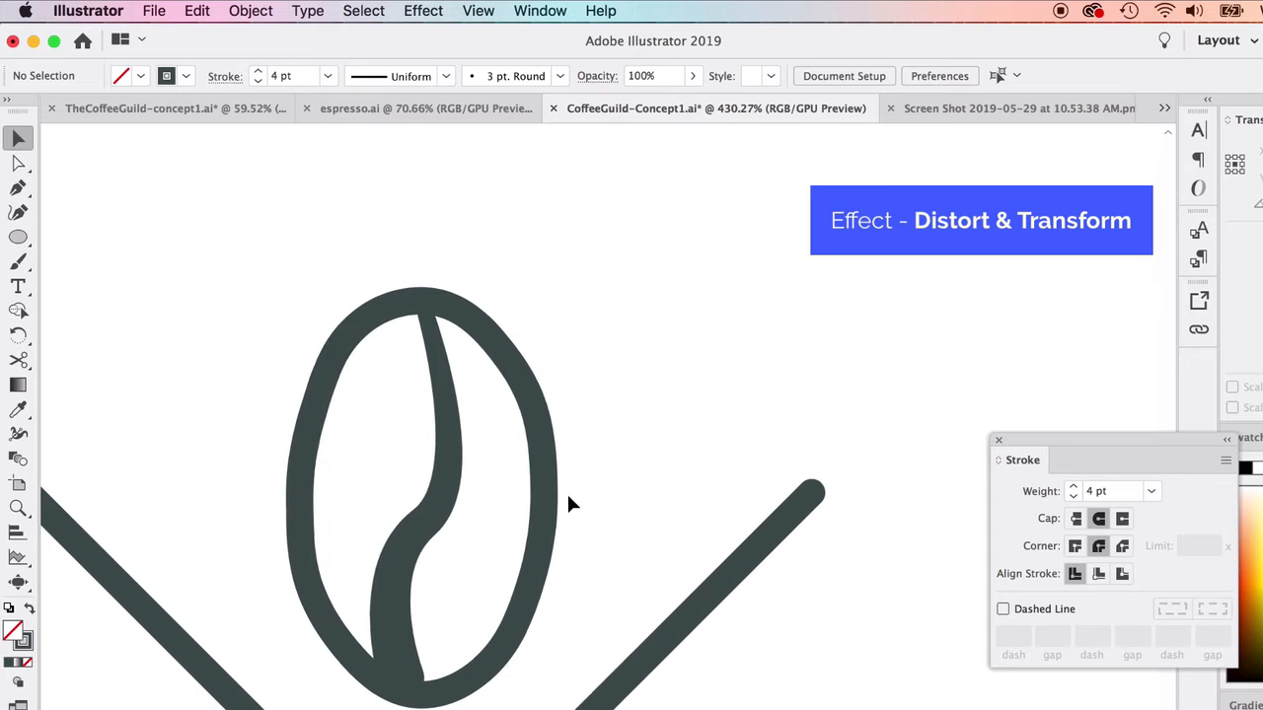
pyautogui.click(498, 490)
pyautogui.click(420, 11)
pyautogui.click(454, 36)
pyautogui.click(856, 345)
pyautogui.press('super+z')
pyautogui.click(821, 404)
pyautogui.scroll(-10, 593, 520)
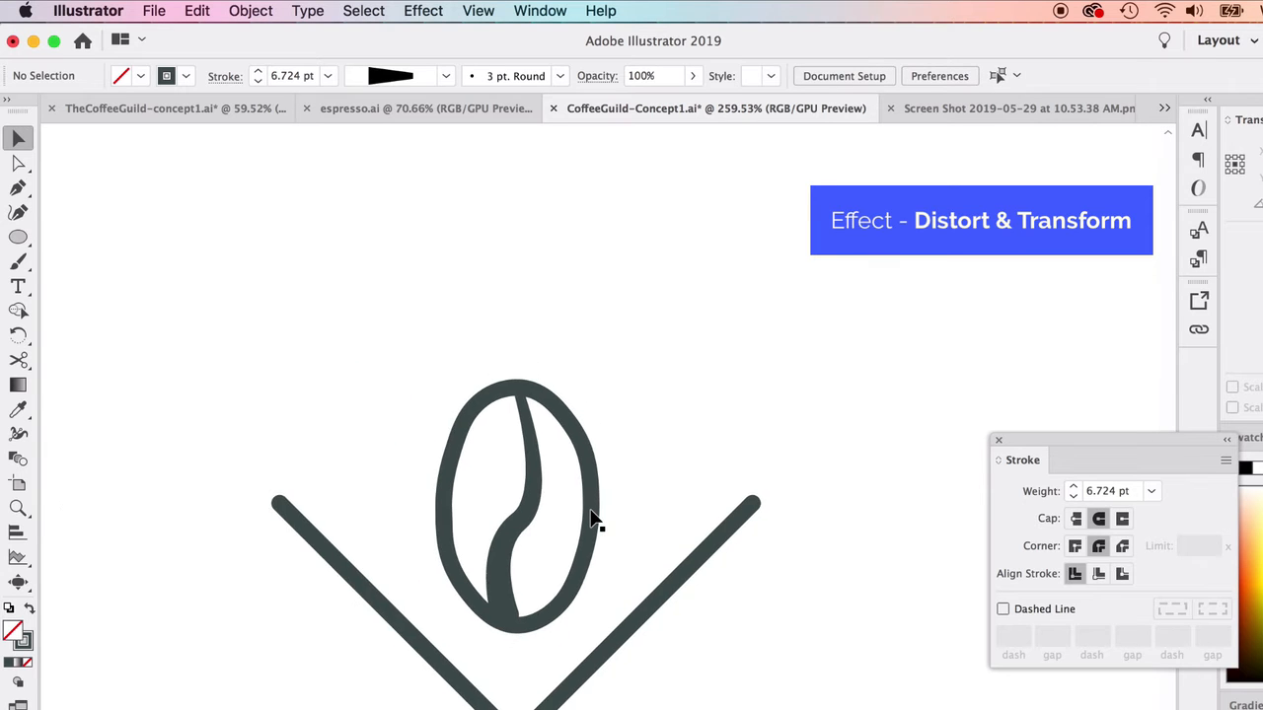
# Scale the whole bean, outline and seam together, down to about three quarters of its size between the upper arms of the X.
pyautogui.moveTo(467, 319); pyautogui.dragTo(594, 430)
pyautogui.moveTo(589, 369); pyautogui.dragTo(563, 434)
pyautogui.click(564, 431)
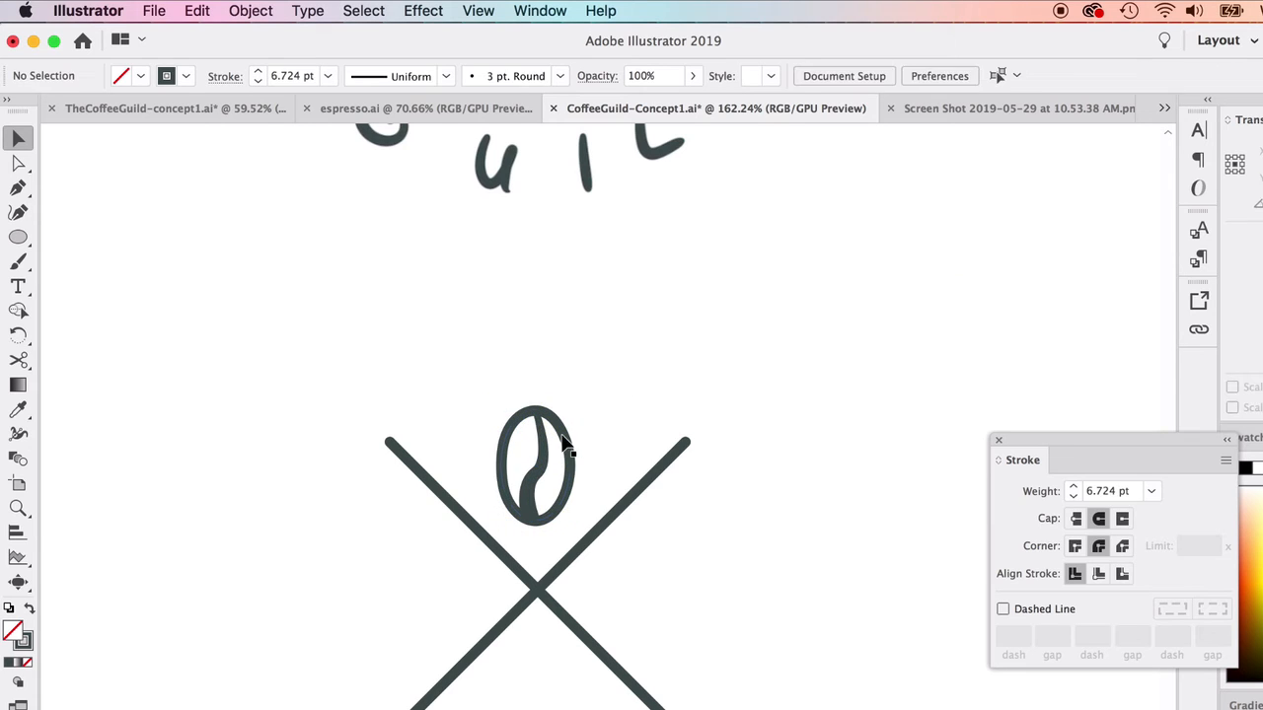
# Lower the stroke weights of the bean's outline and seam, bringing the seam to 5 pt.
pyautogui.click(570, 442)
pyautogui.click(1073, 498)
pyautogui.click(838, 341)
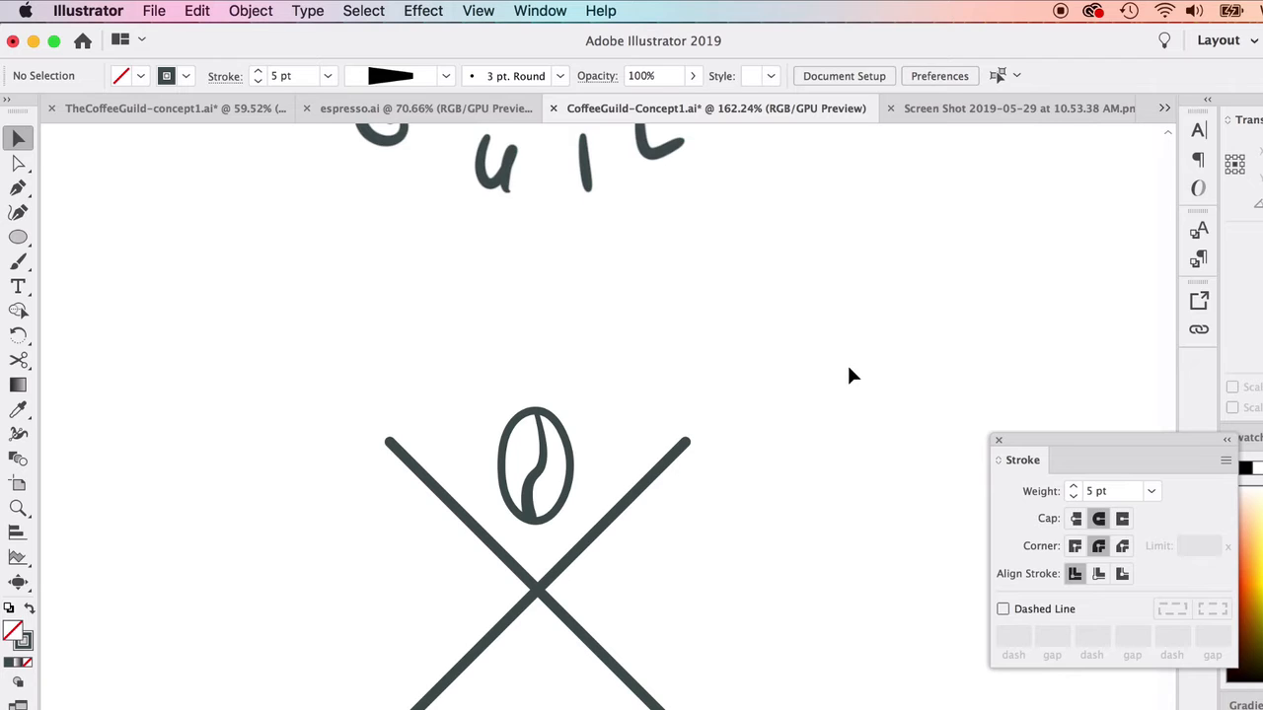
# Adjust the curve of the bean's seam with the Curvature Tool, shifting its upper end slightly.
pyautogui.scroll(5, 849, 369)
pyautogui.hscroll(-2, 751, 420)
pyautogui.hscroll(-1, 444, 496)
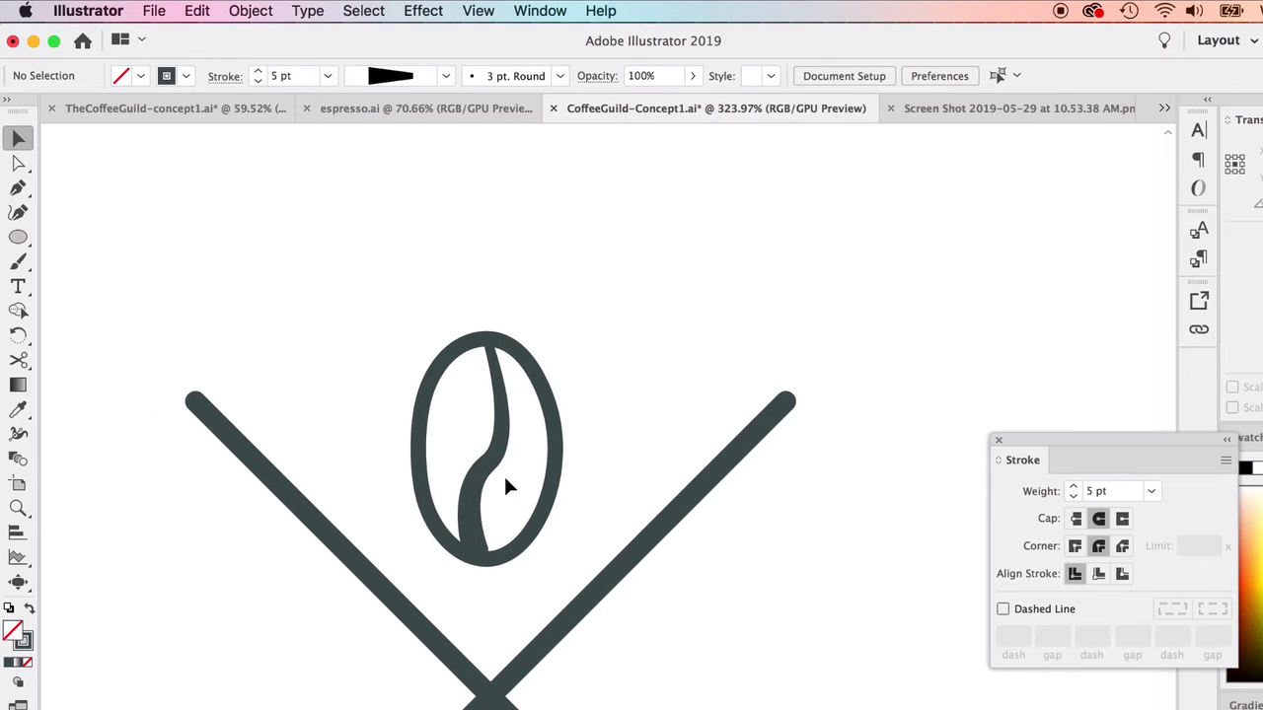
pyautogui.click(498, 476)
pyautogui.click(18, 211)
pyautogui.click(488, 463)
pyautogui.moveTo(486, 339); pyautogui.dragTo(508, 356)
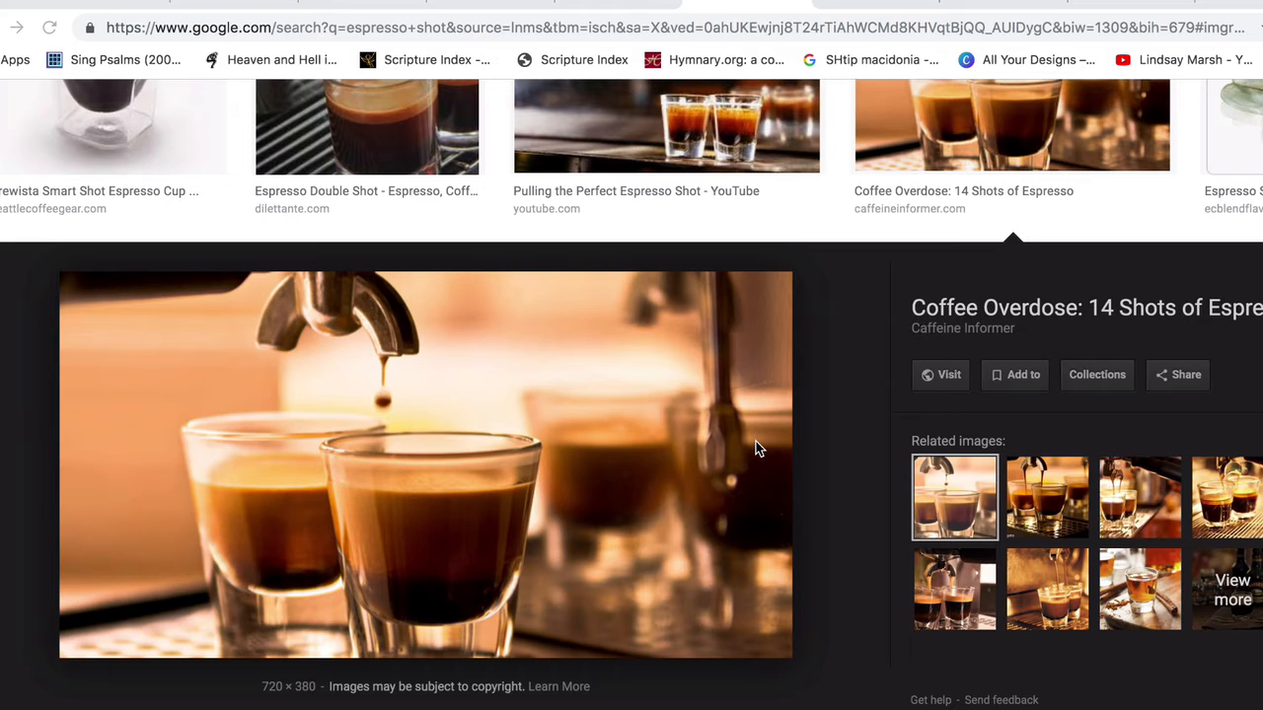
# In the browser, save the enlarged espresso shot photo from the Google image results as espresso-overdose.jpg.
pyautogui.rightClick(573, 419)
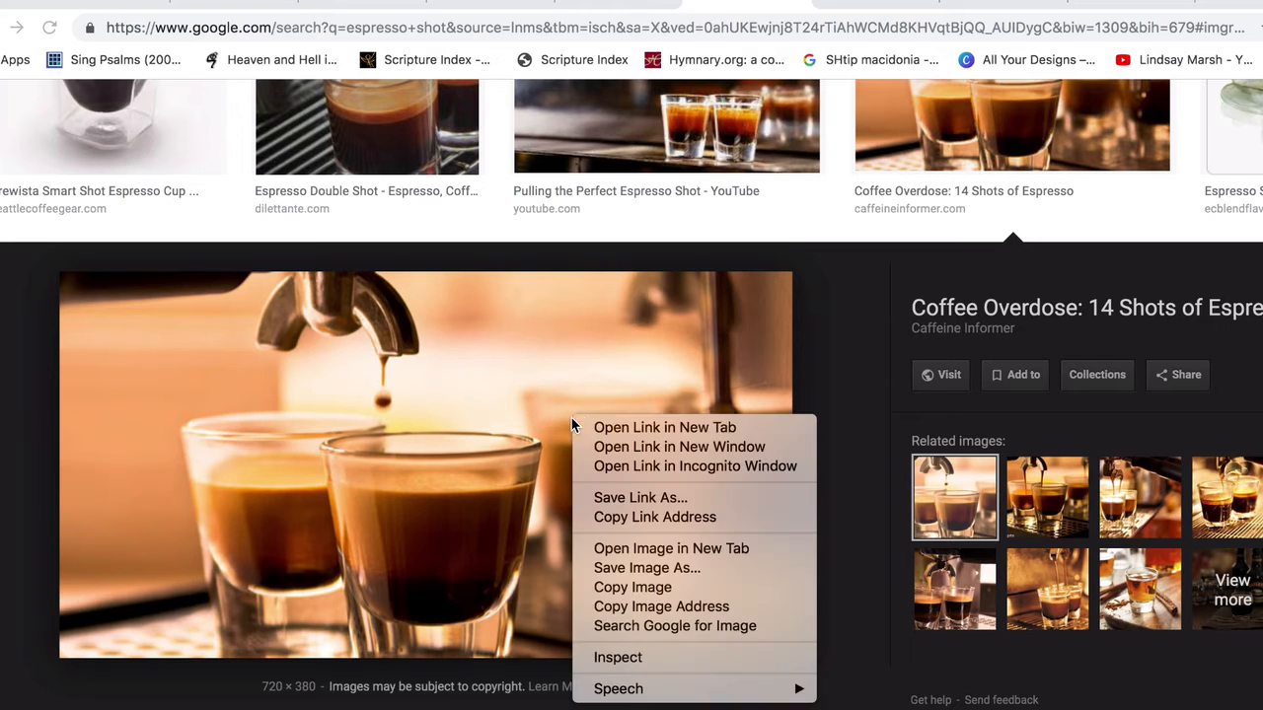
pyautogui.click(619, 567)
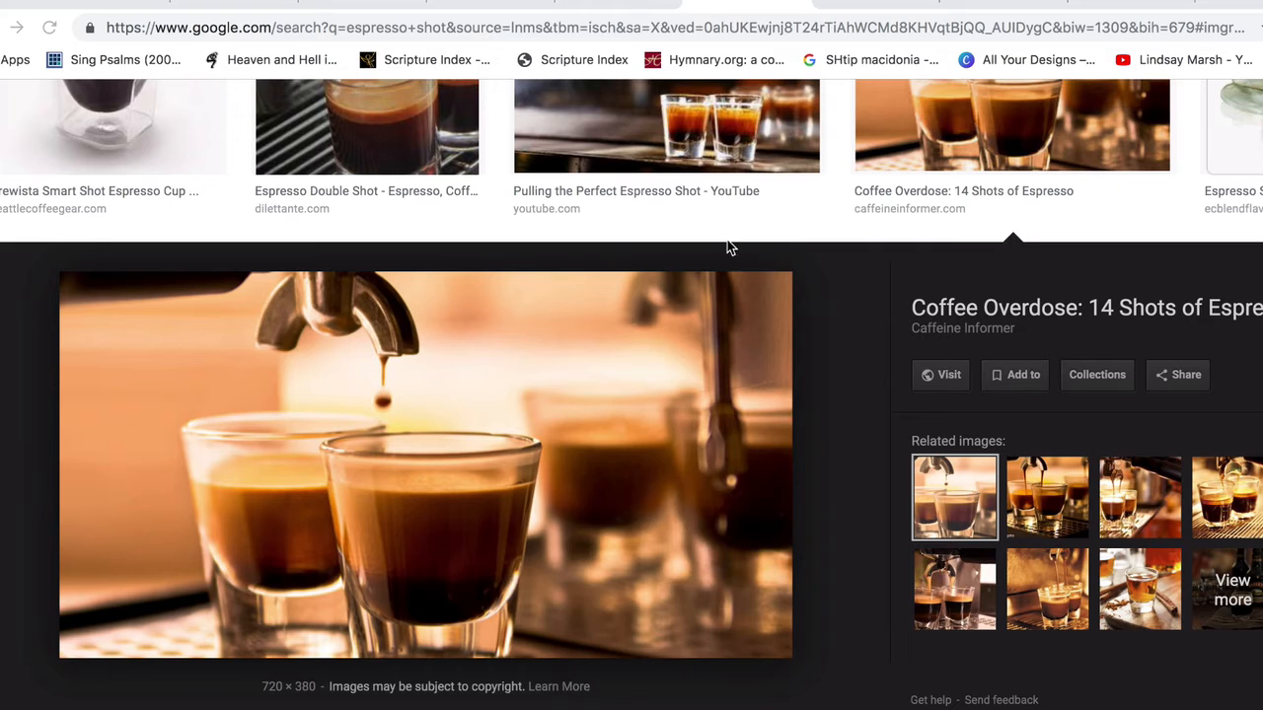
pyautogui.click(818, 235)
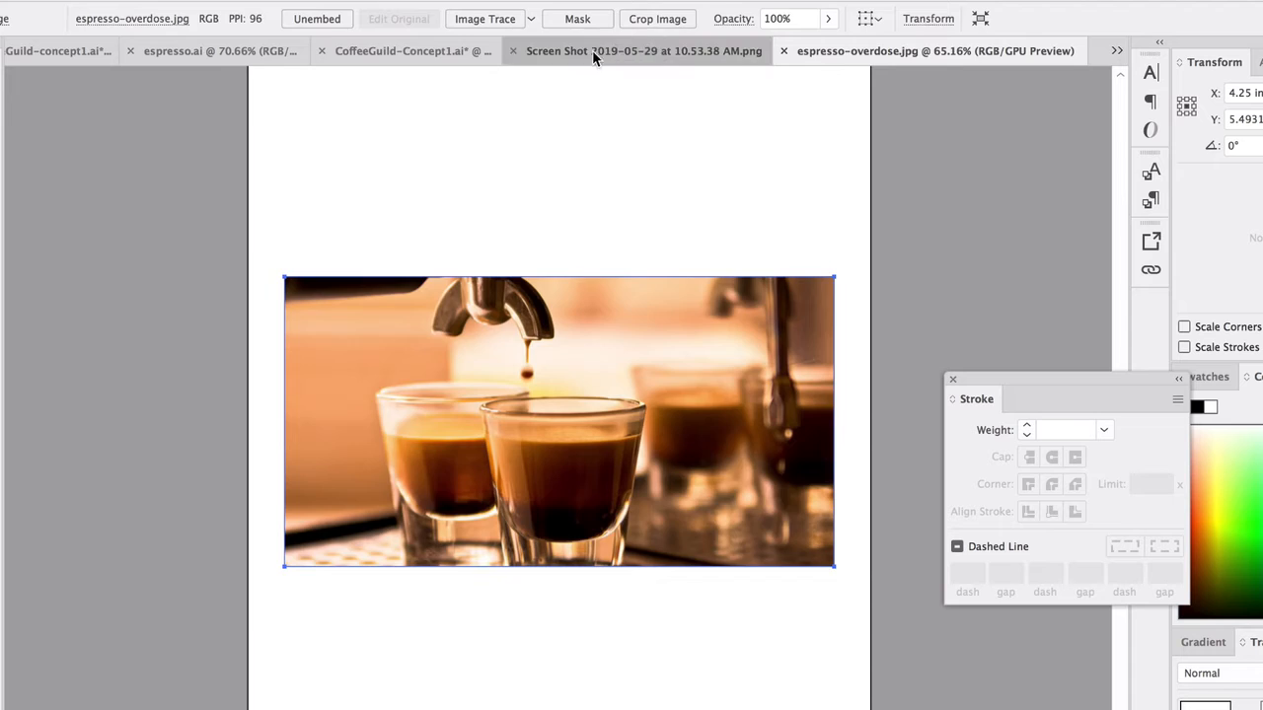
# Paste the espresso photo from espresso-overdose.jpg into the CoffeeGuild-Concept1.ai document.
pyautogui.click(637, 52)
pyautogui.click(413, 45)
pyautogui.press('super+v')
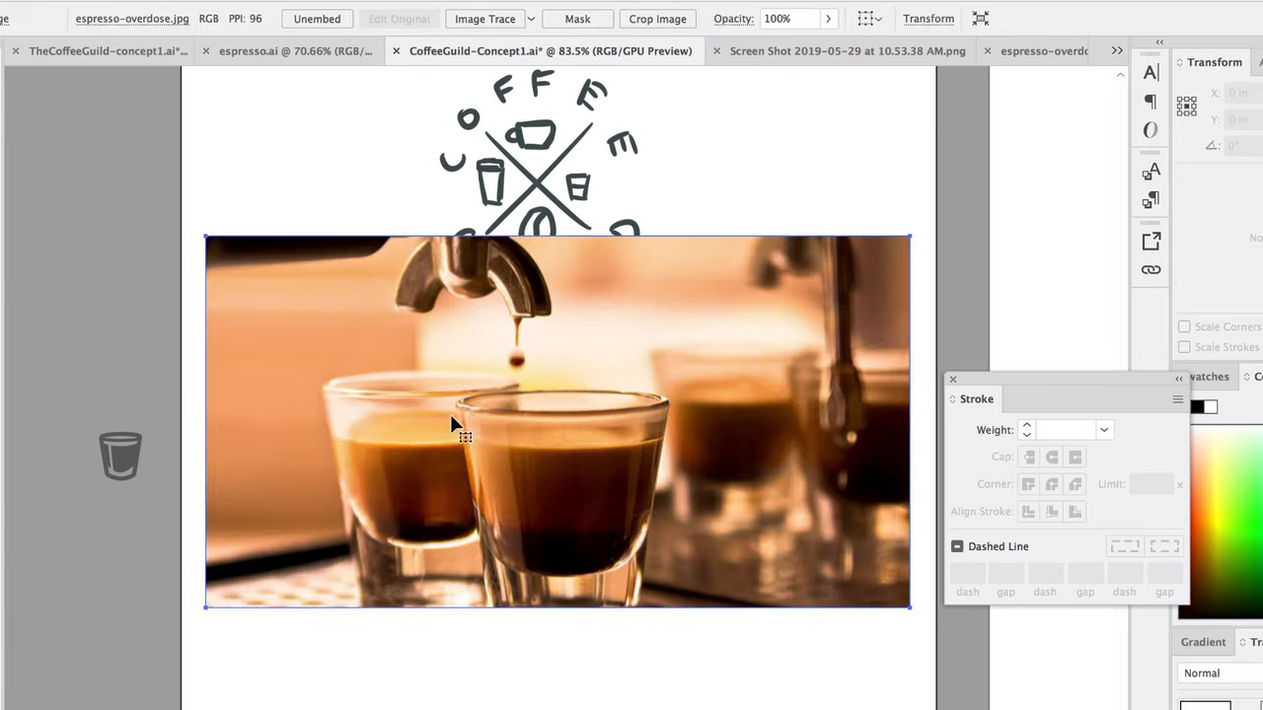
# Scale the pasted espresso photo down to about two thirds and move it below the crossed lines.
pyautogui.moveTo(915, 238); pyautogui.dragTo(682, 354)
pyautogui.scroll(-5, 681, 355)
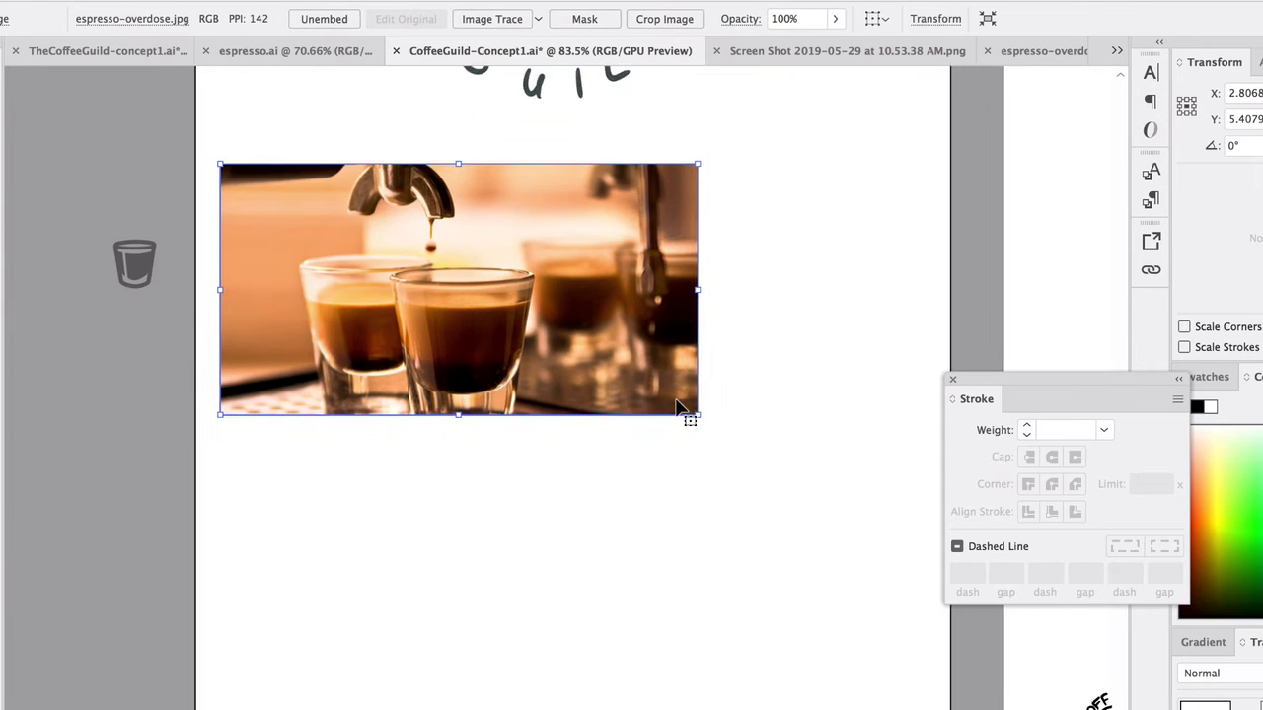
pyautogui.moveTo(553, 254); pyautogui.dragTo(636, 515)
pyautogui.scroll(5, 623, 545)
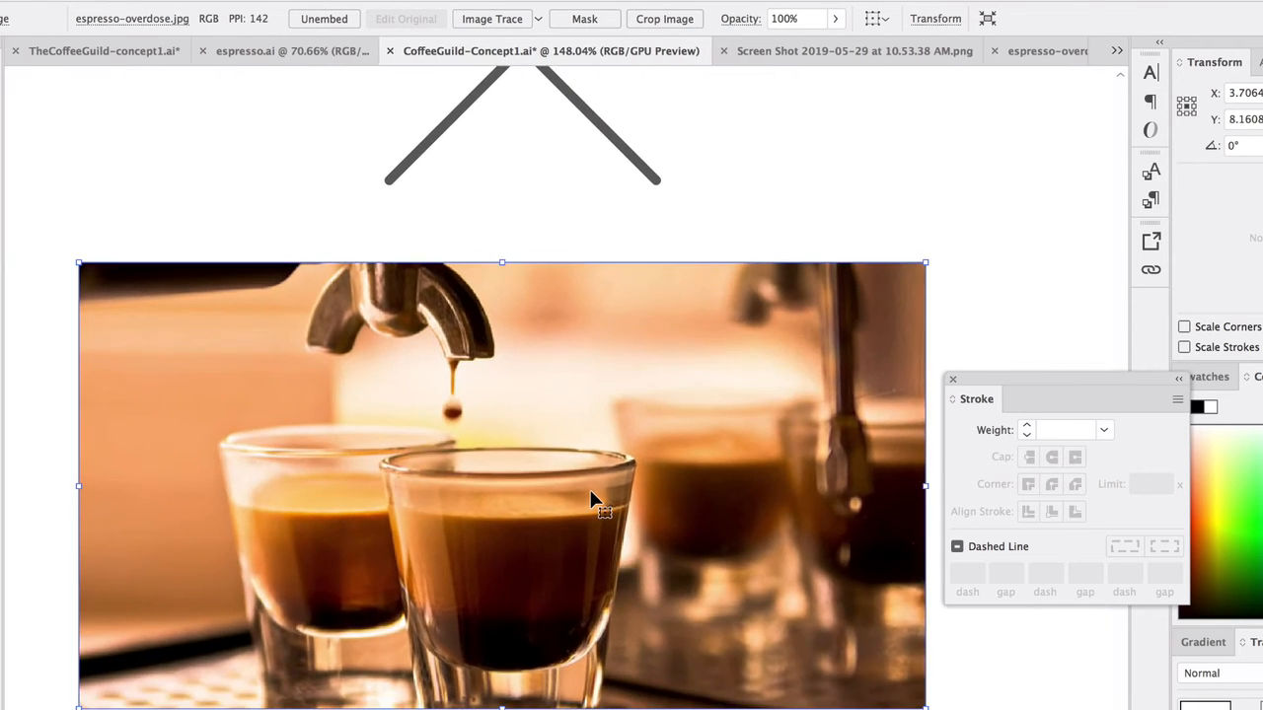
pyautogui.scroll(-2, 592, 497)
pyautogui.click(252, 136)
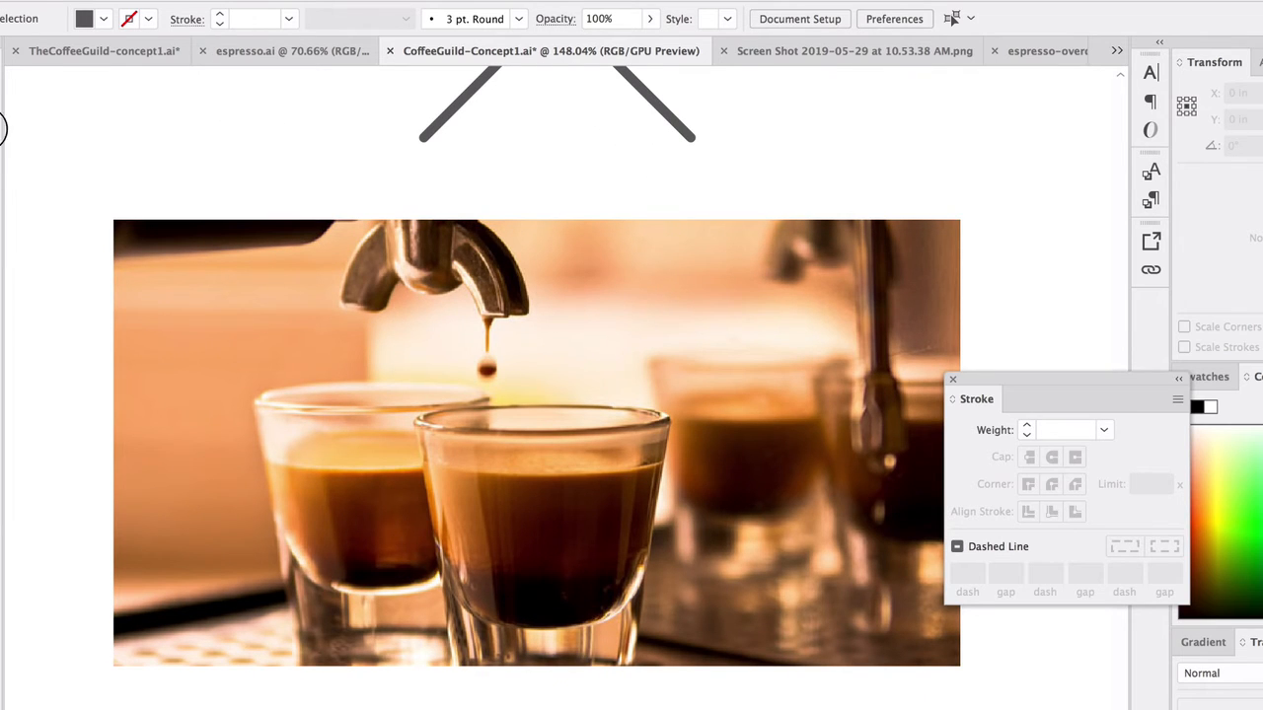
# Start tracing the front espresso glass with the Pen tool, running a straight segment up its left side from base to rim.
pyautogui.scroll(1, 502, 644)
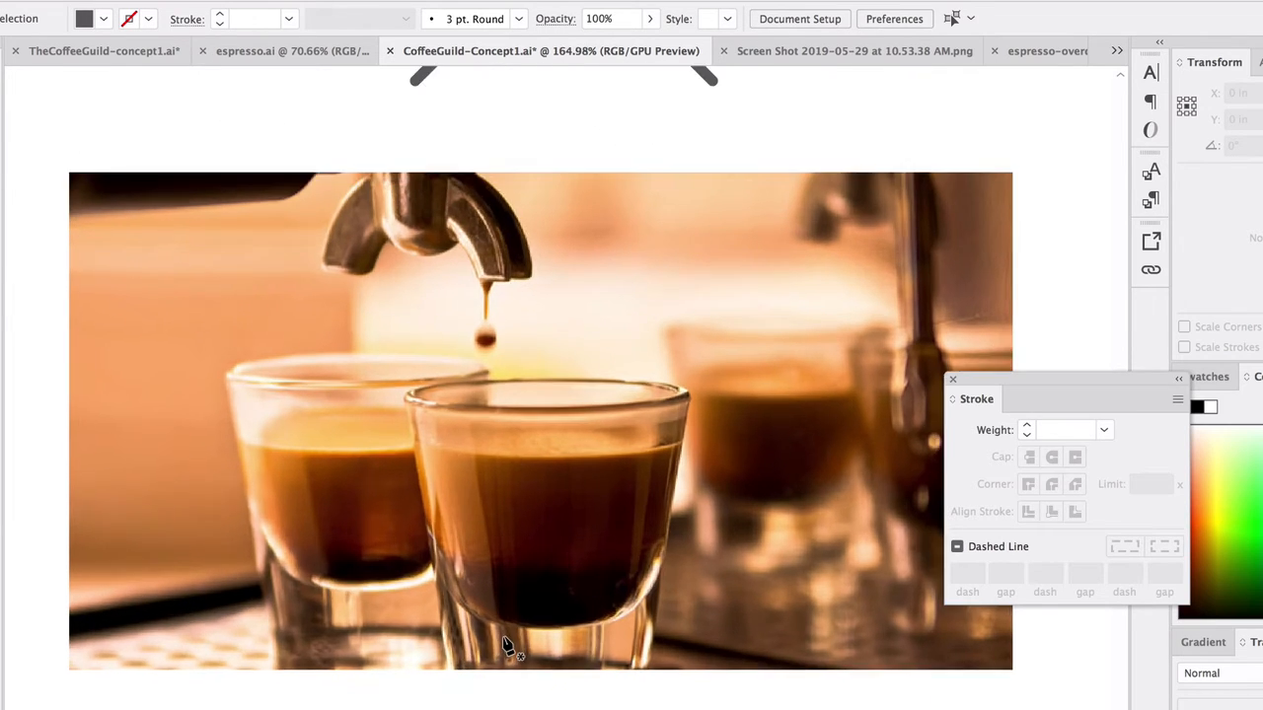
pyautogui.click(448, 670)
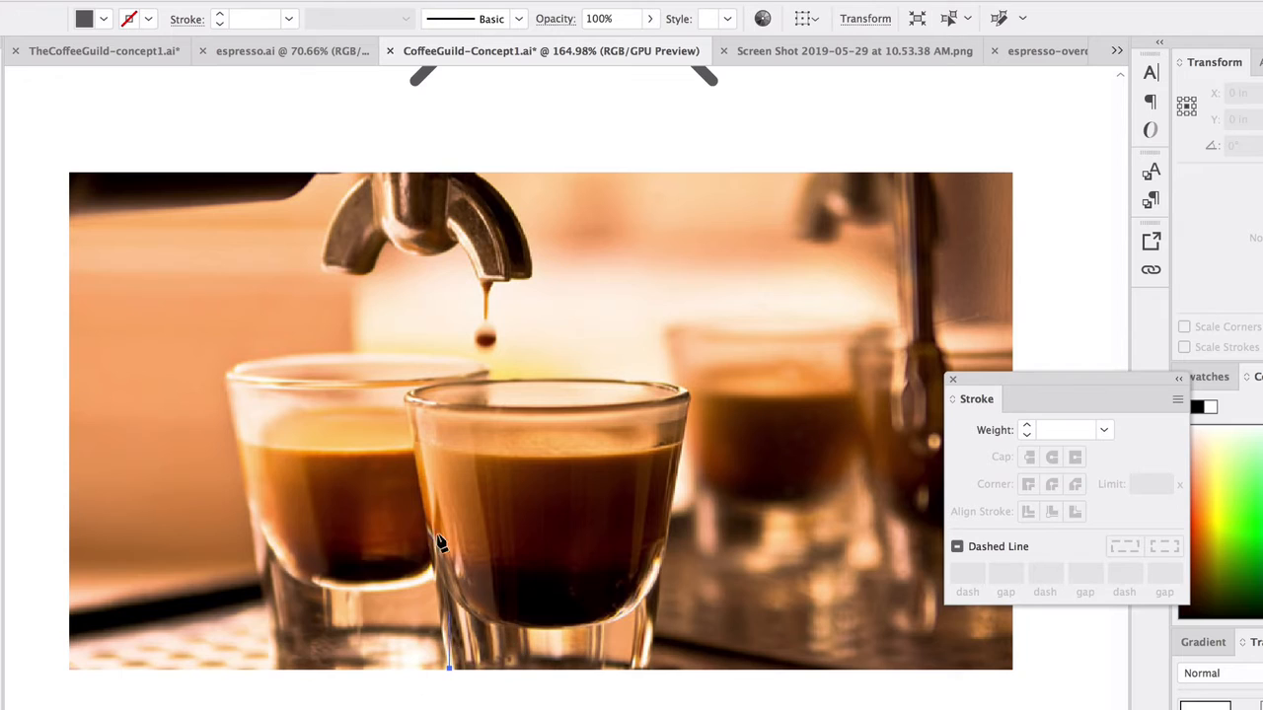
pyautogui.click(407, 396)
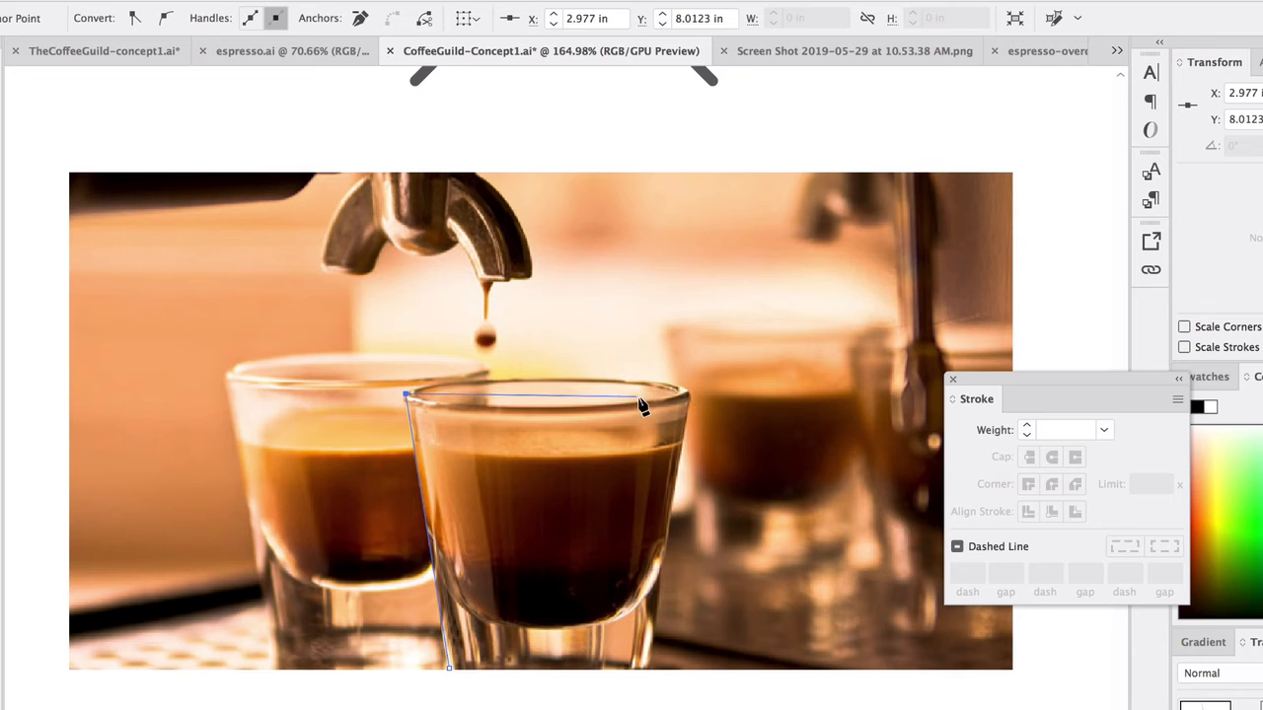
# Try to trace the front edge of the glass rim as a curve with a middle anchor point.
pyautogui.moveTo(542, 408); pyautogui.dragTo(592, 414)
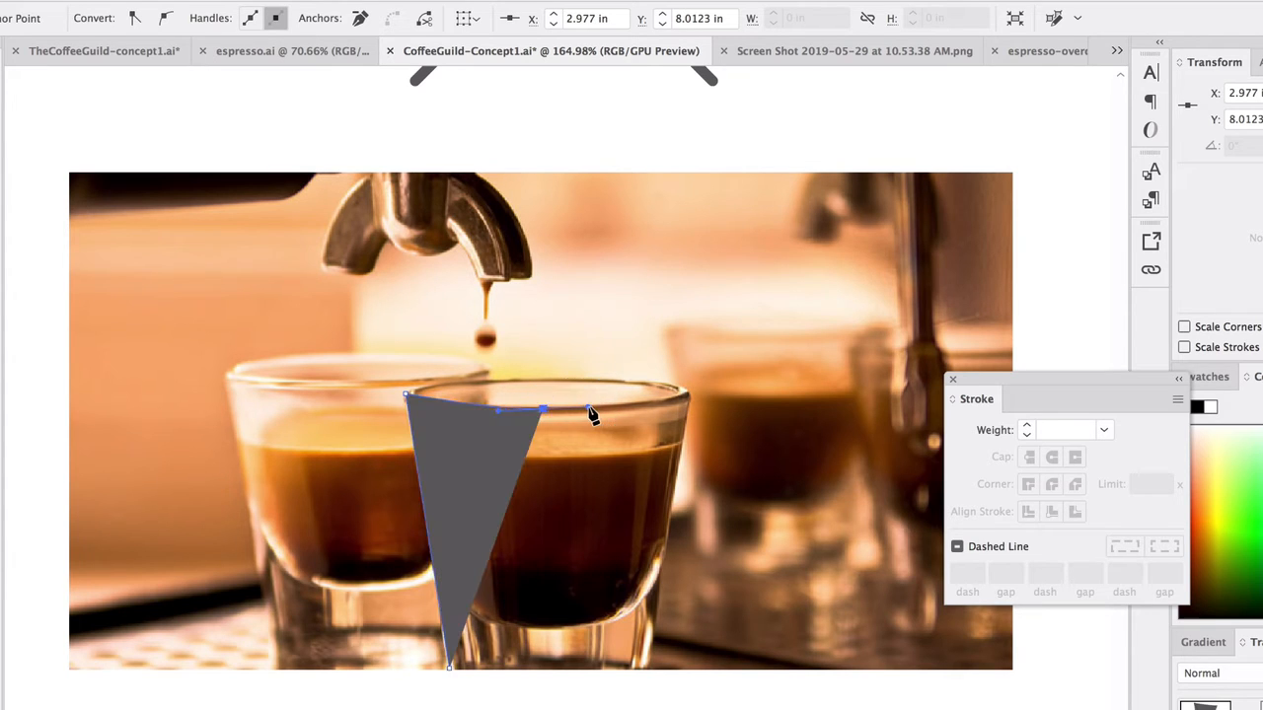
pyautogui.moveTo(686, 394); pyautogui.dragTo(713, 384)
pyautogui.press('super+z')
pyautogui.press('super+z')
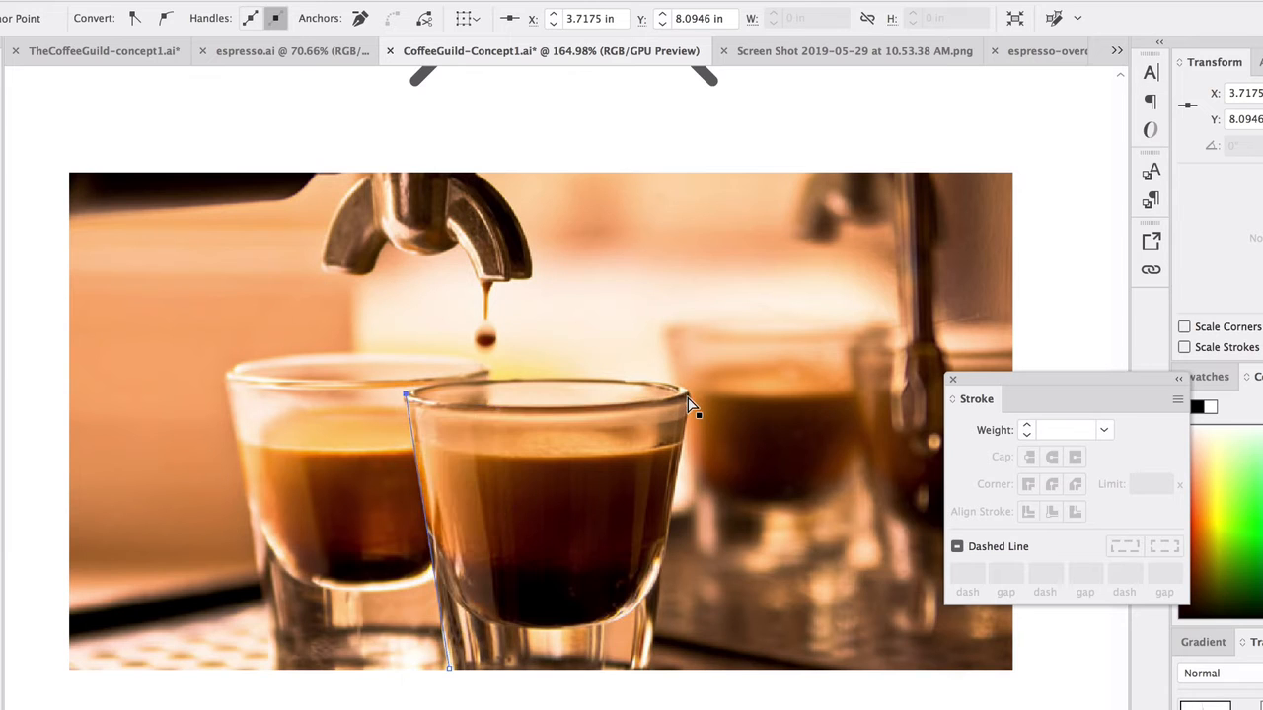
# Complete the glass outline with straight segments across the rim, down the right side and back along the base.
pyautogui.click(688, 395)
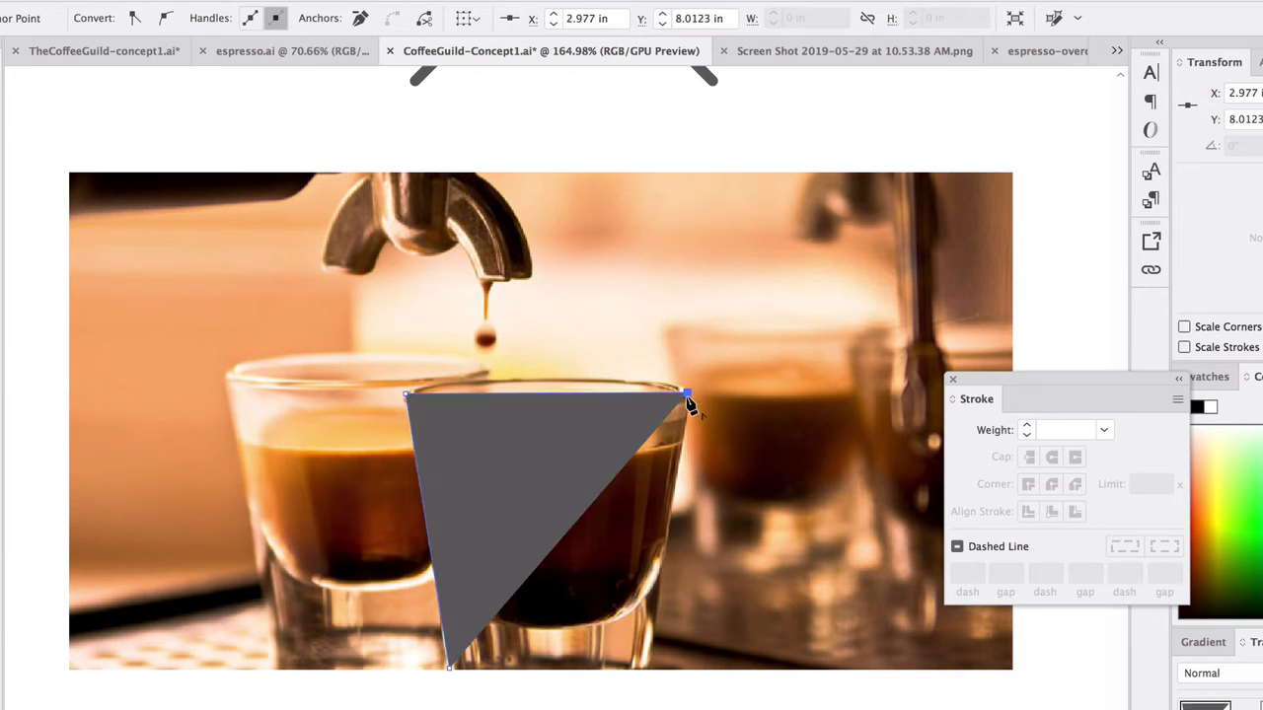
pyautogui.click(650, 669)
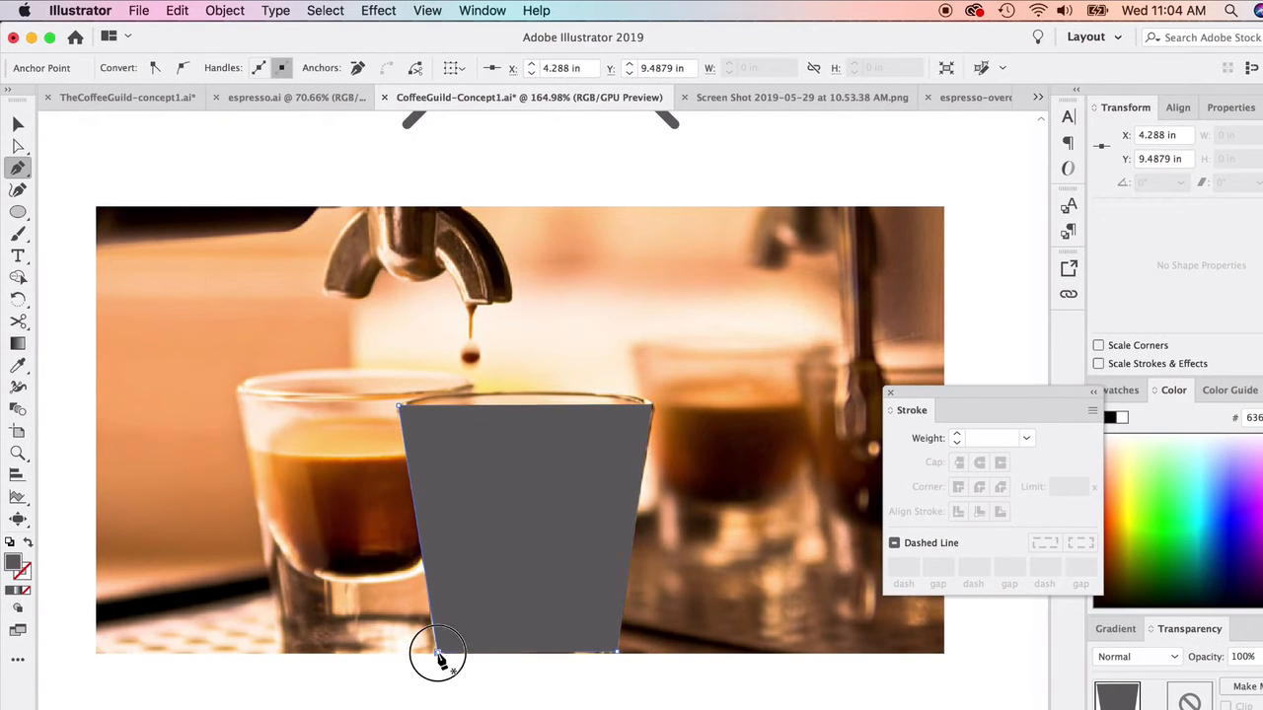
pyautogui.click(438, 653)
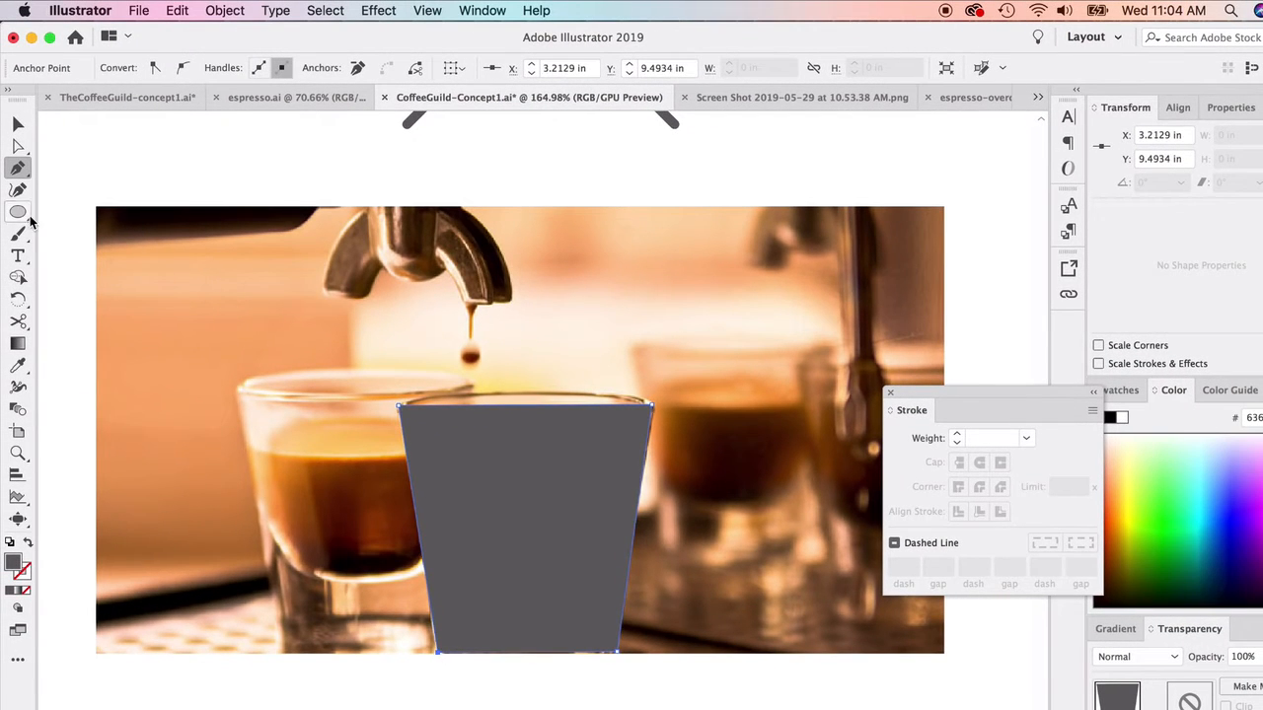
# Bend the base and rim edges of the glass shape slightly downward at their midpoints with the Curvature Tool.
pyautogui.click(18, 189)
pyautogui.moveTo(531, 654); pyautogui.dragTo(528, 661)
pyautogui.moveTo(526, 408)
pyautogui.mouseDown()
pyautogui.moveTo(527, 445)
pyautogui.moveTo(523, 418)
pyautogui.mouseUp()
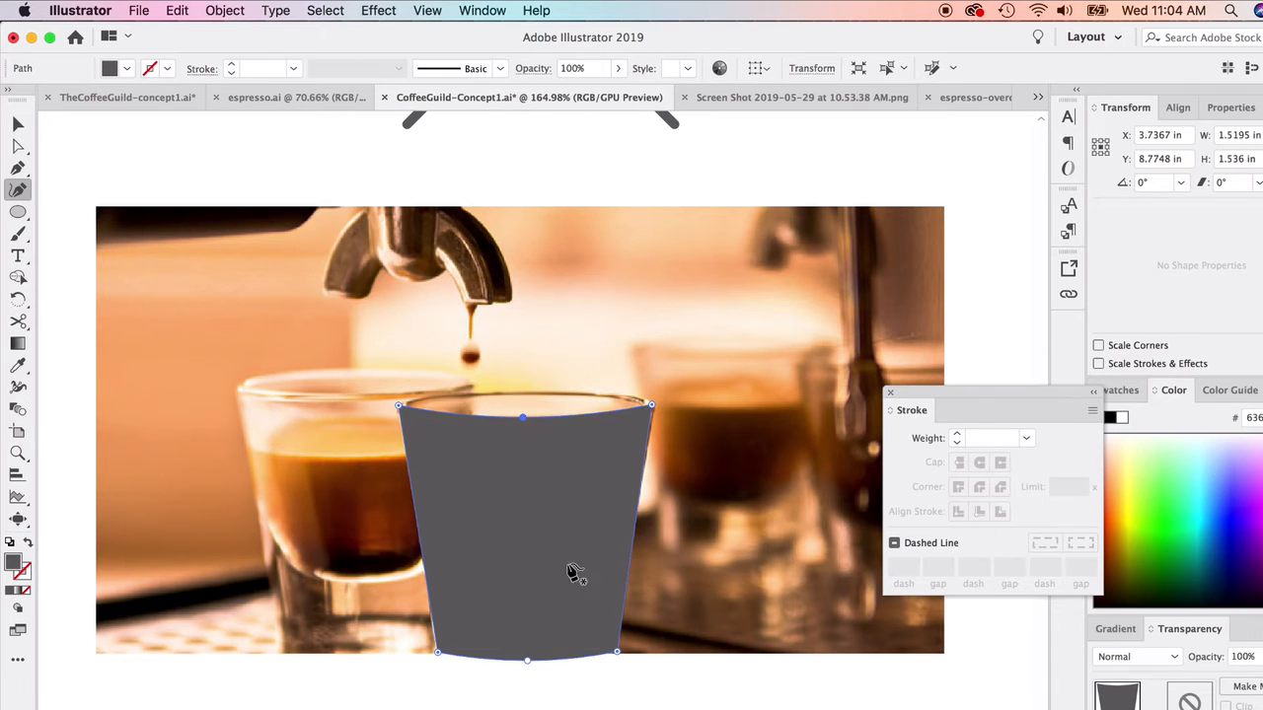
# Swap the glass shape's fill and stroke to leave an unfilled outline, and deselect it.
pyautogui.click(30, 545)
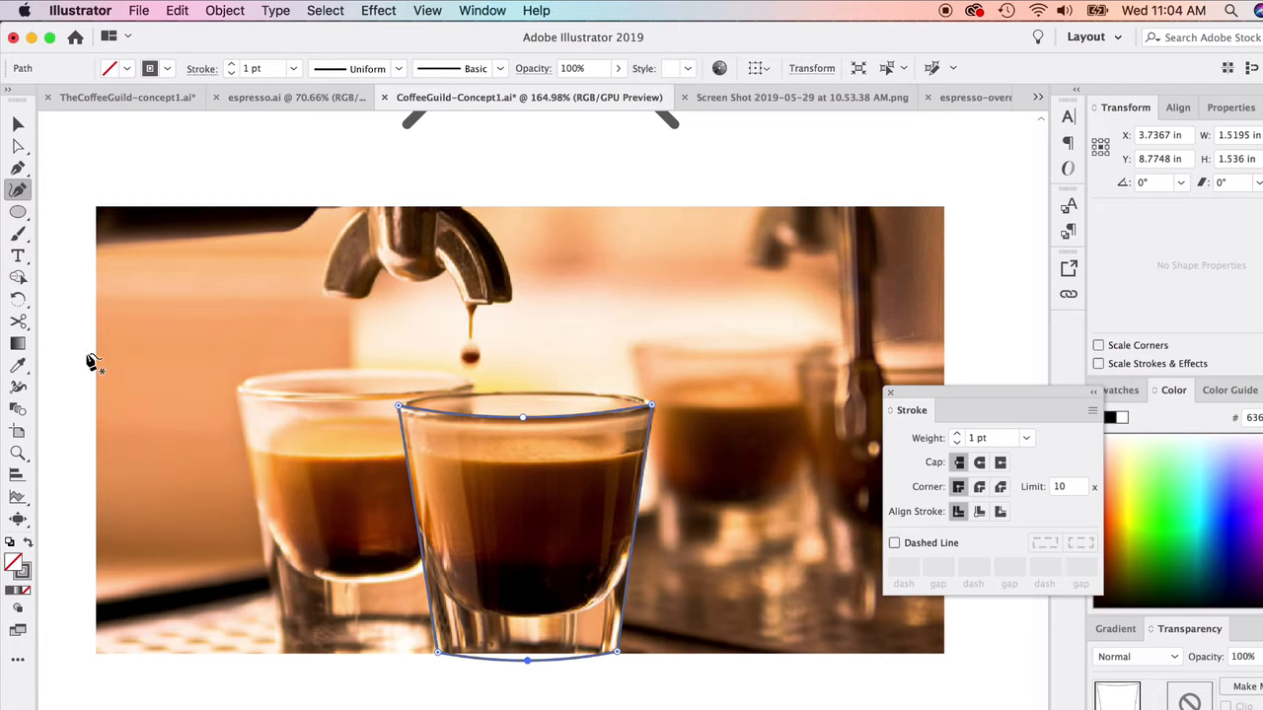
pyautogui.click(18, 124)
pyautogui.click(145, 158)
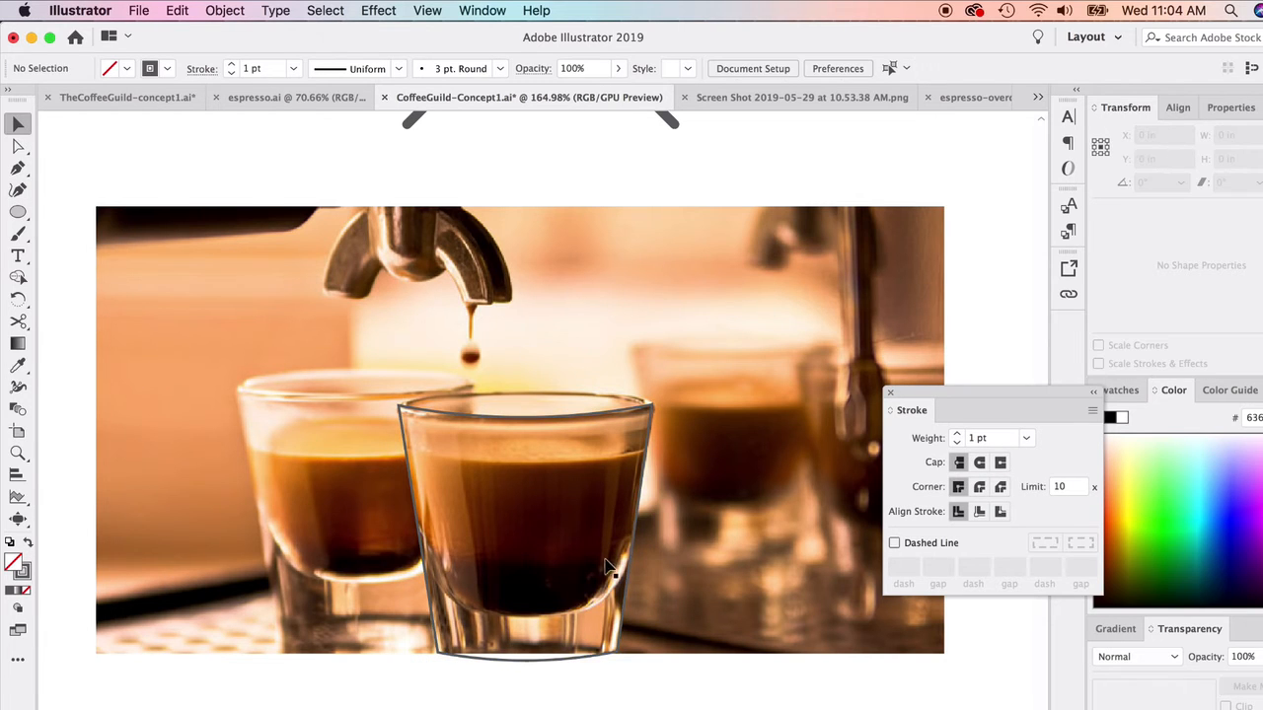
# Draw an ellipse and fit it over the front glass's rim at about 1.52 by 0.17 in.
pyautogui.scroll(3, 464, 434)
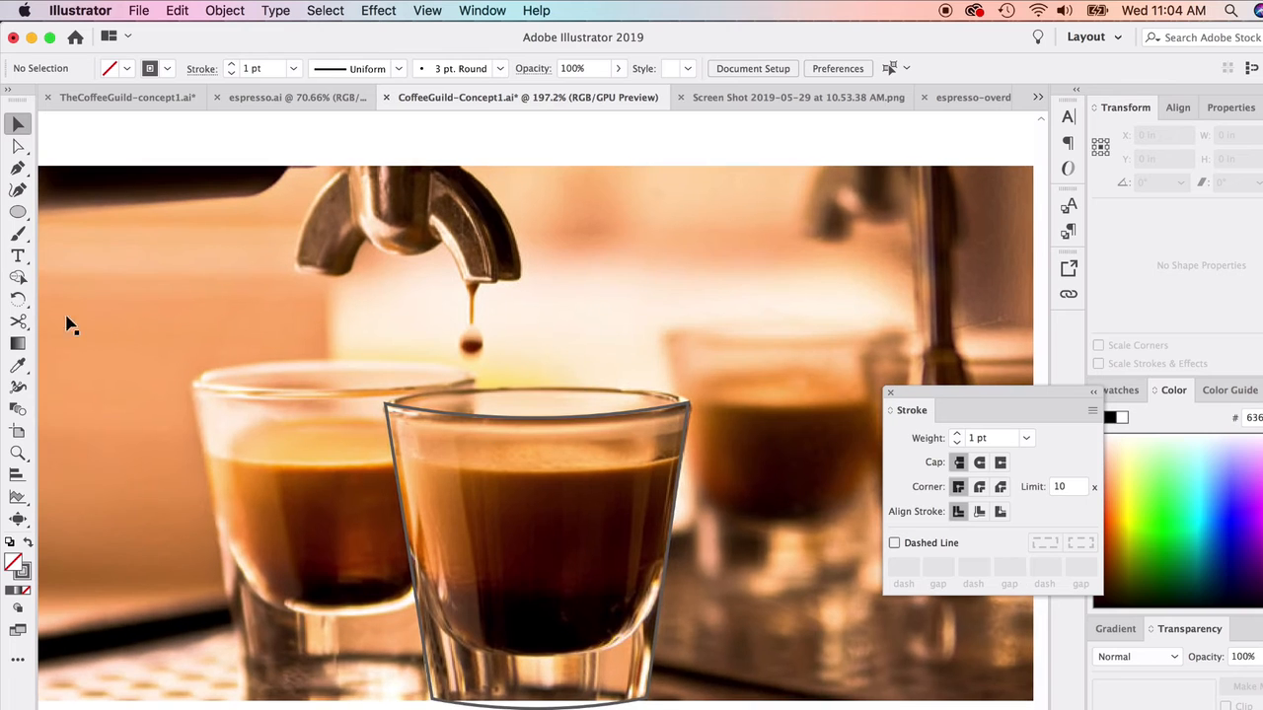
pyautogui.click(18, 212)
pyautogui.moveTo(209, 252); pyautogui.dragTo(448, 308)
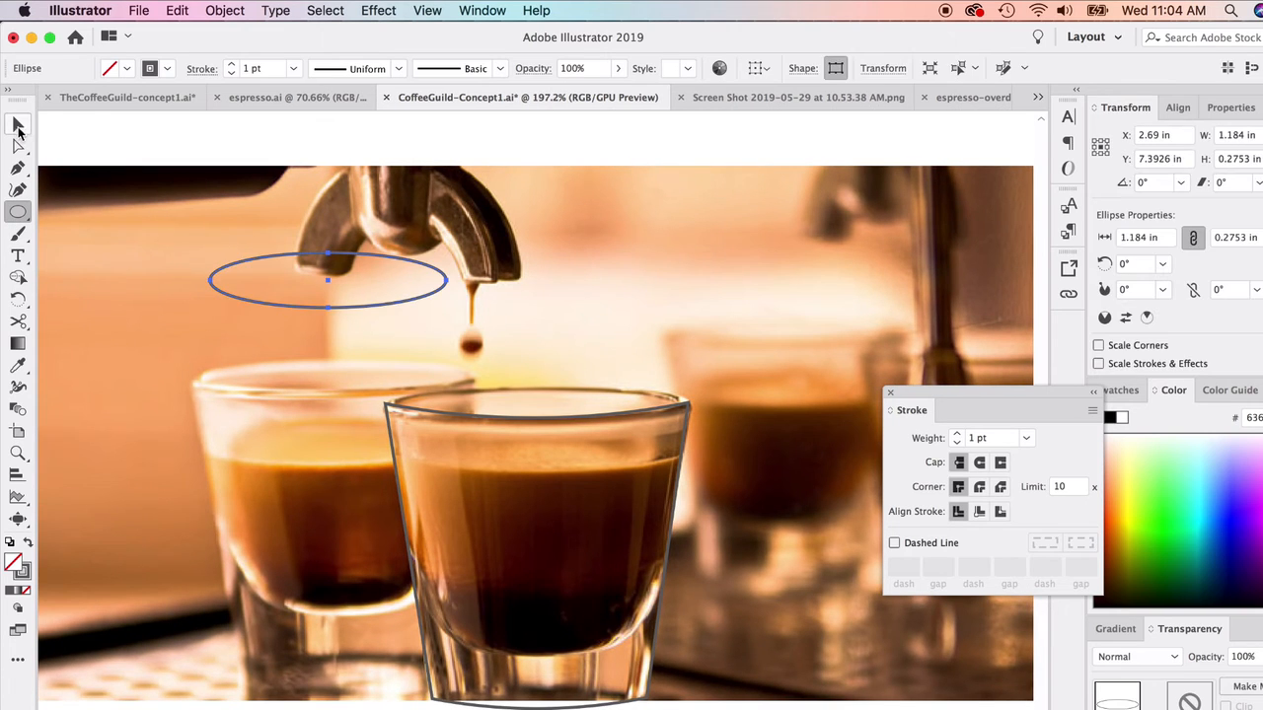
pyautogui.press('v')
pyautogui.moveTo(252, 262); pyautogui.dragTo(444, 393)
pyautogui.moveTo(632, 437); pyautogui.dragTo(681, 417)
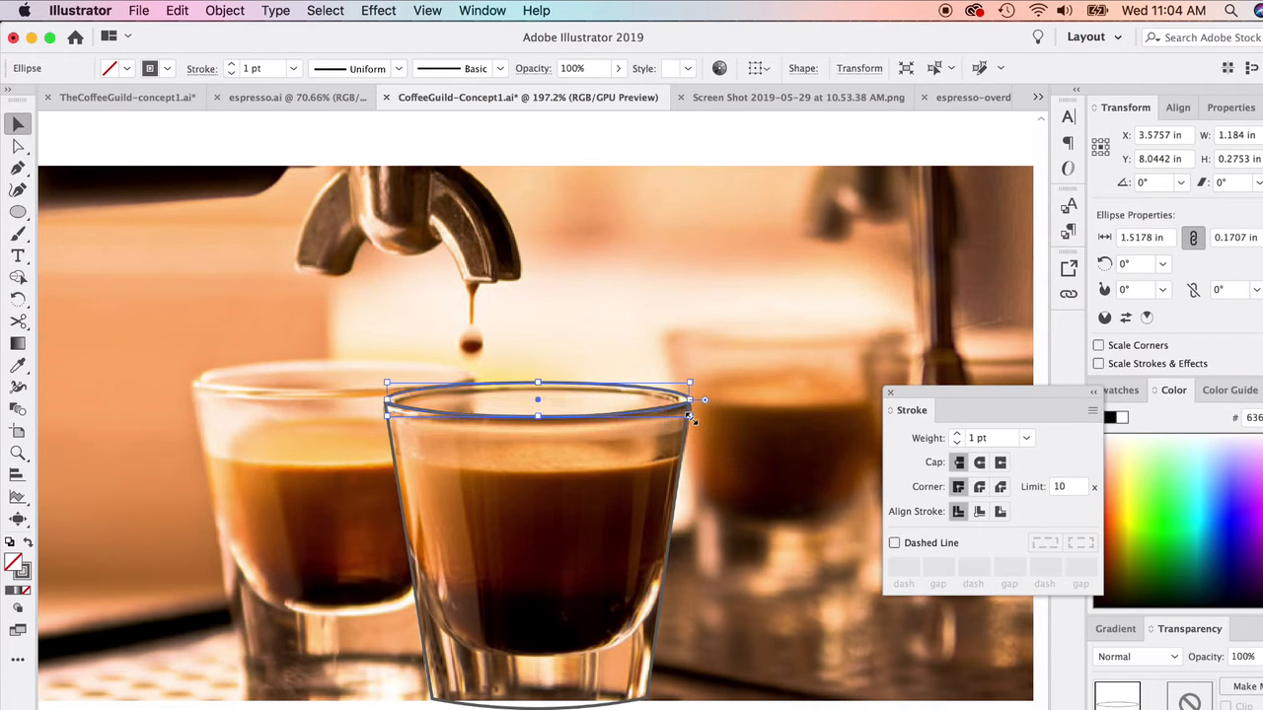
pyautogui.click(682, 331)
# Try to trace the curved bottom of the coffee with the Pen tool, and undo the anchor points.
pyautogui.scroll(-3, 632, 617)
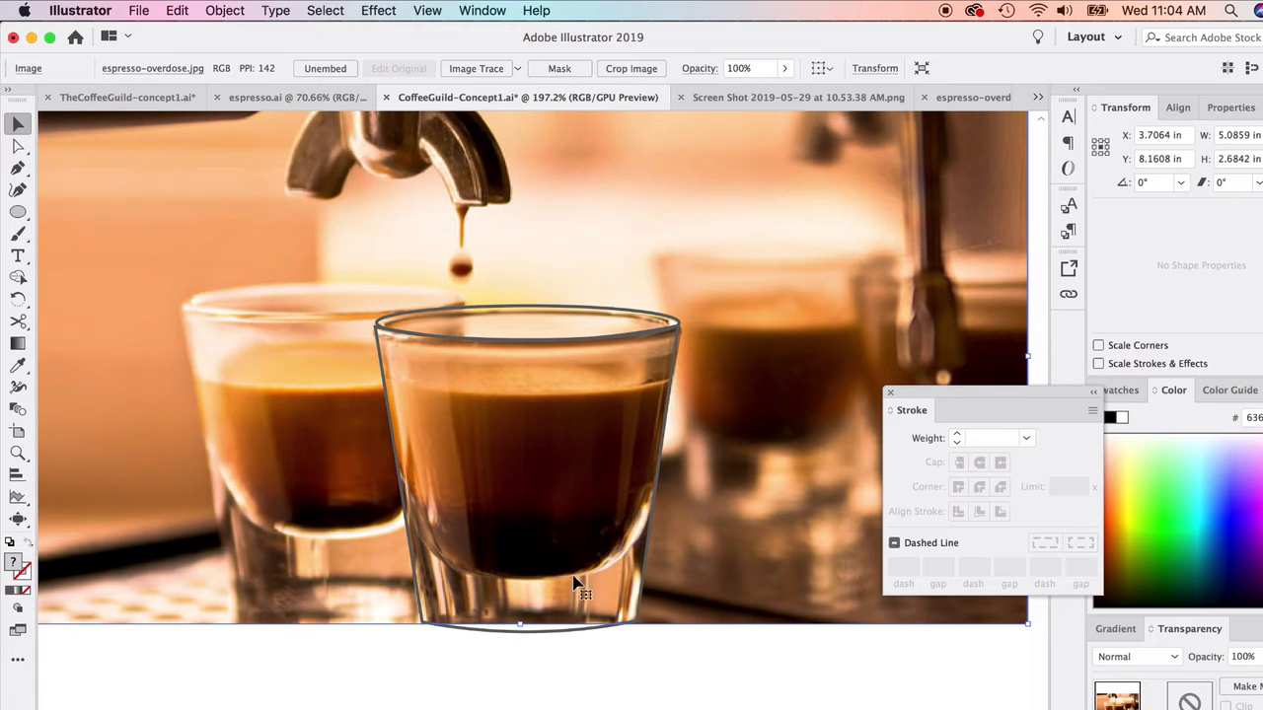
pyautogui.click(18, 170)
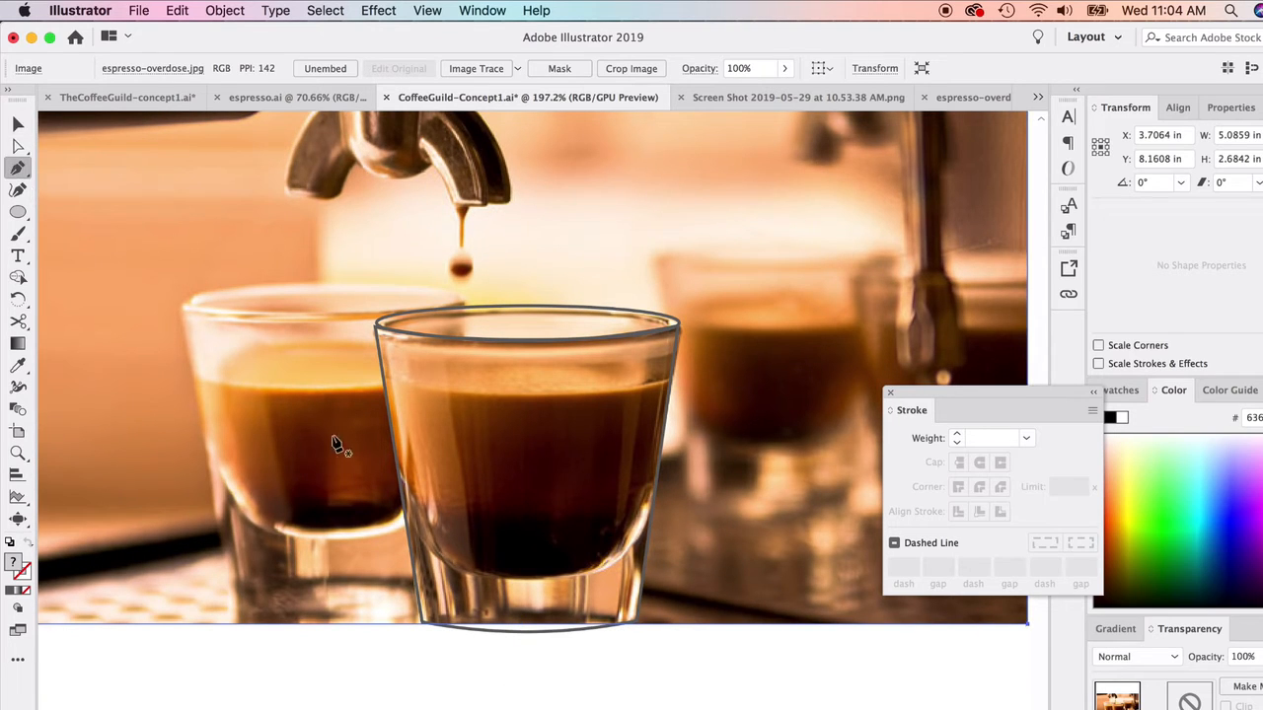
pyautogui.click(406, 518)
pyautogui.moveTo(499, 578); pyautogui.dragTo(577, 586)
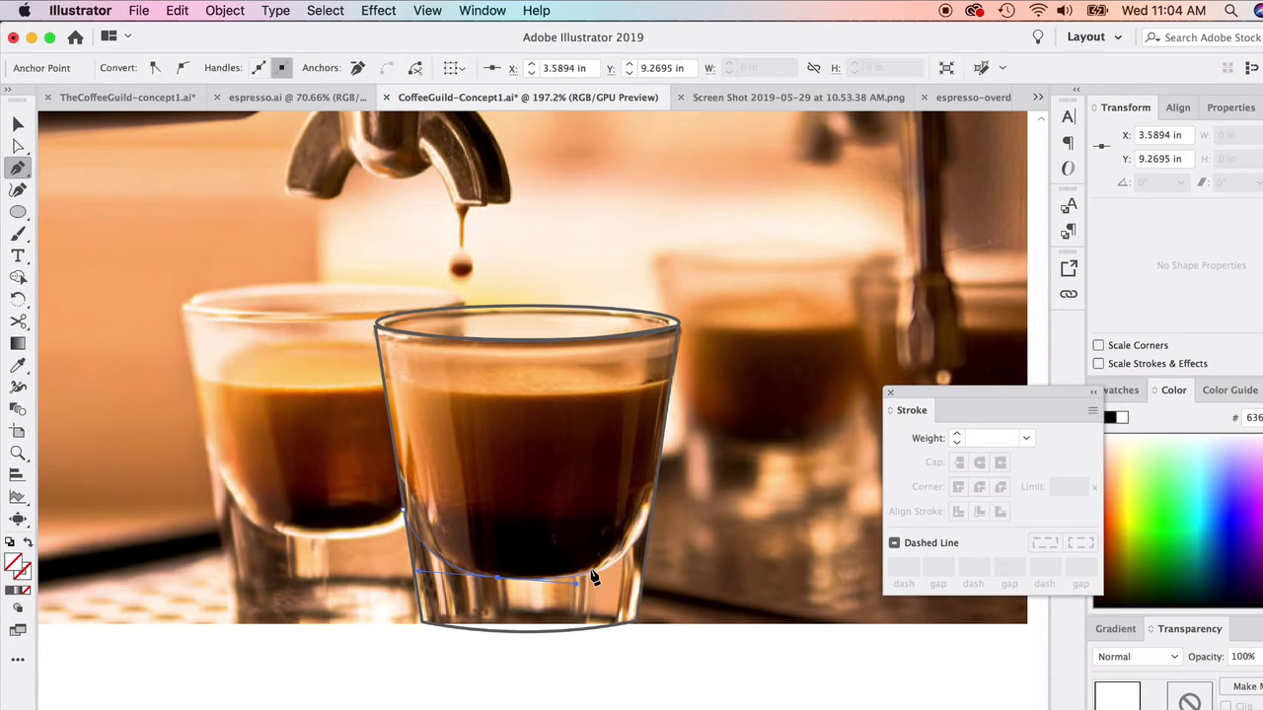
pyautogui.press('super+z')
pyautogui.press('super+z')
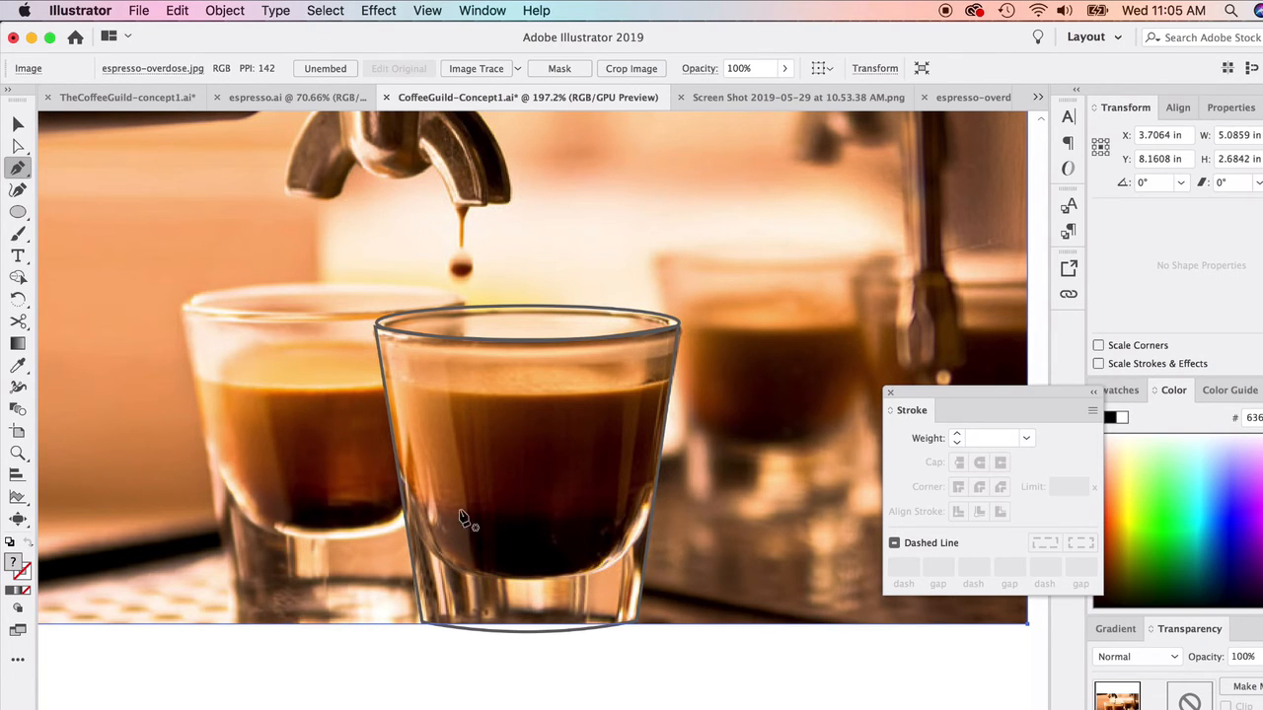
# Draw a closed shape over the thick glass base and curve its upper edge down along the coffee's rounded bottom.
pyautogui.click(404, 509)
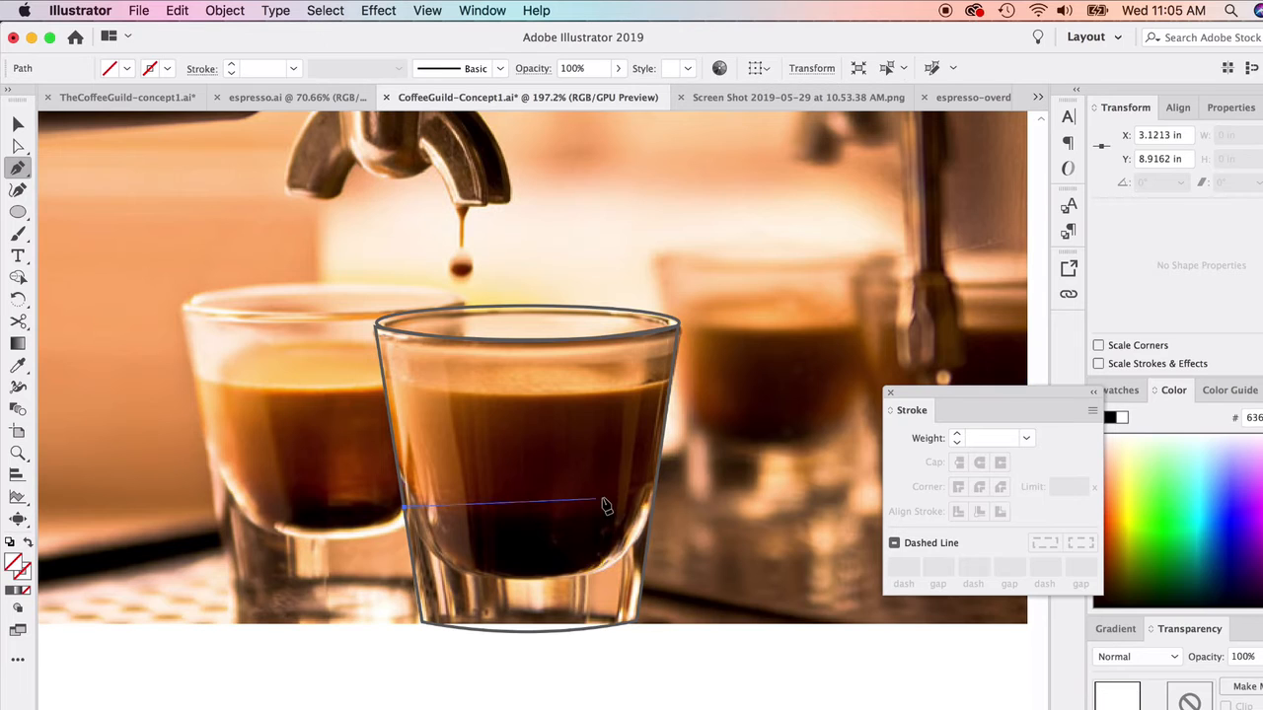
pyautogui.click(652, 509)
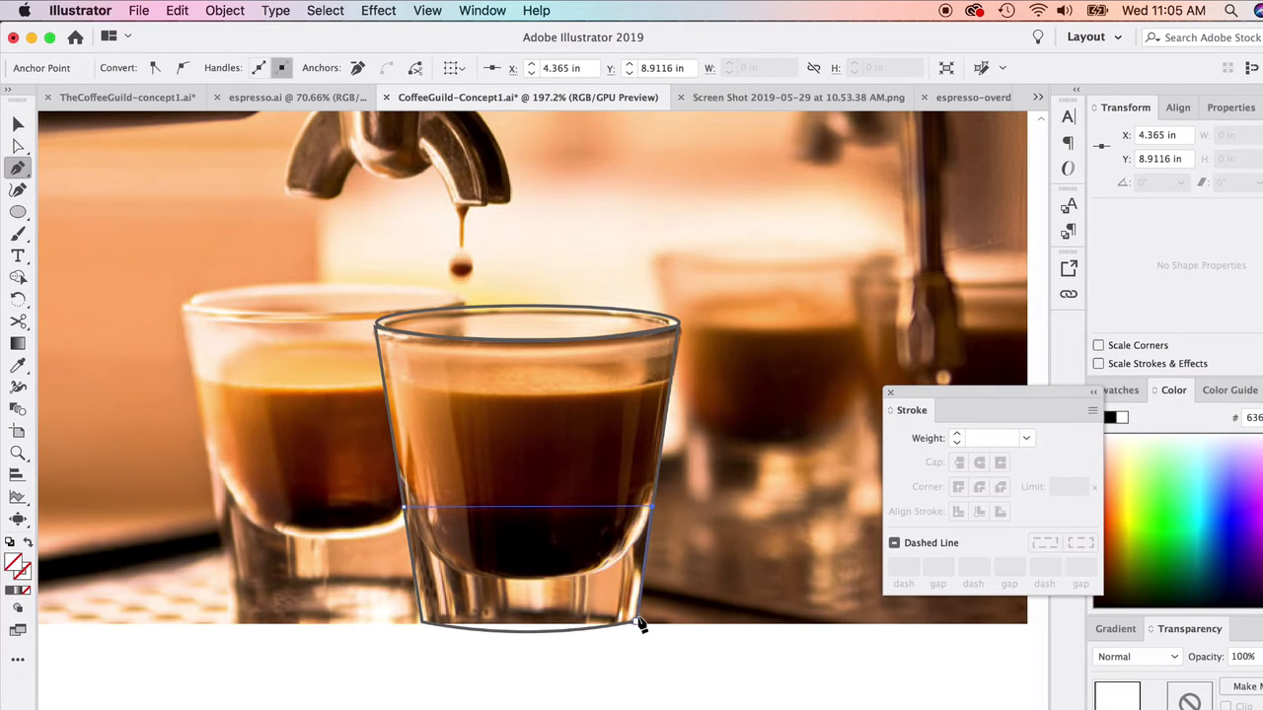
pyautogui.moveTo(425, 624); pyautogui.dragTo(305, 598)
pyautogui.click(422, 624)
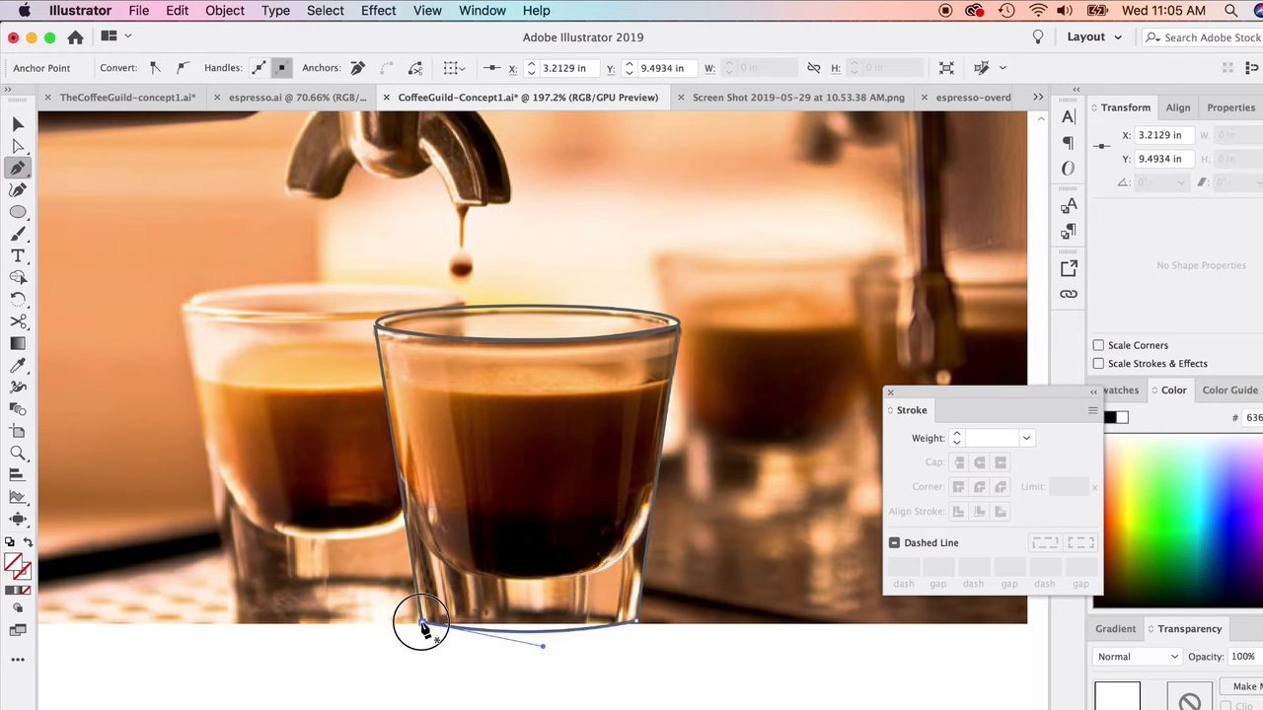
pyautogui.click(404, 508)
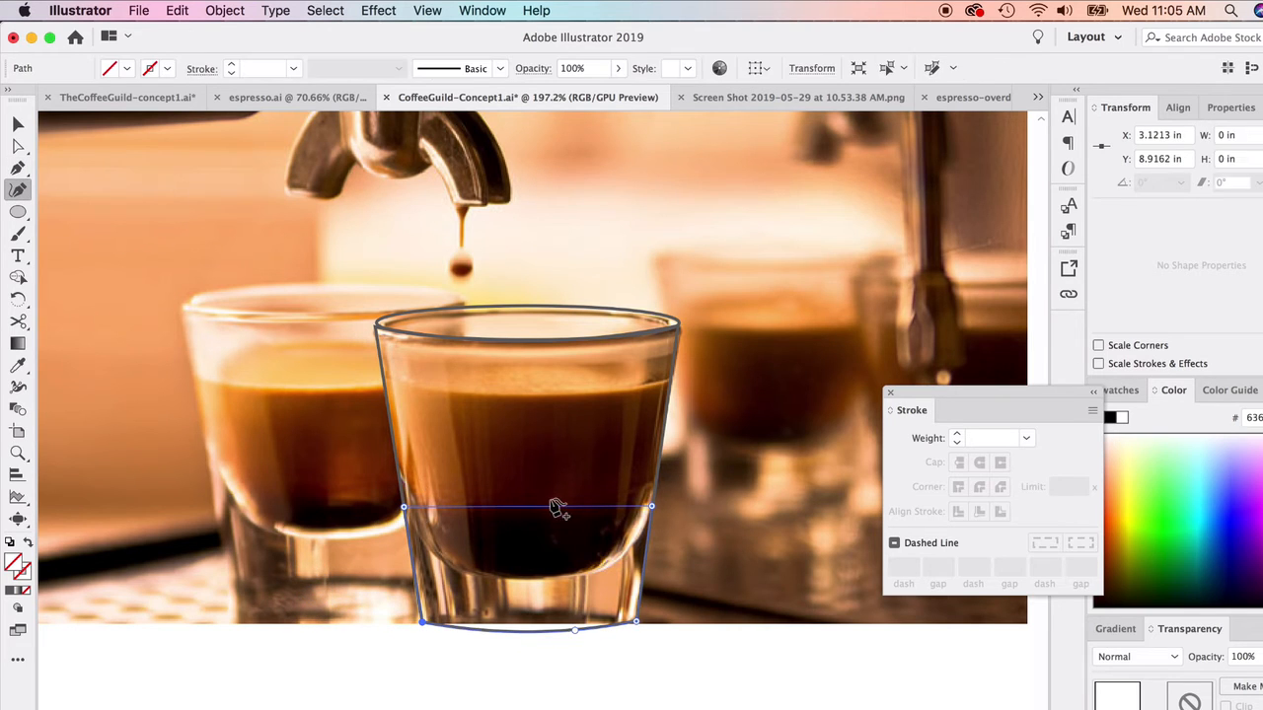
pyautogui.moveTo(531, 509); pyautogui.dragTo(531, 579)
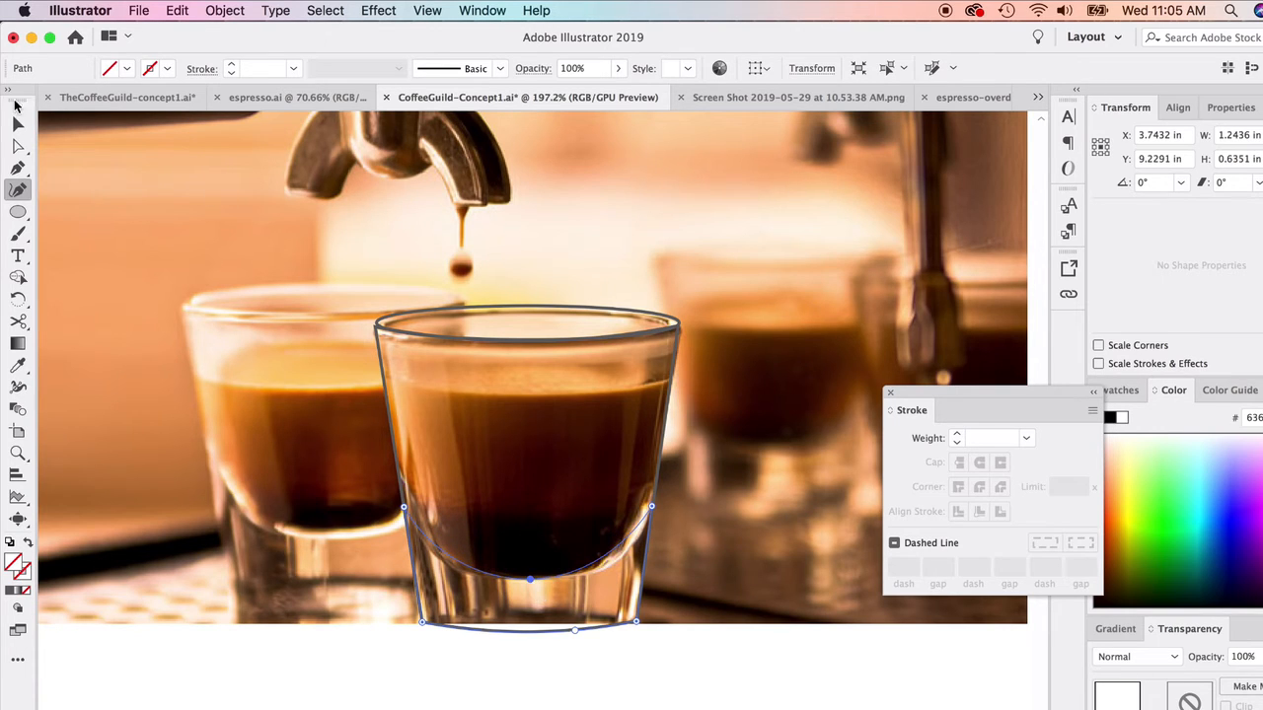
# Apply the glass outline's stroke and fill to the base shape by sampling it with the Eyedropper, and deselect the shape.
pyautogui.click(18, 124)
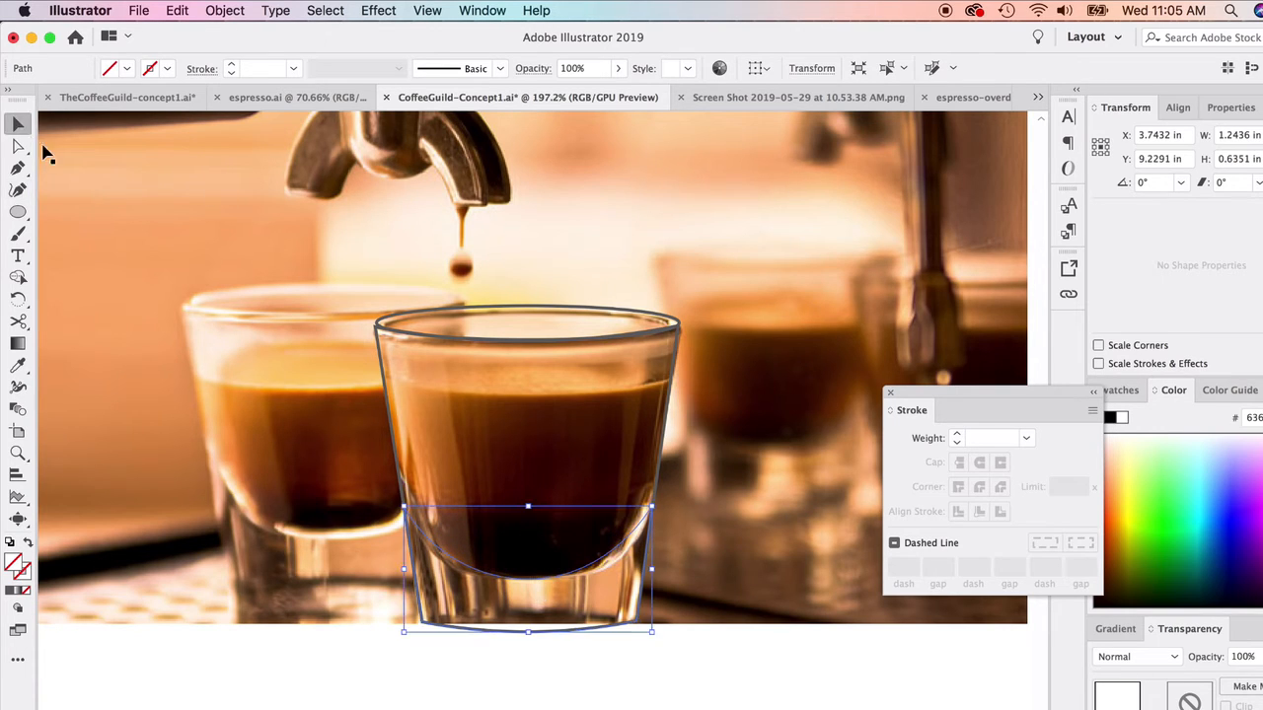
pyautogui.click(18, 365)
pyautogui.click(385, 347)
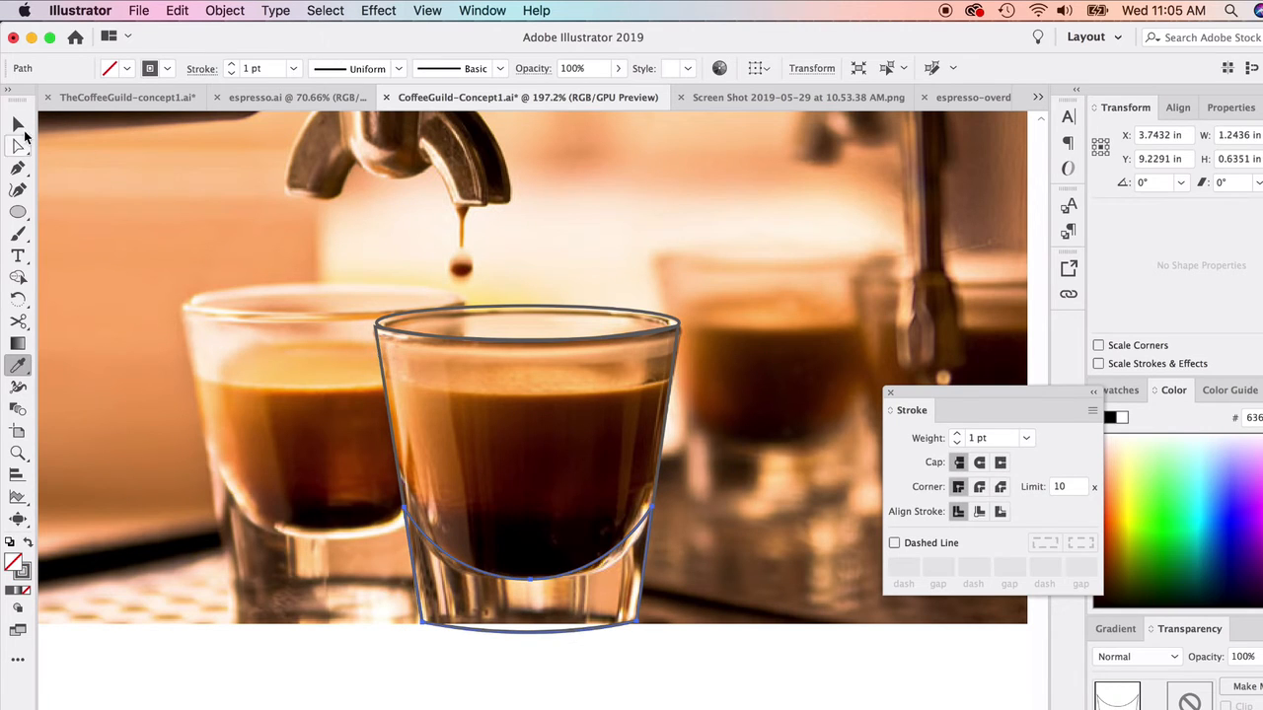
pyautogui.click(19, 125)
pyautogui.click(540, 650)
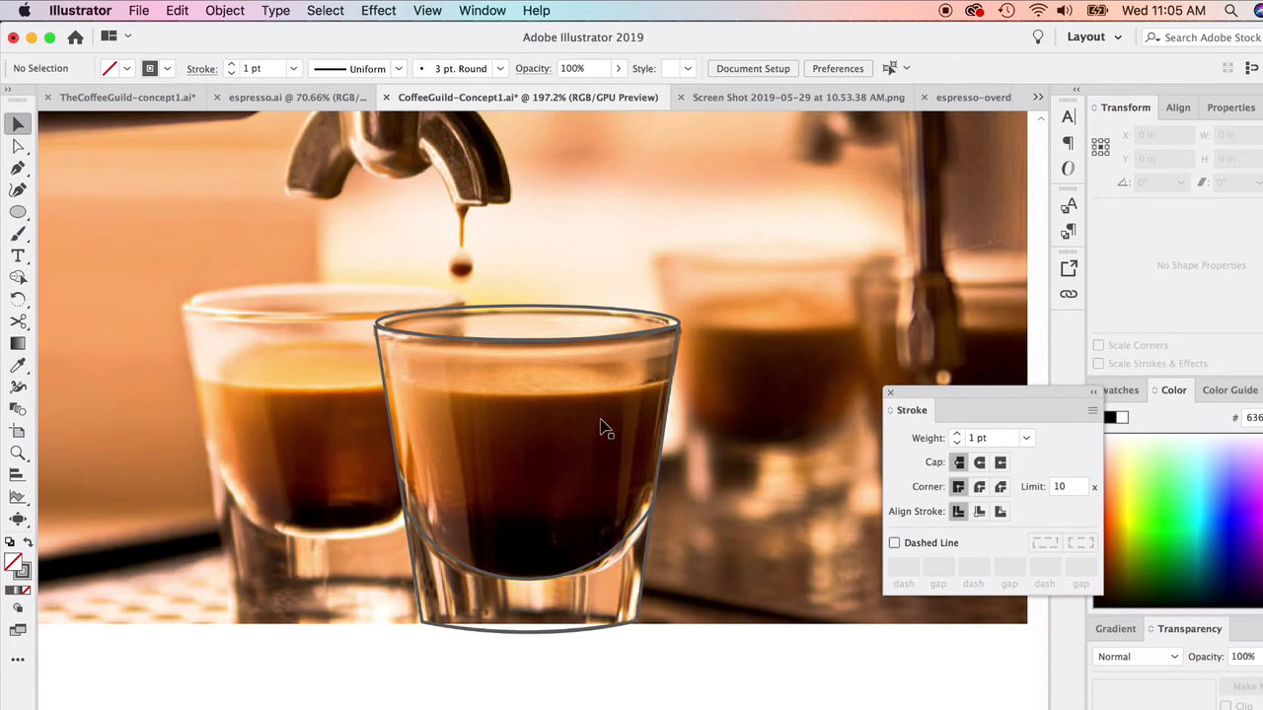
# Trace the coffee as a closed shape with a straight edge across its surface, following the glass sides and rounded bottom.
pyautogui.click(17, 169)
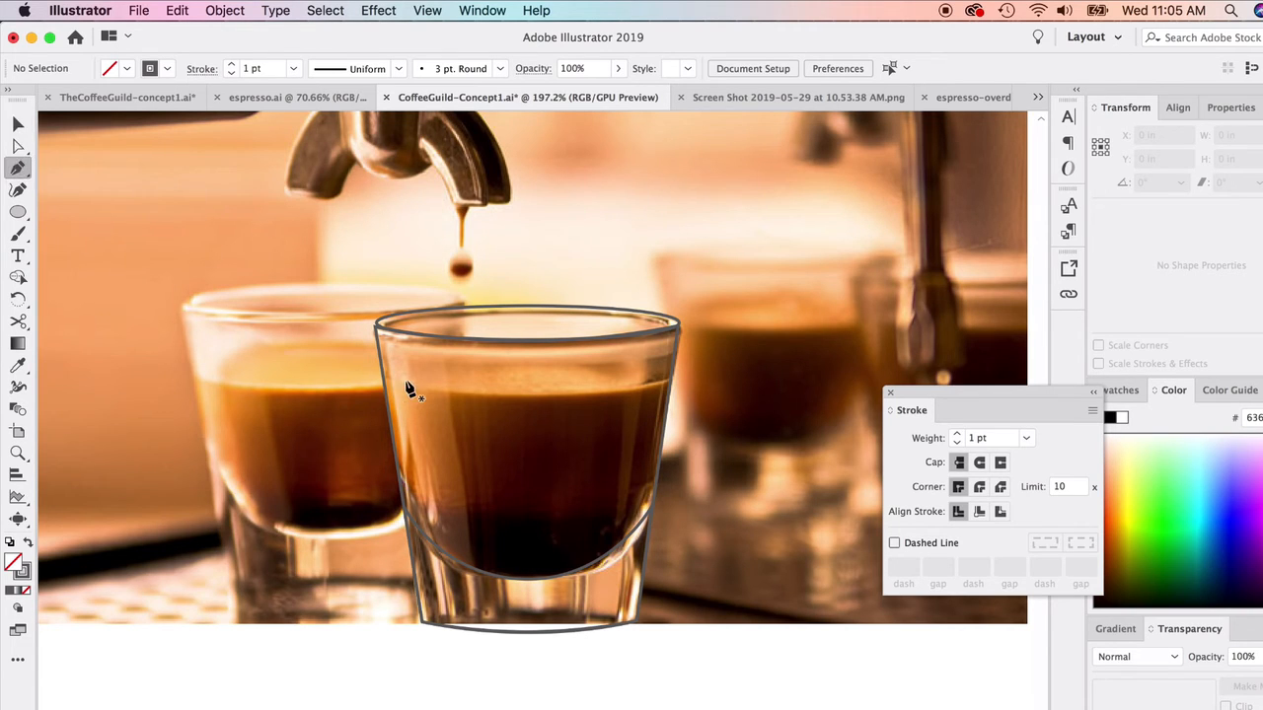
pyautogui.click(383, 382)
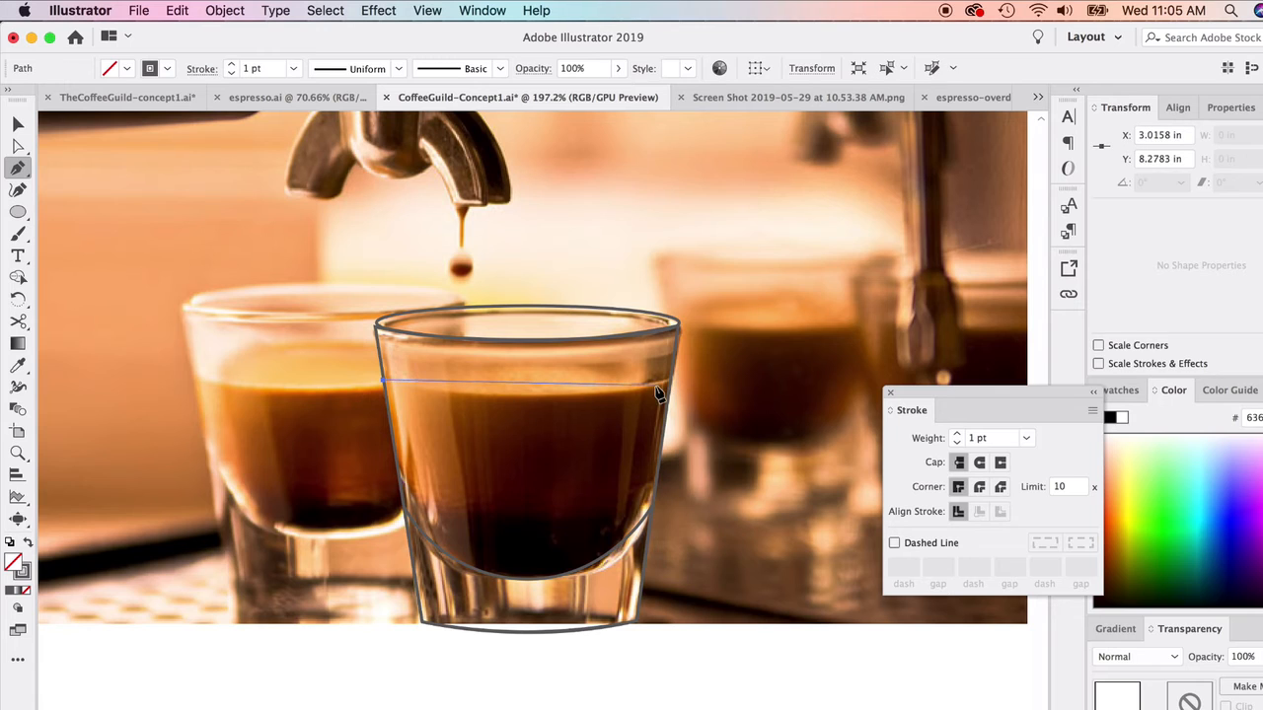
pyautogui.moveTo(669, 380); pyautogui.dragTo(757, 350)
pyautogui.press('super+z')
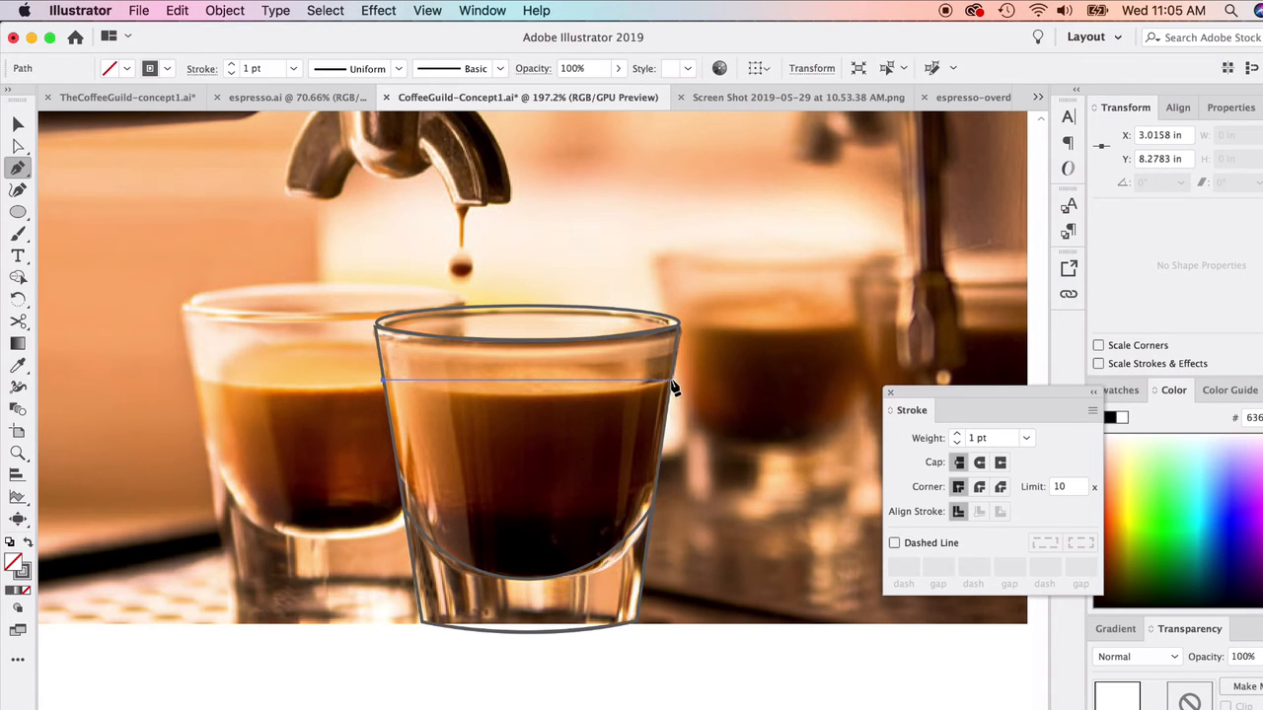
pyautogui.click(670, 380)
pyautogui.click(650, 509)
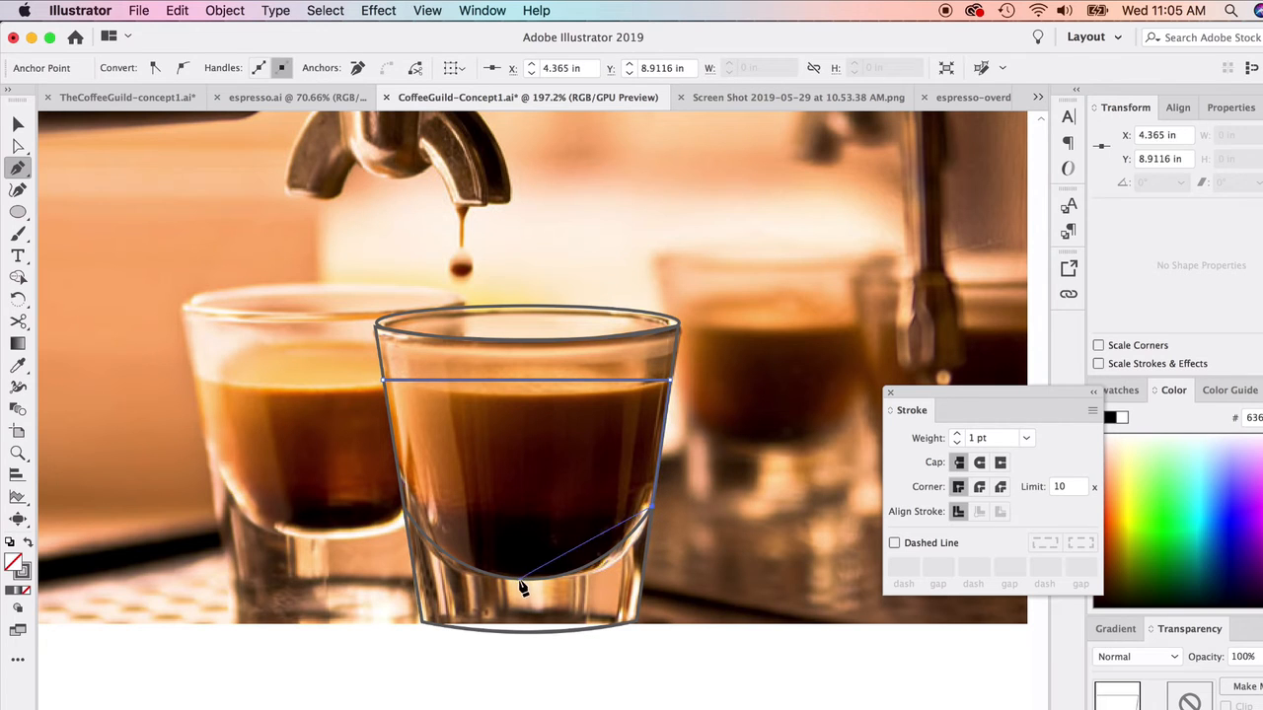
pyautogui.moveTo(523, 586); pyautogui.dragTo(439, 572)
pyautogui.moveTo(404, 508); pyautogui.dragTo(349, 425)
pyautogui.click(405, 508)
# Bend the coffee shape's upper edge slightly downward at its midpoint with the Curvature Tool, and deselect the shape.
pyautogui.click(18, 189)
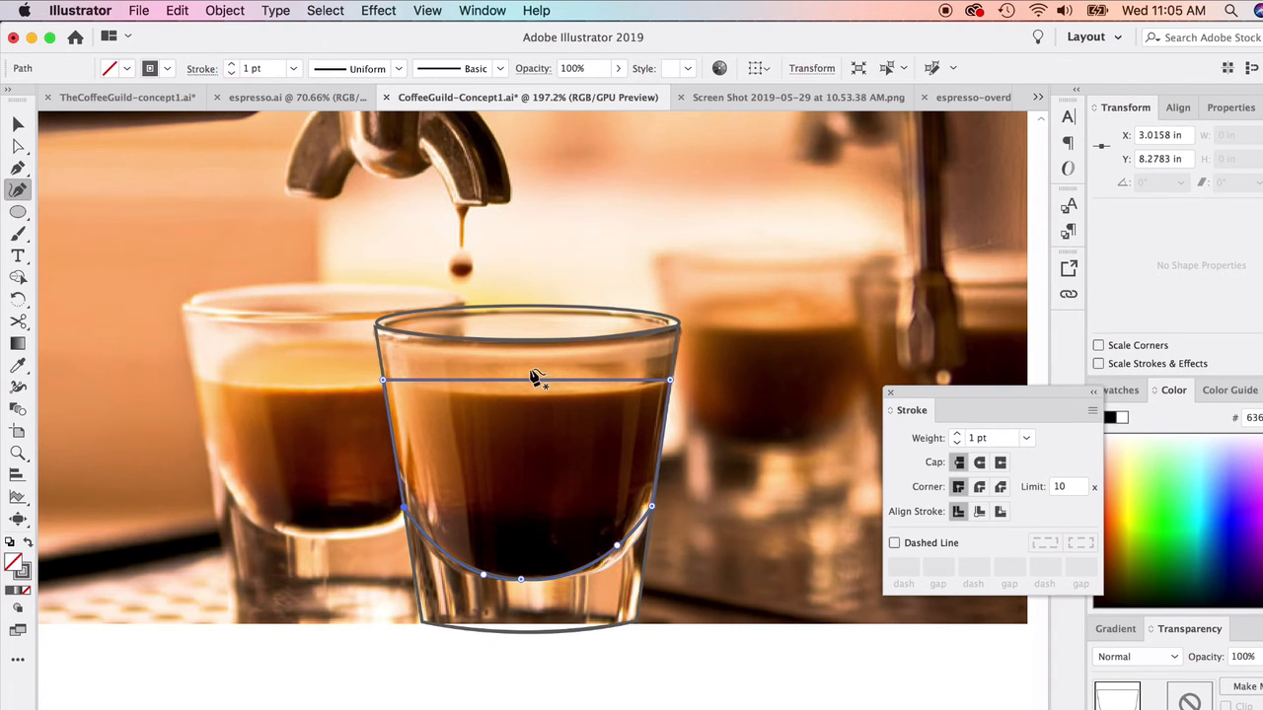
pyautogui.moveTo(537, 386); pyautogui.dragTo(531, 394)
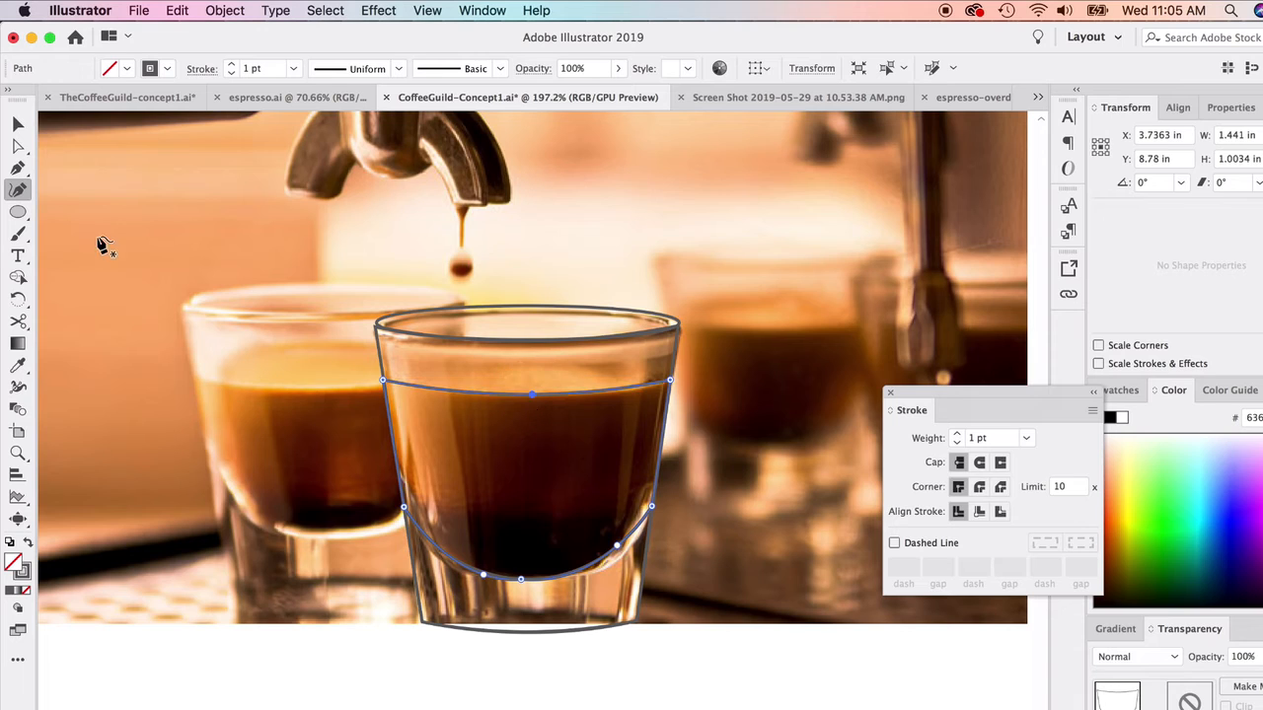
pyautogui.click(16, 128)
pyautogui.click(178, 169)
pyautogui.click(270, 693)
pyautogui.click(17, 189)
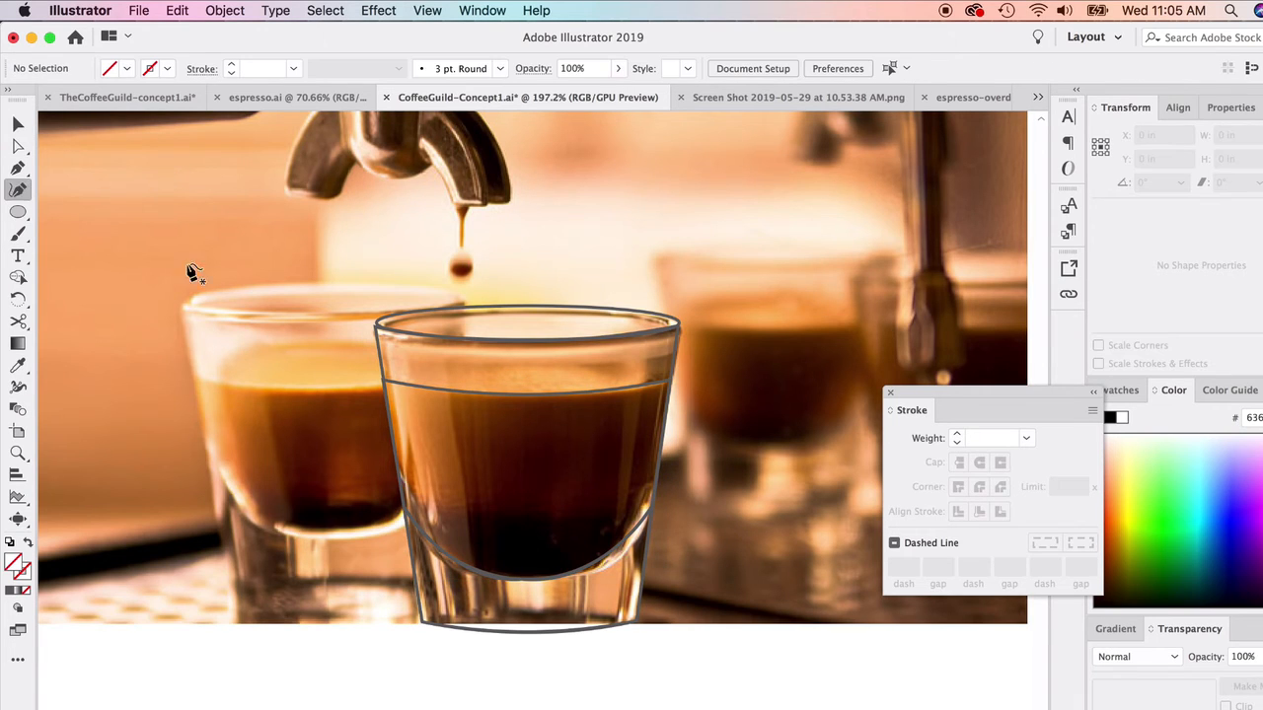
pyautogui.click(402, 483)
pyautogui.press('v')
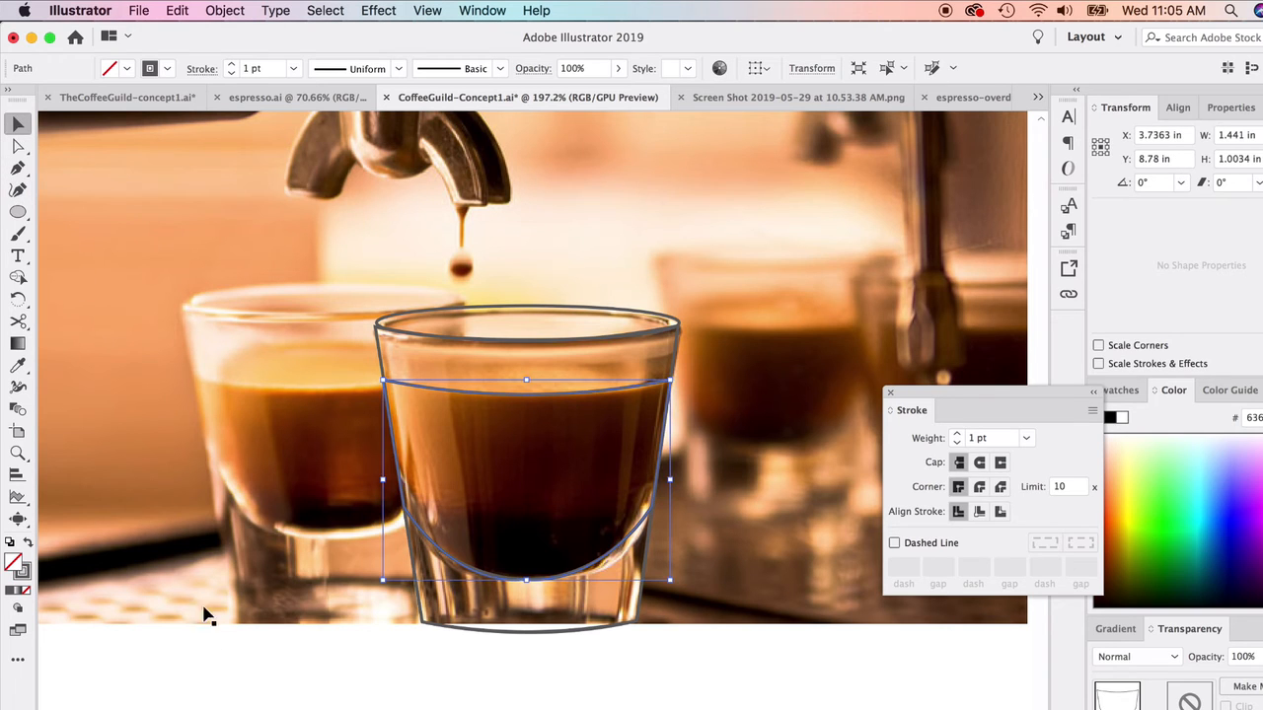
pyautogui.click(262, 691)
# Start a shape for the lower coffee layer with a straight edge across the glass and a short segment down its right side.
pyautogui.click(18, 168)
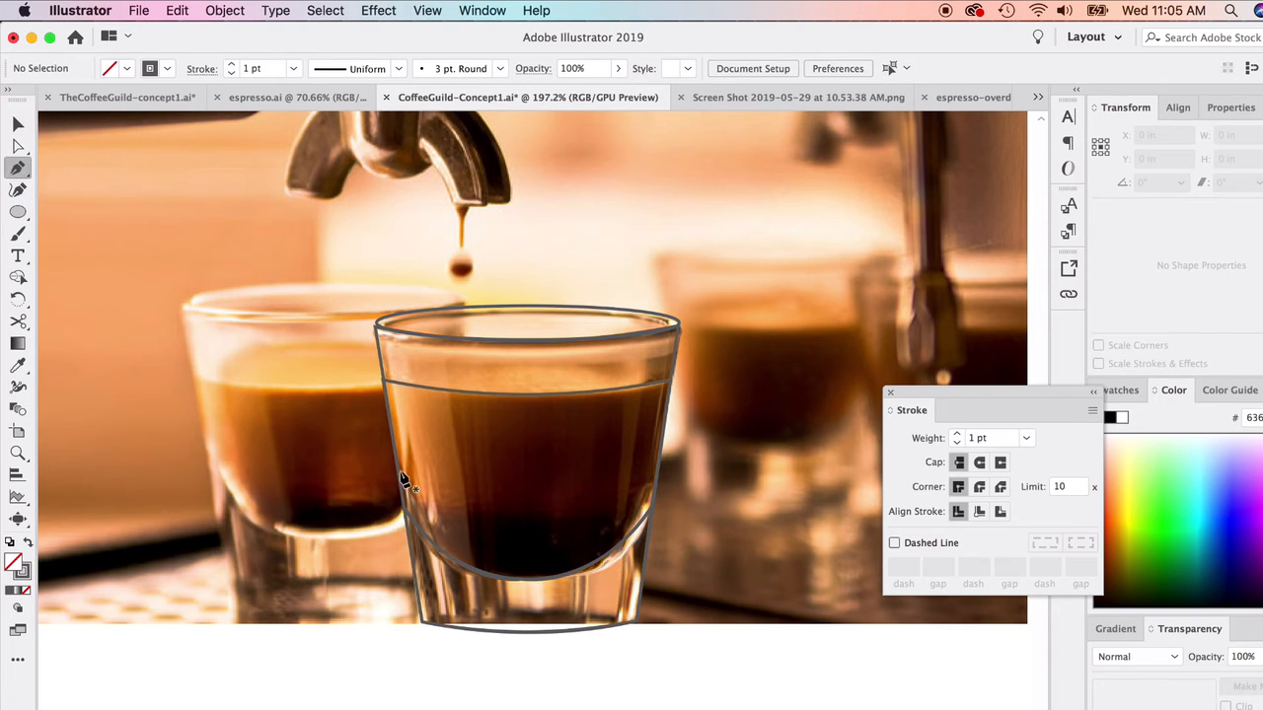
pyautogui.click(400, 476)
pyautogui.click(656, 473)
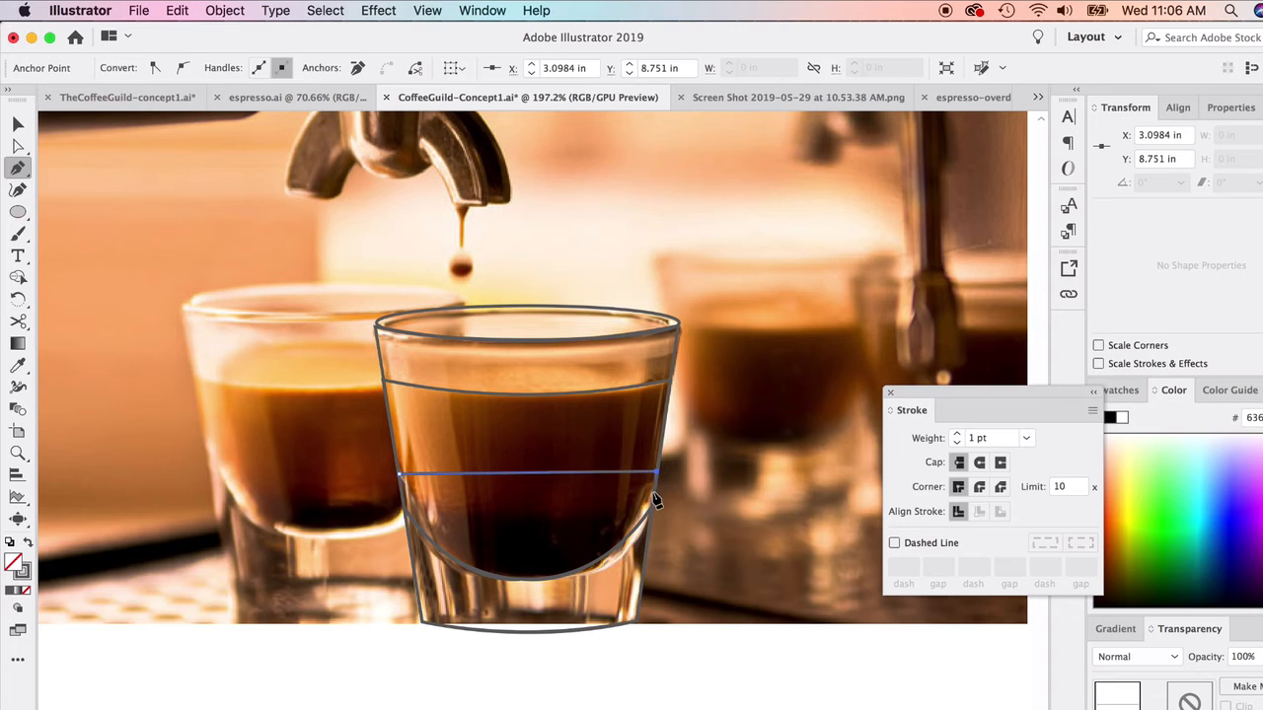
pyautogui.click(651, 506)
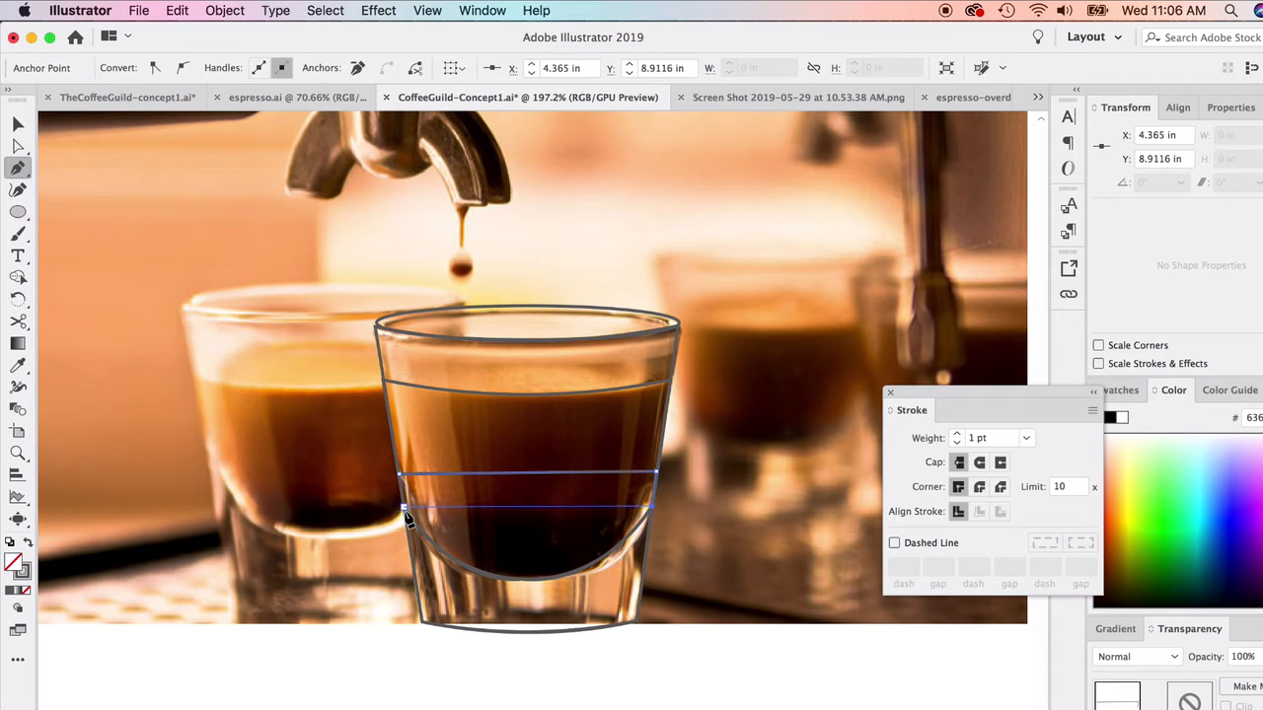
# Bend the lower layer's upper edge downward with the Curvature Tool and move its bottom anchors onto the coffee's rounded bottom.
pyautogui.click(18, 191)
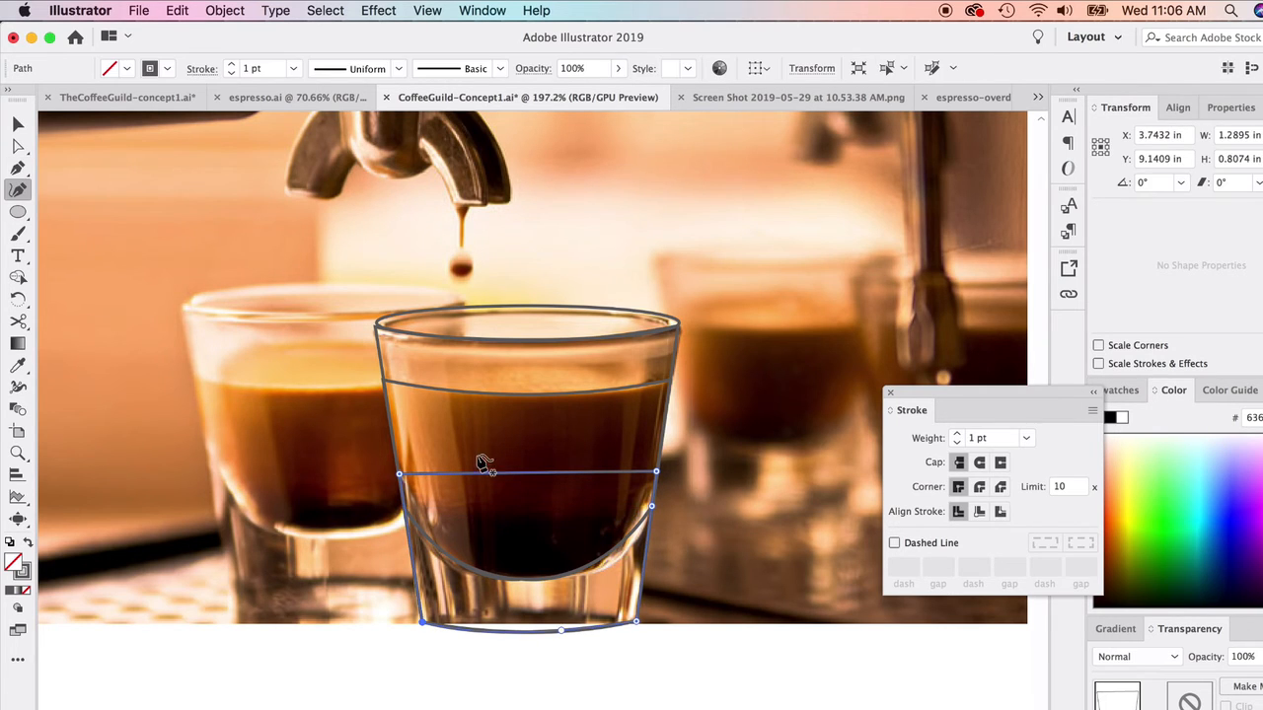
pyautogui.moveTo(529, 473); pyautogui.dragTo(525, 507)
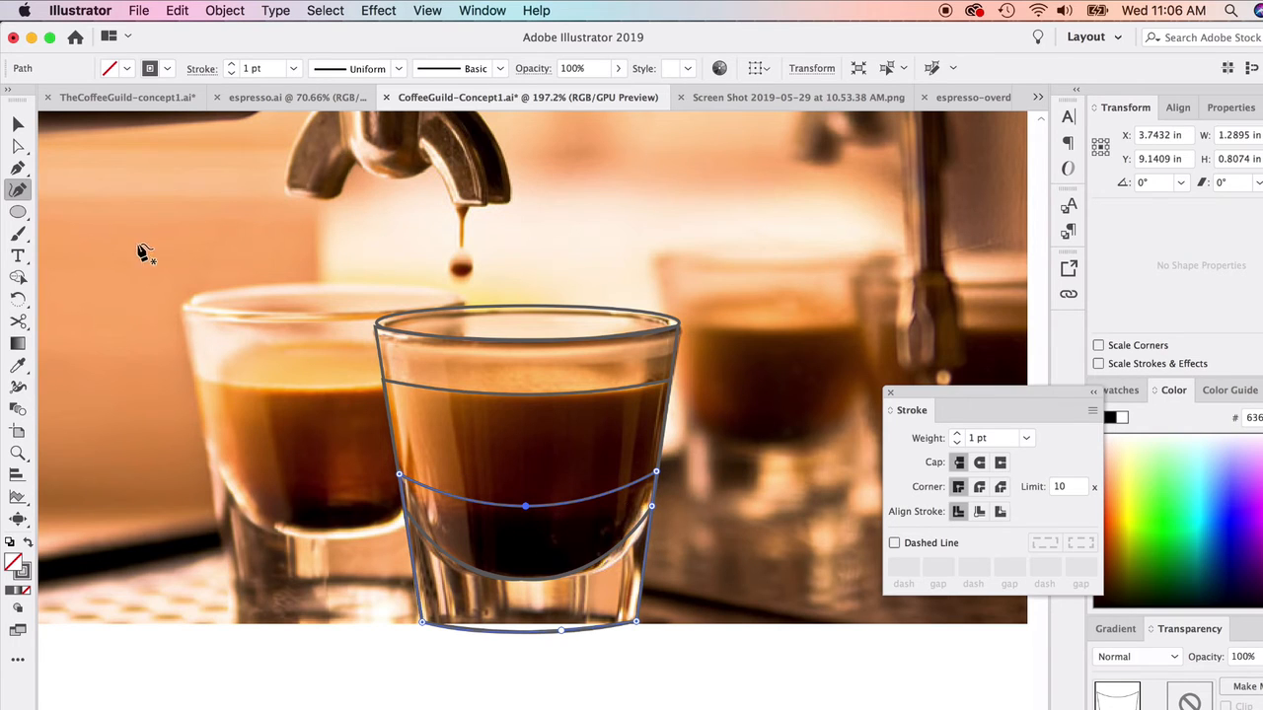
pyautogui.moveTo(424, 626); pyautogui.dragTo(404, 507)
pyautogui.moveTo(560, 631); pyautogui.dragTo(530, 581)
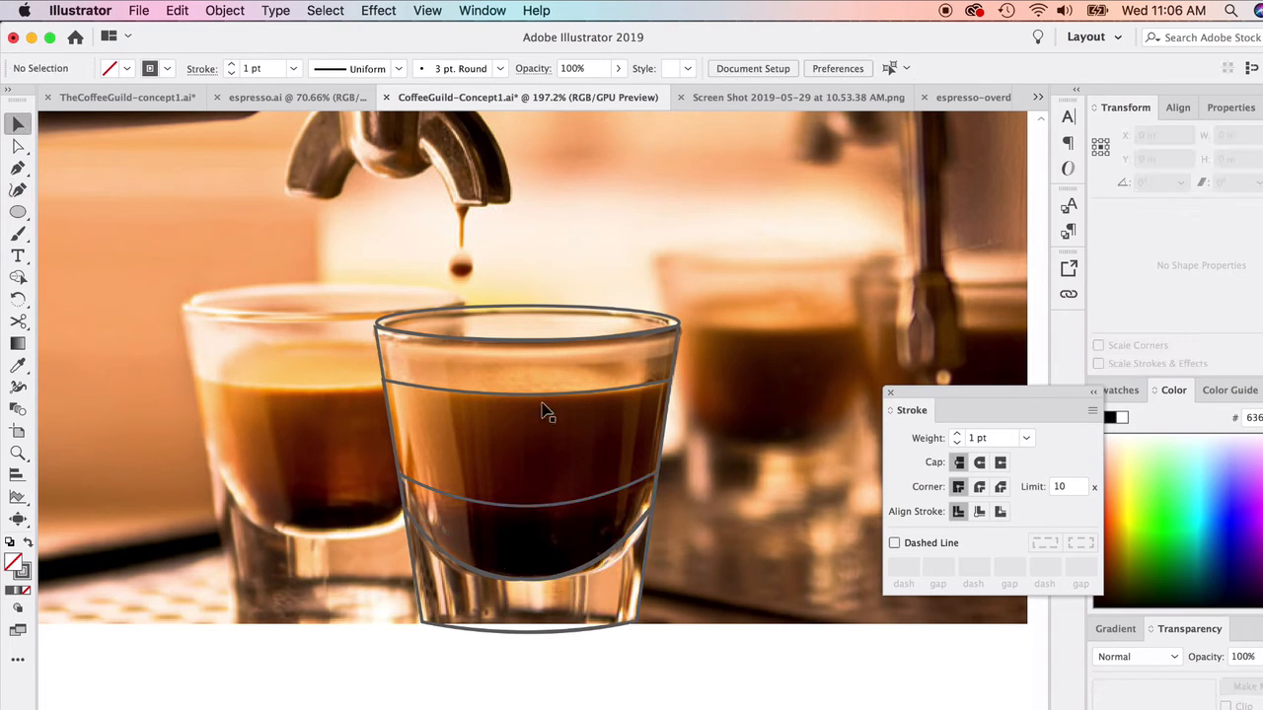
# Lower the espresso photo's opacity to 58% and deselect it.
pyautogui.click(247, 465)
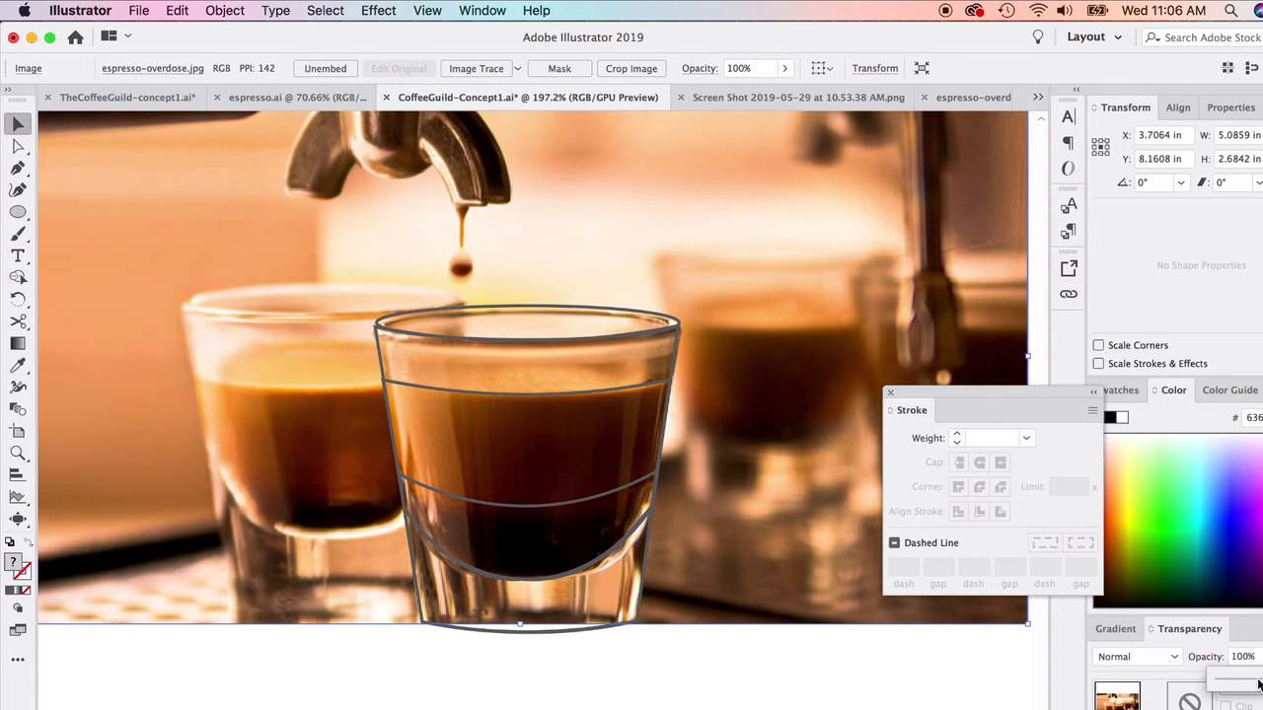
pyautogui.moveTo(1259, 685); pyautogui.dragTo(1259, 683)
pyautogui.click(775, 703)
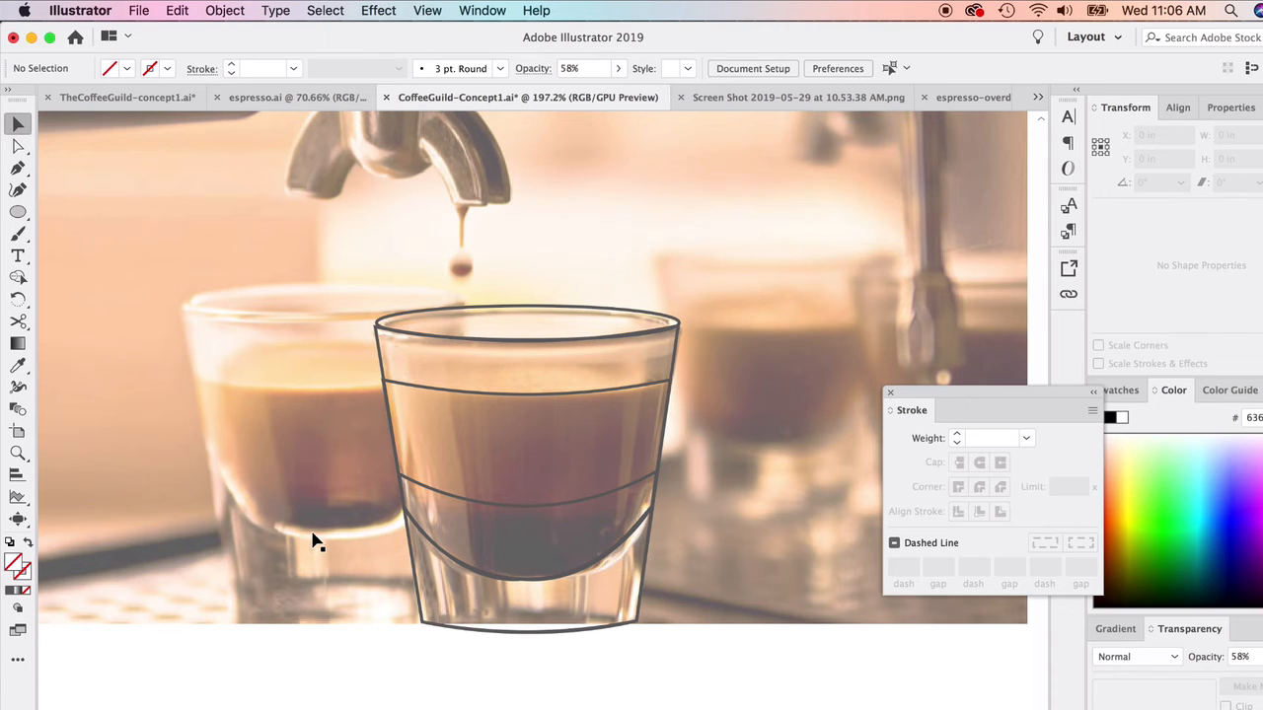
# Draw a closed slanted highlight strip with the Pen tool from the rim to the base near the glass's left side, about 0.39 × 1.51 in overall.
pyautogui.press('p')
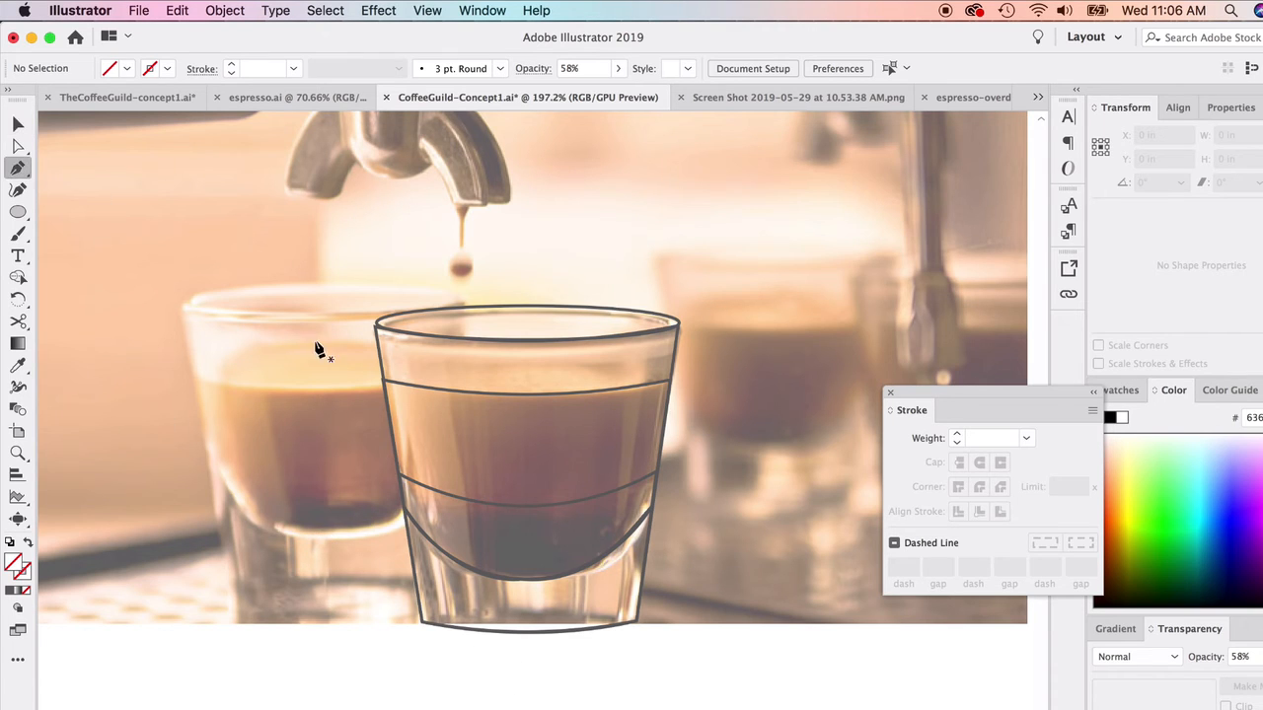
pyautogui.click(407, 332)
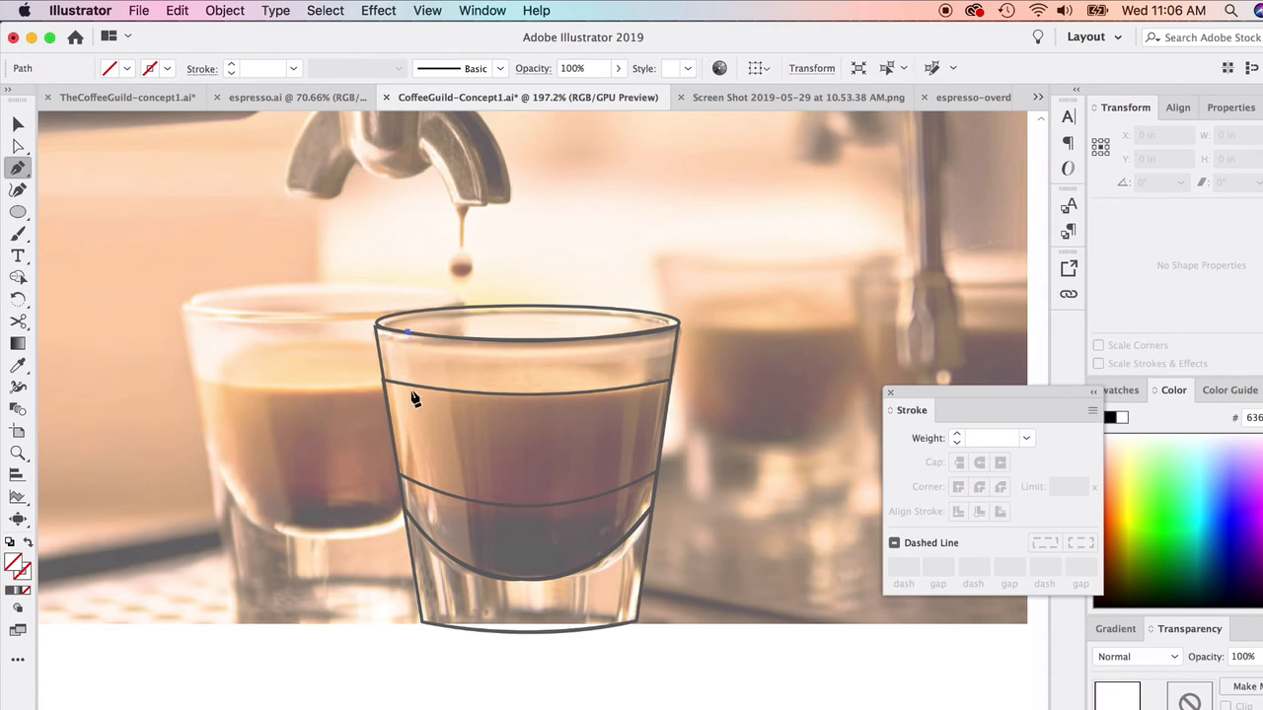
pyautogui.click(459, 629)
pyautogui.click(485, 632)
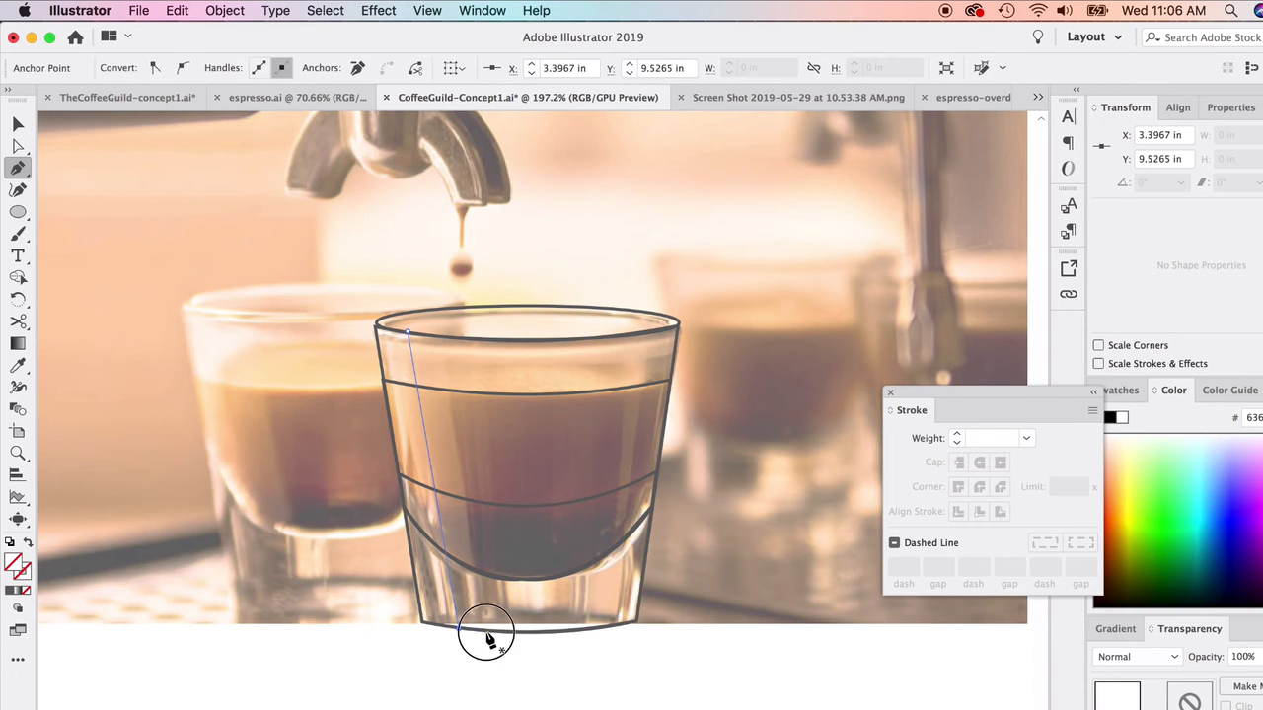
pyautogui.click(434, 336)
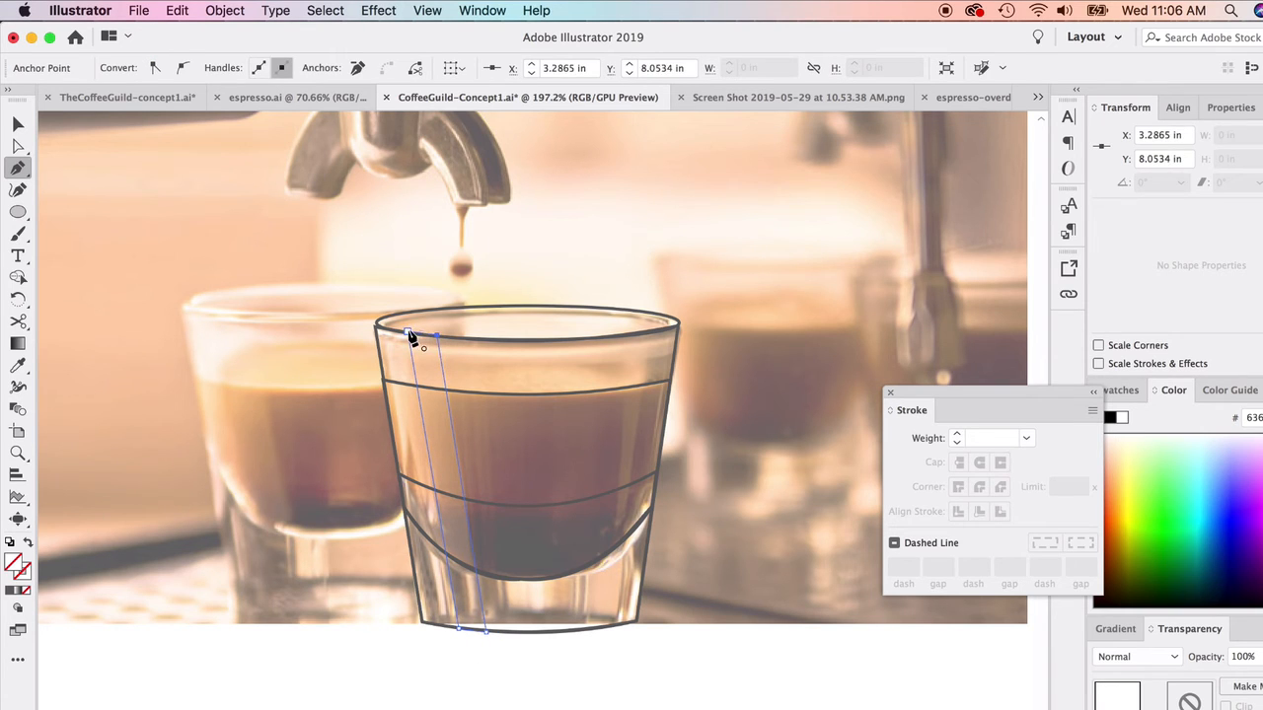
pyautogui.click(409, 332)
# Copy the traced glass's stroke style onto the highlight strip with the Eyedropper and deselect the strip.
pyautogui.click(18, 365)
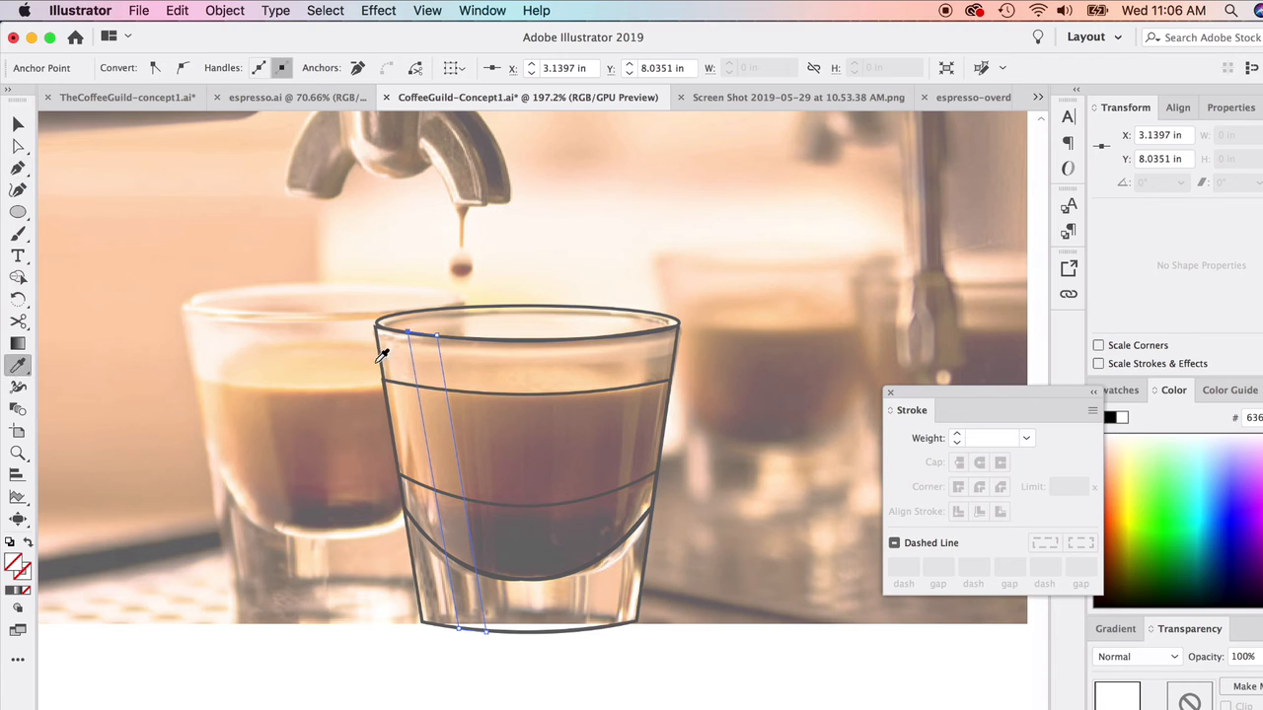
pyautogui.click(412, 375)
pyautogui.press('v')
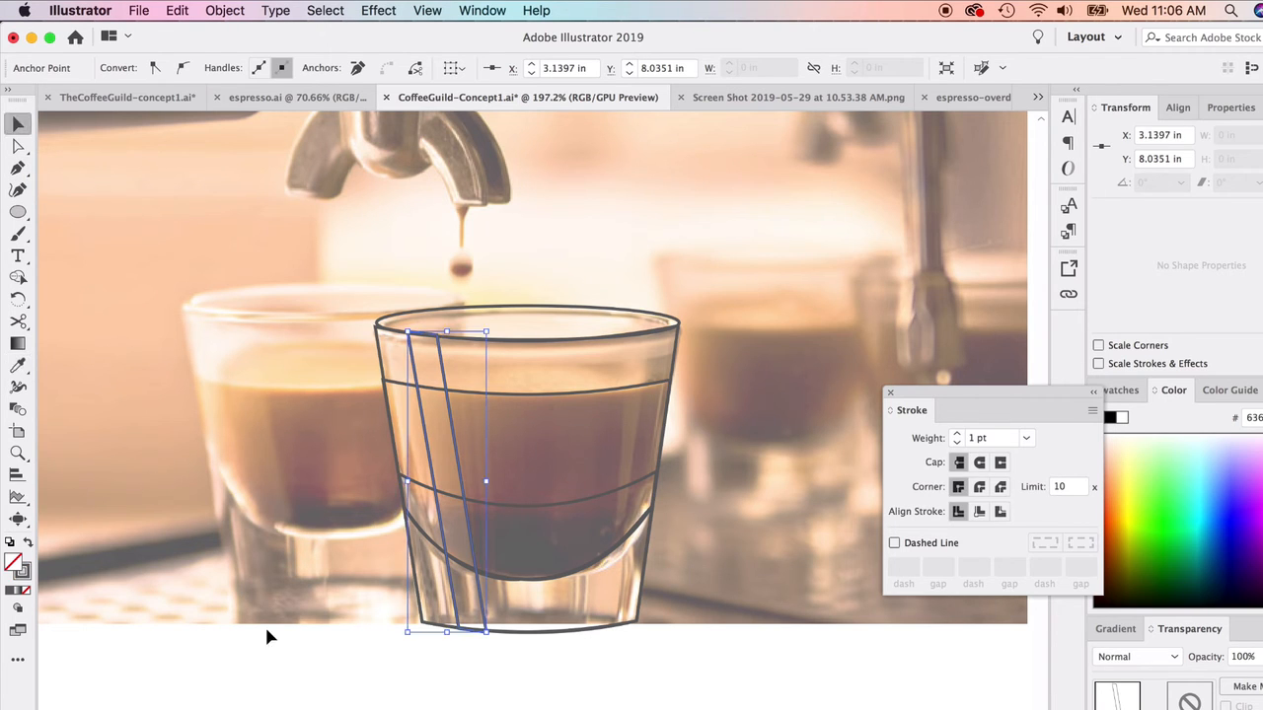
pyautogui.click(201, 566)
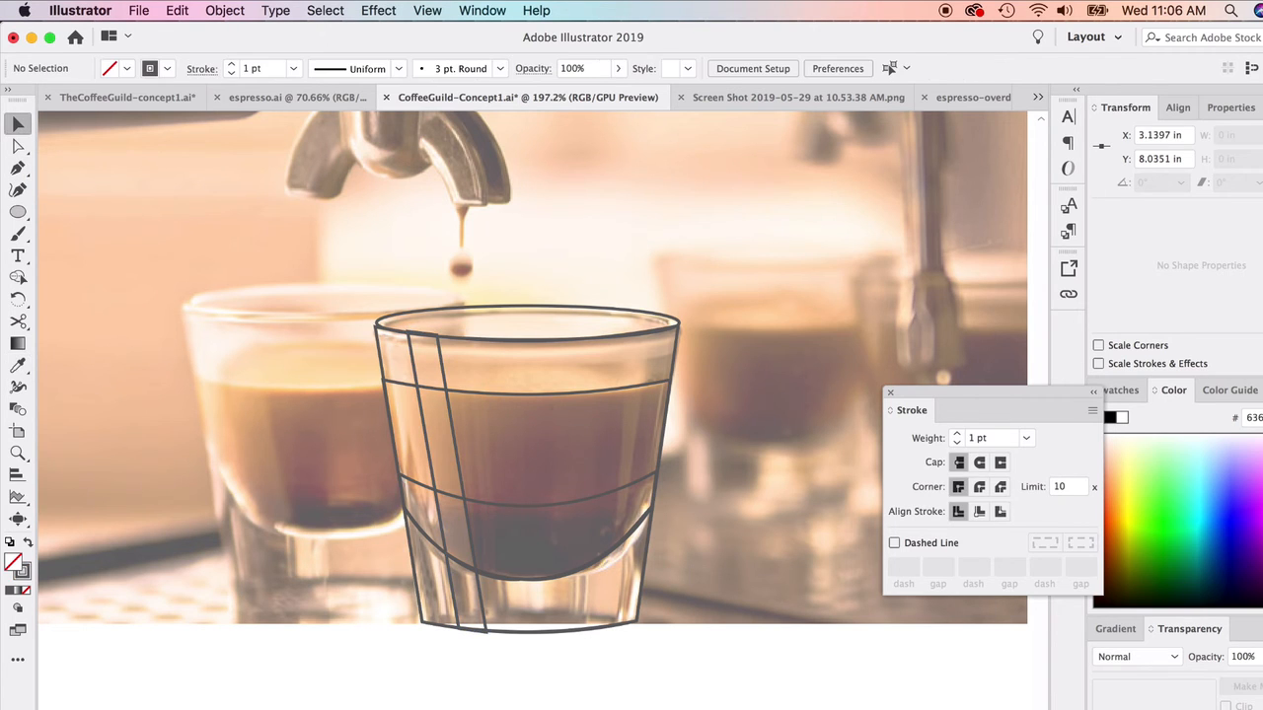
# Delete the espresso photo from behind the traced glass.
pyautogui.click(308, 537)
pyautogui.press('Delete')
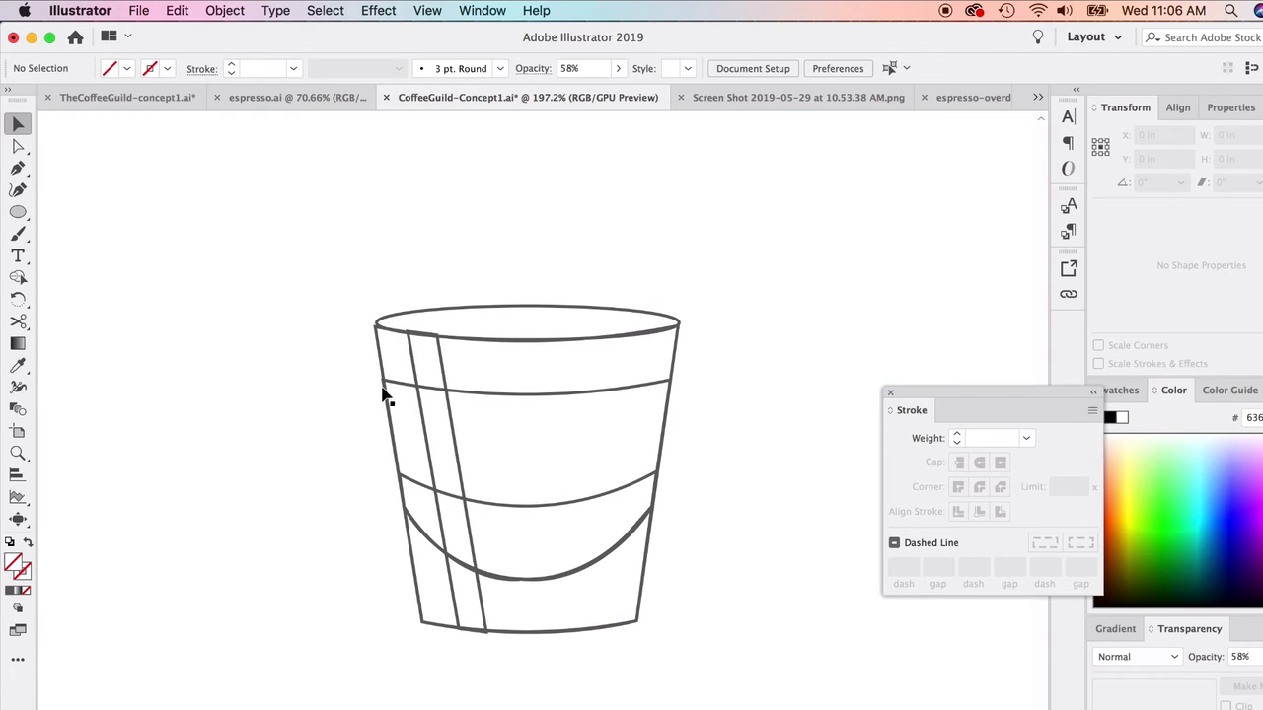
# Set the stroke weight of all the glass paths to 3 pt and deselect them.
pyautogui.moveTo(255, 262); pyautogui.dragTo(693, 620)
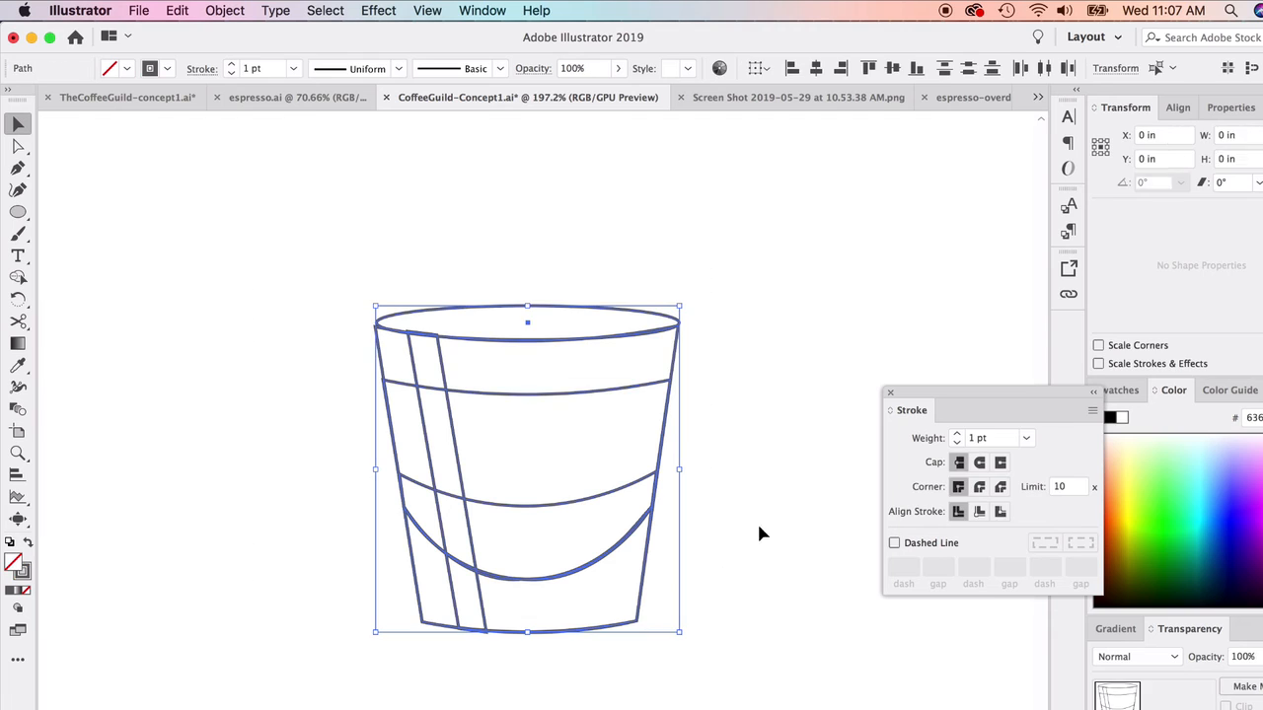
pyautogui.click(964, 436)
pyautogui.click(964, 436)
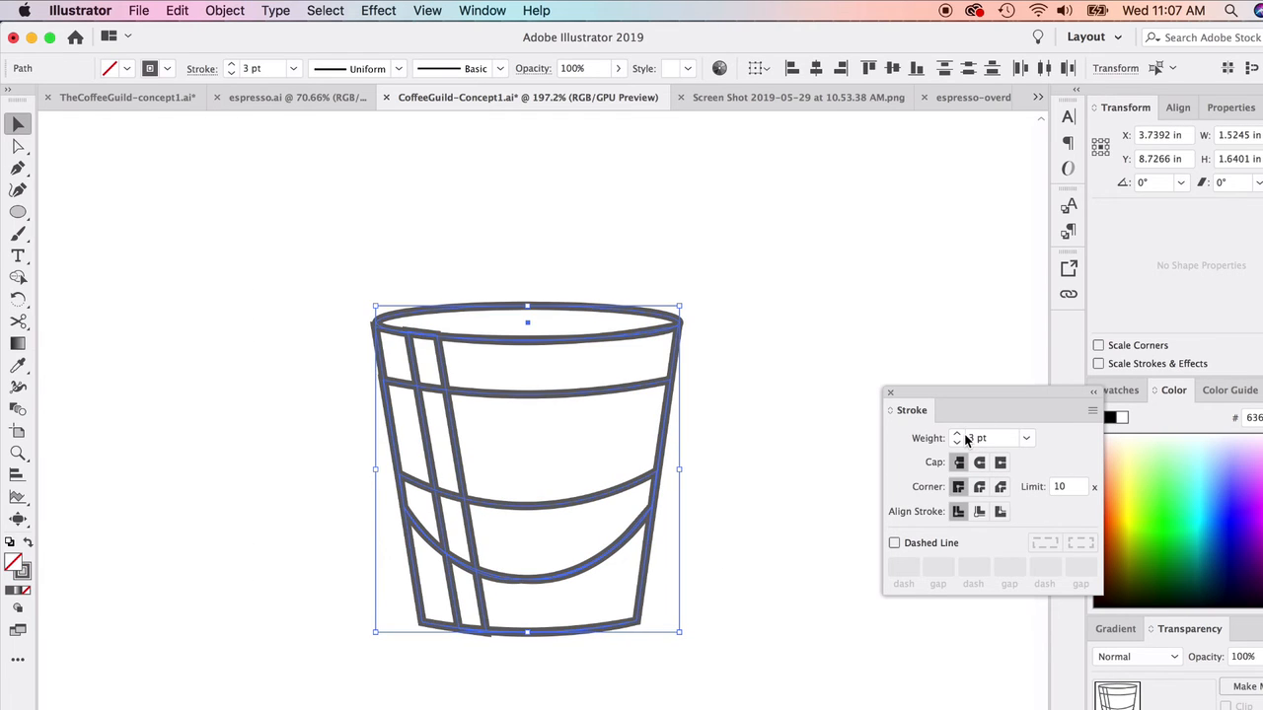
pyautogui.click(794, 348)
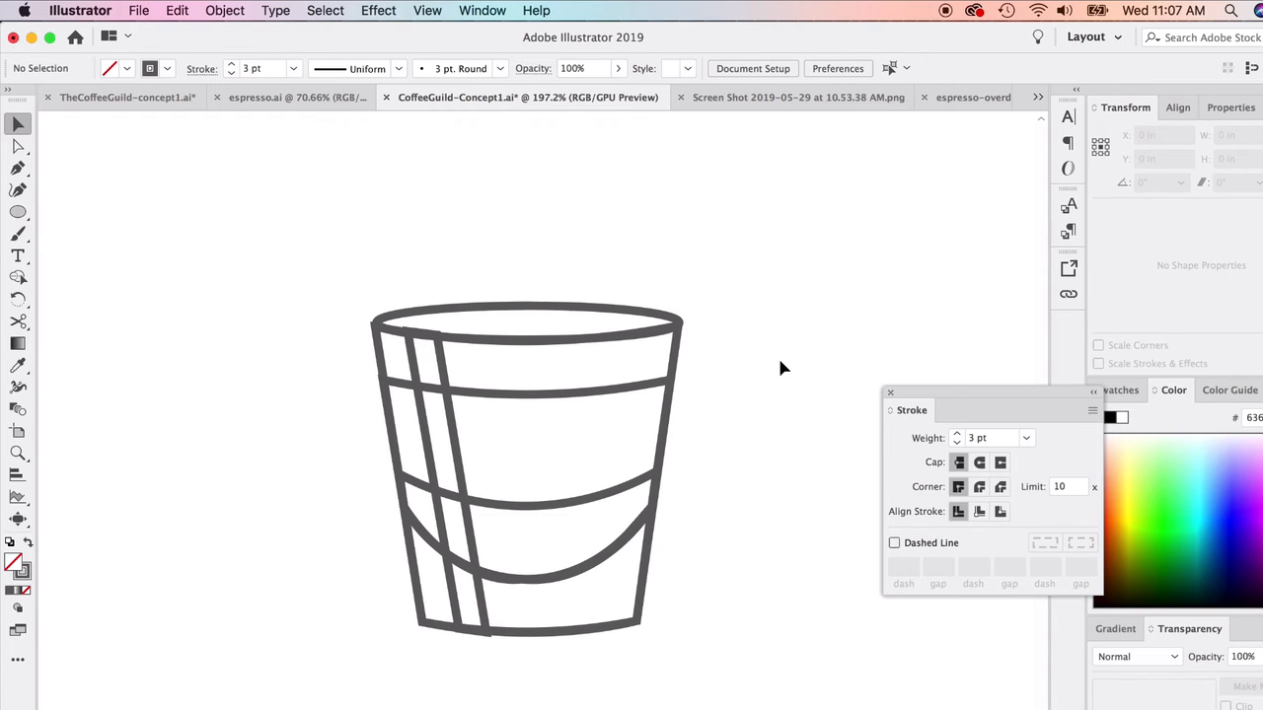
# Reduce the stroke weight of all the glass paths to 0.75 pt and deselect them.
pyautogui.click(470, 371)
pyautogui.click(958, 434)
pyautogui.click(962, 445)
pyautogui.click(962, 445)
pyautogui.click(962, 445)
pyautogui.click(962, 445)
pyautogui.click(772, 381)
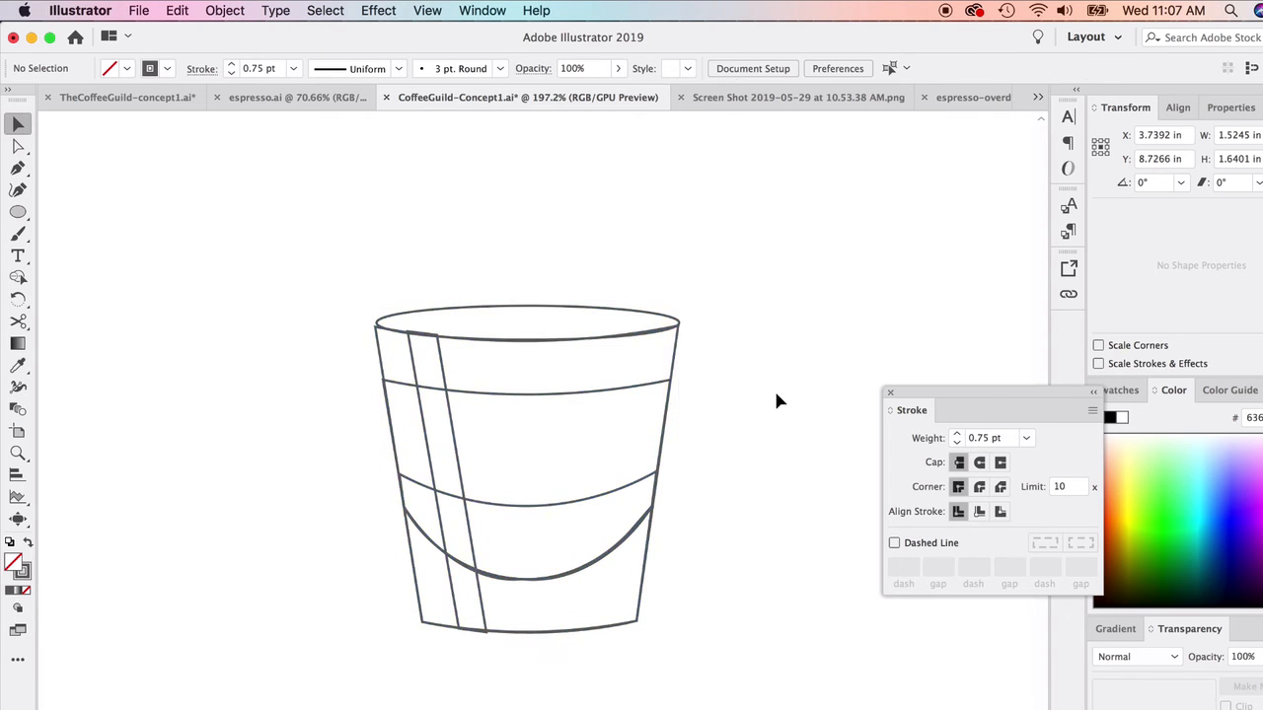
# Select every path of the glass on the artboard, set the stroke weight to 4 pt, and deselect.
pyautogui.scroll(-5, 772, 396)
pyautogui.scroll(-6, 679, 409)
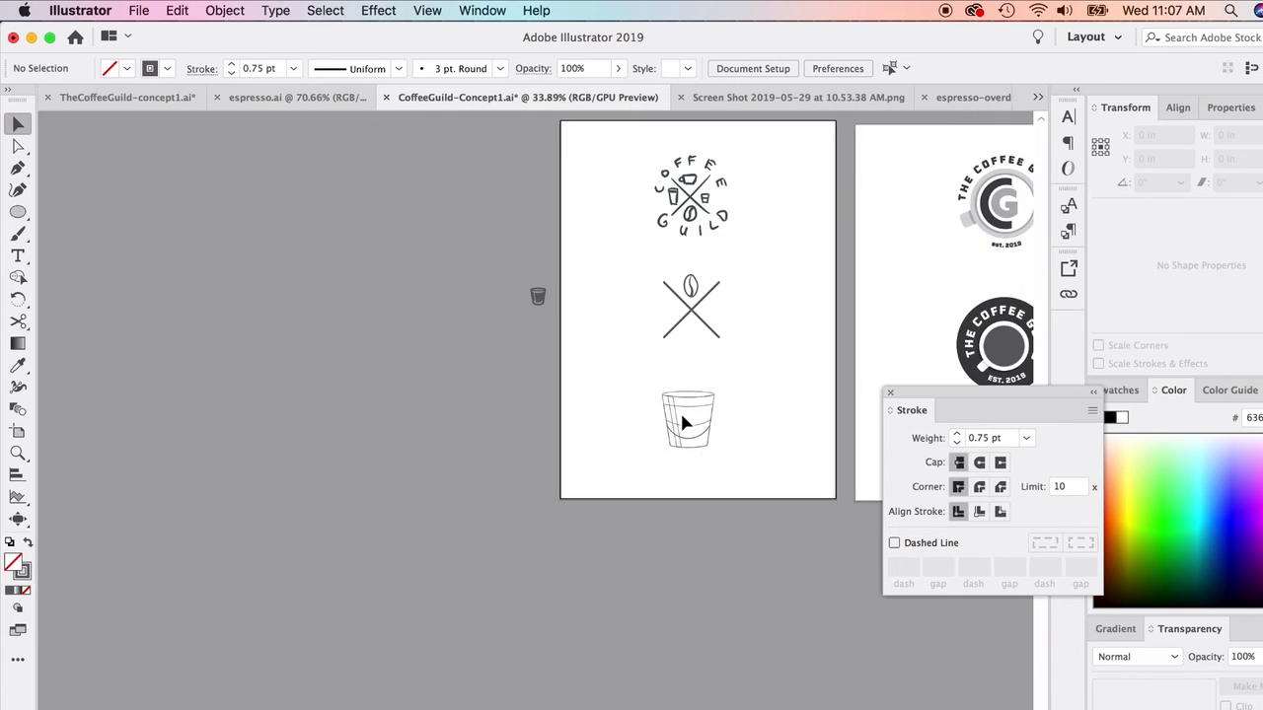
pyautogui.scroll(5, 691, 424)
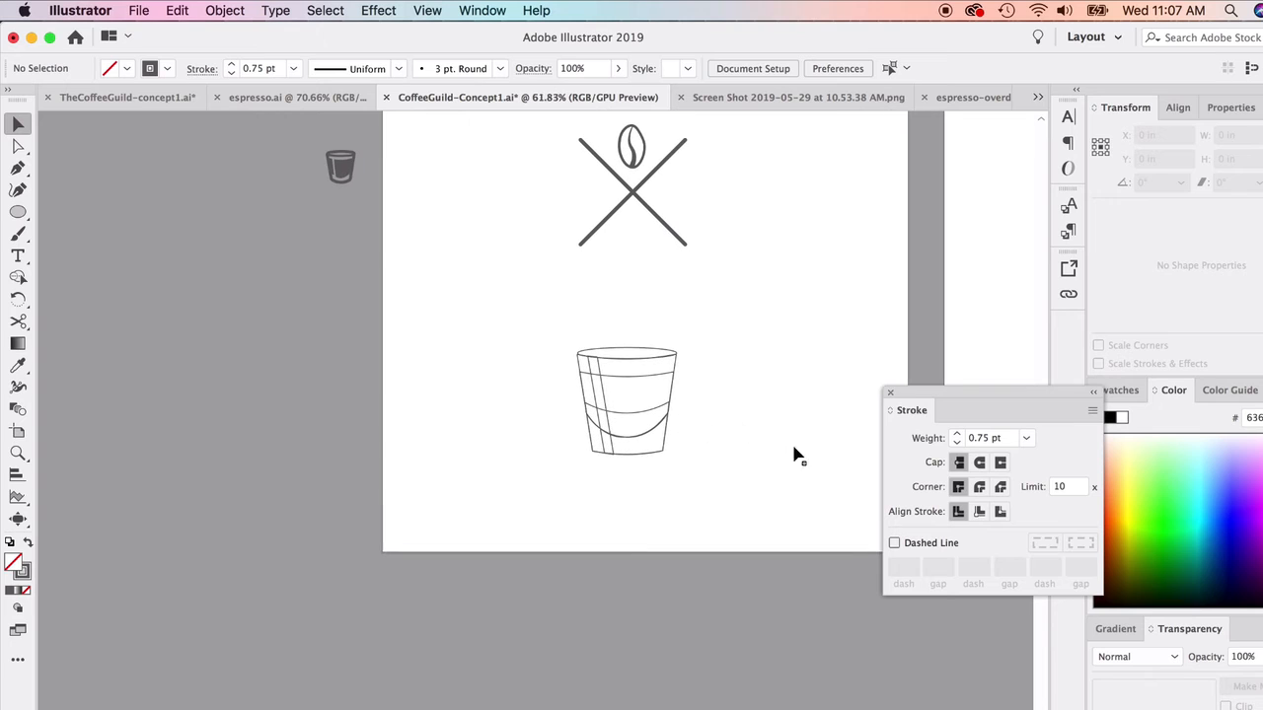
pyautogui.moveTo(566, 336); pyautogui.dragTo(779, 489)
pyautogui.click(956, 434)
pyautogui.click(956, 434)
pyautogui.click(957, 434)
pyautogui.click(956, 435)
pyautogui.click(769, 355)
# Turn the lower coffee layer into a solid dark gray shape by swapping its stroke and fill colors, and deselect it.
pyautogui.scroll(2, 748, 372)
pyautogui.scroll(1, 747, 365)
pyautogui.hscroll(-2, 641, 399)
pyautogui.hscroll(1, 581, 419)
pyautogui.hscroll(1, 582, 427)
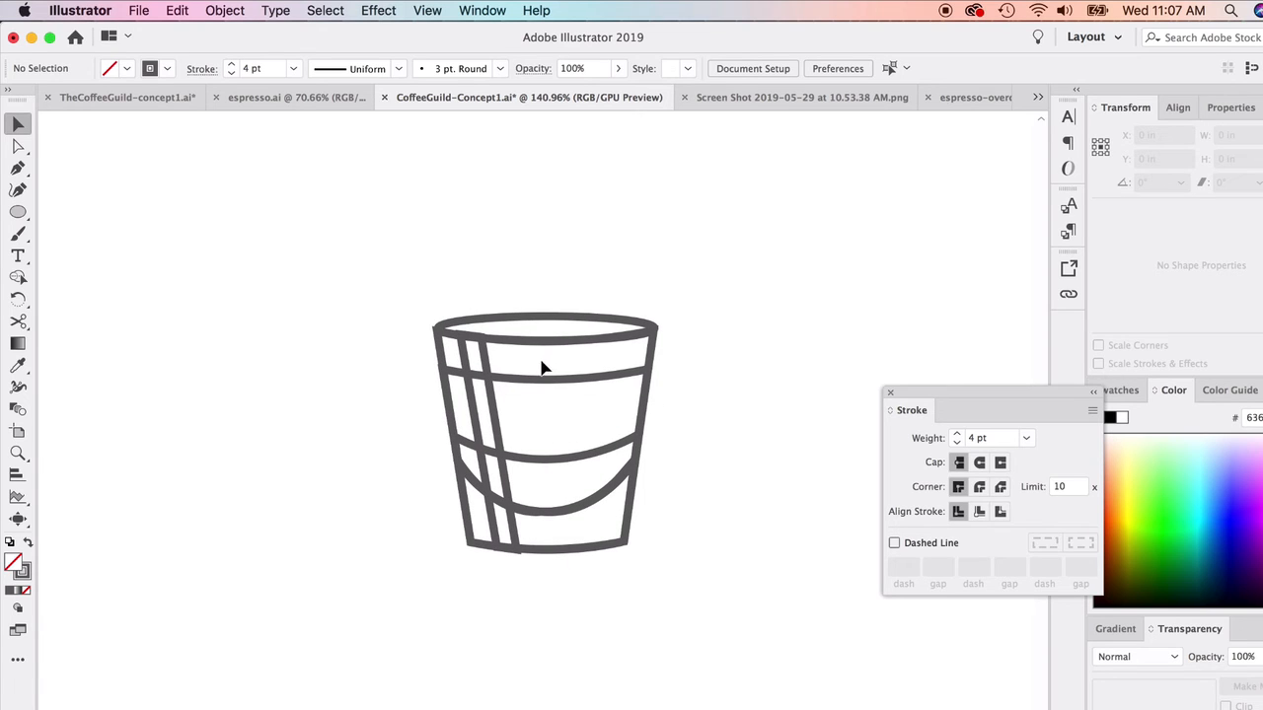
pyautogui.click(612, 493)
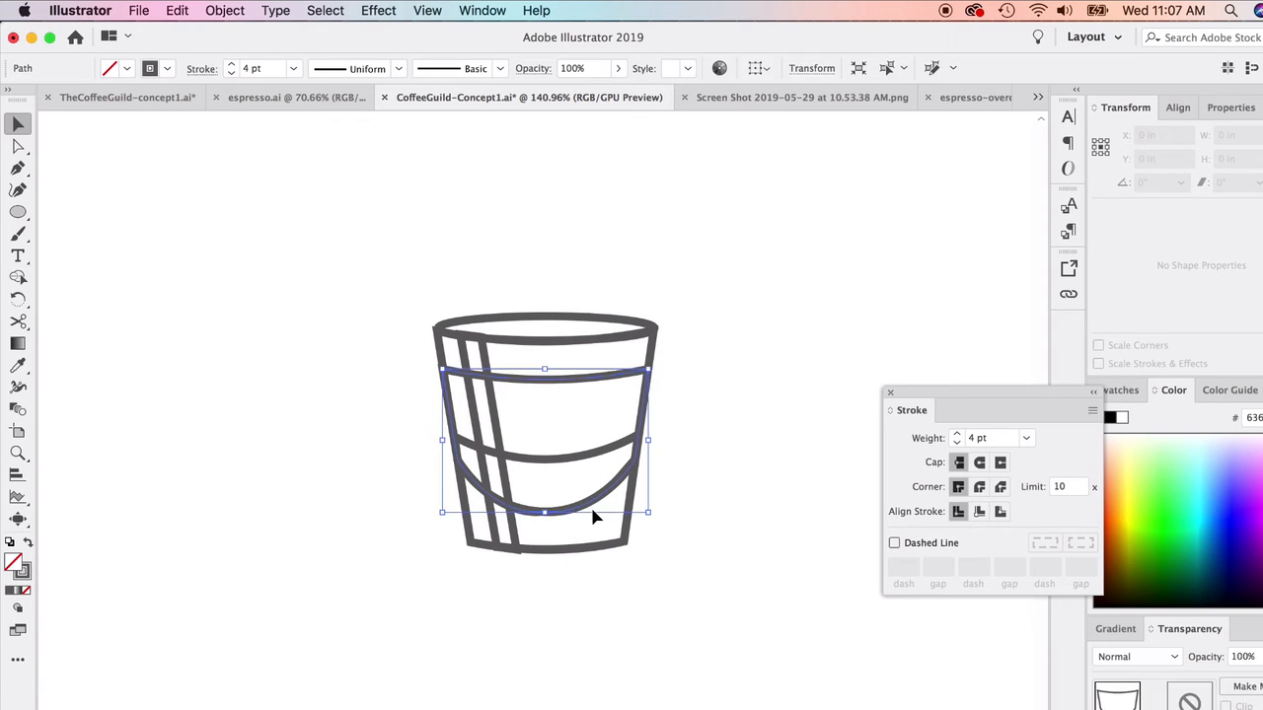
pyautogui.click(593, 550)
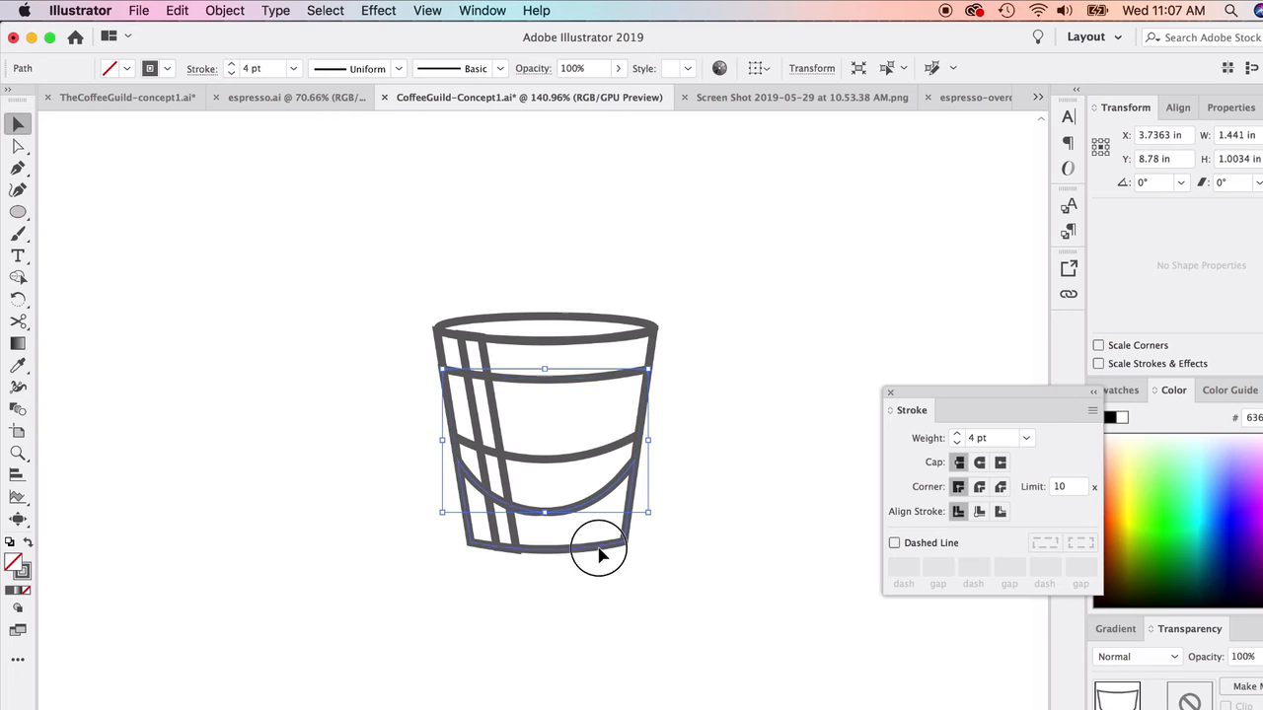
pyautogui.click(647, 371)
pyautogui.click(612, 452)
pyautogui.click(612, 448)
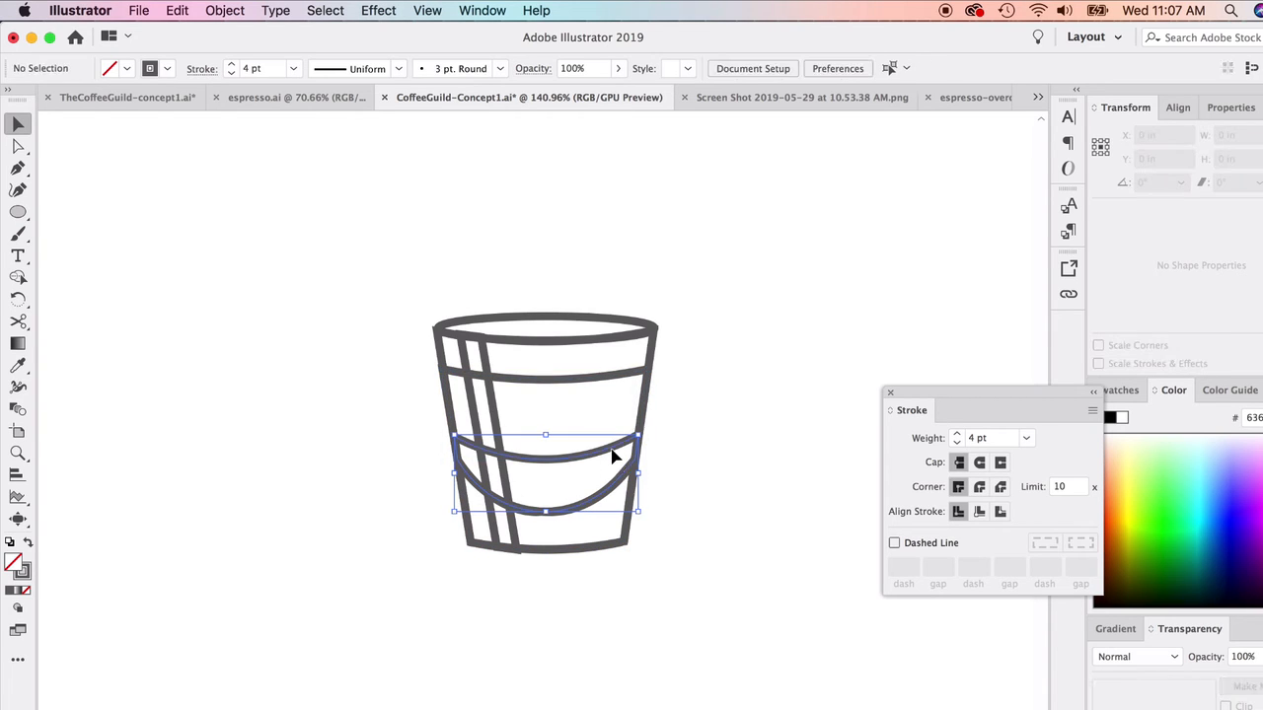
pyautogui.click(27, 546)
pyautogui.click(282, 530)
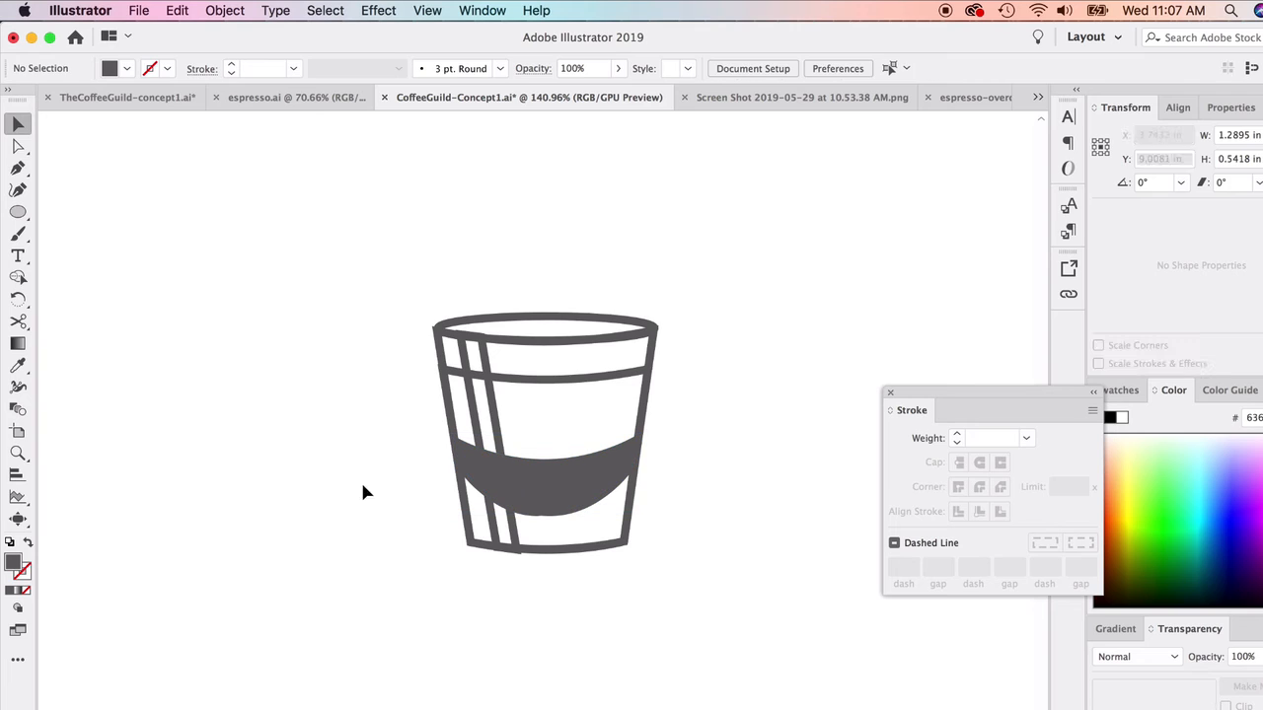
# Swap the full coffee shape's stroke to a fill and change that fill to a lighter gray.
pyautogui.click(555, 388)
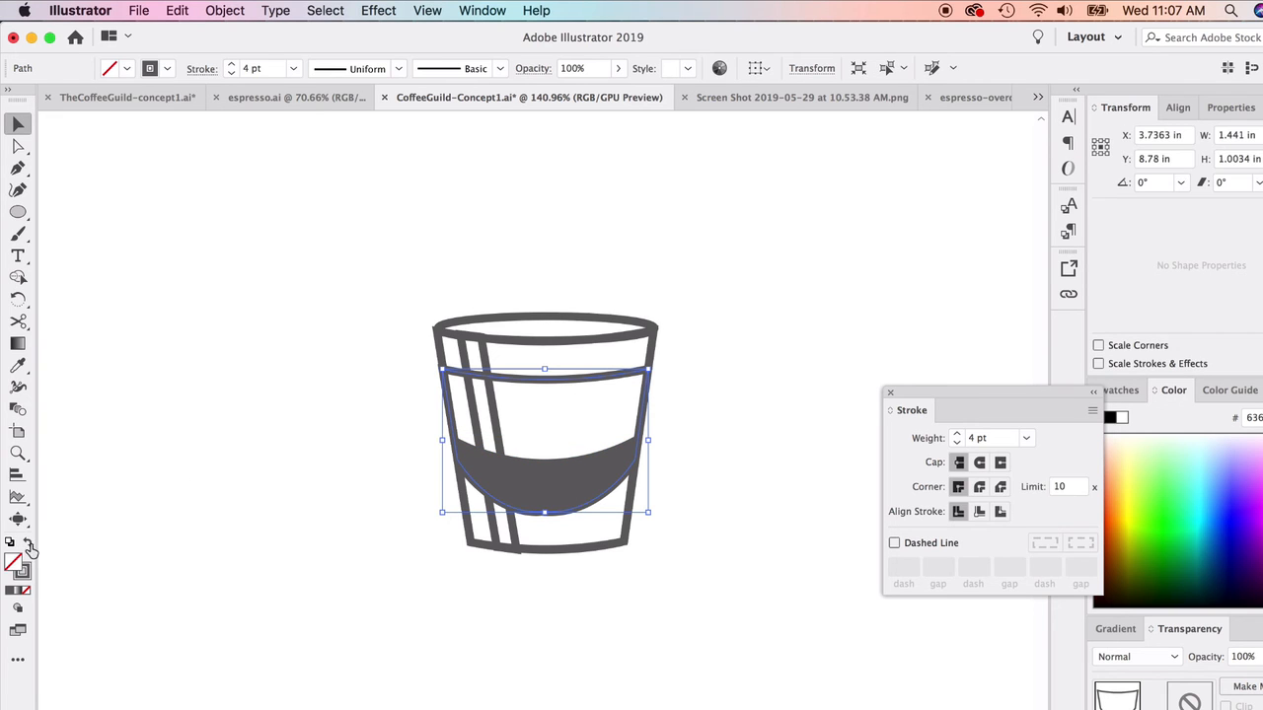
pyautogui.click(28, 546)
pyautogui.doubleClick(15, 565)
pyautogui.click(610, 546)
pyautogui.click(1024, 457)
pyautogui.click(723, 406)
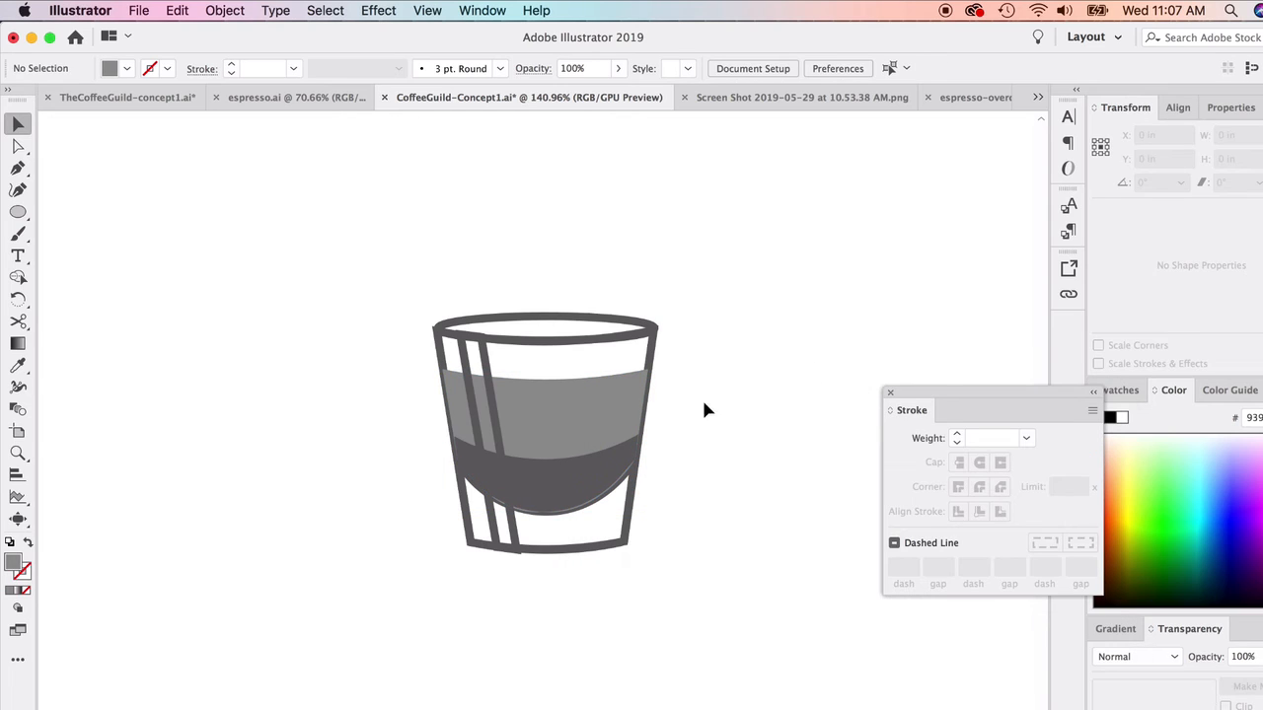
# Bring the glass outline and the rim ellipse to the front of the coffee layers.
pyautogui.moveTo(452, 338); pyautogui.dragTo(447, 340)
pyautogui.rightClick(447, 337)
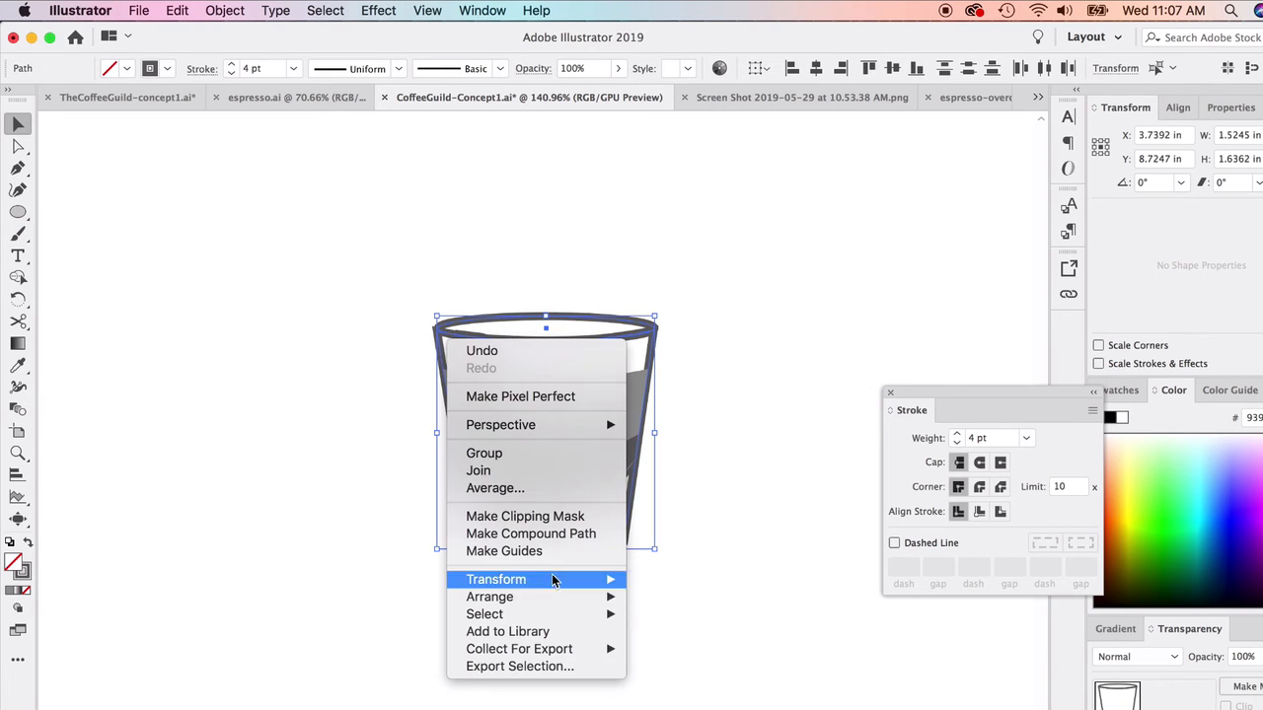
pyautogui.click(651, 596)
pyautogui.click(390, 357)
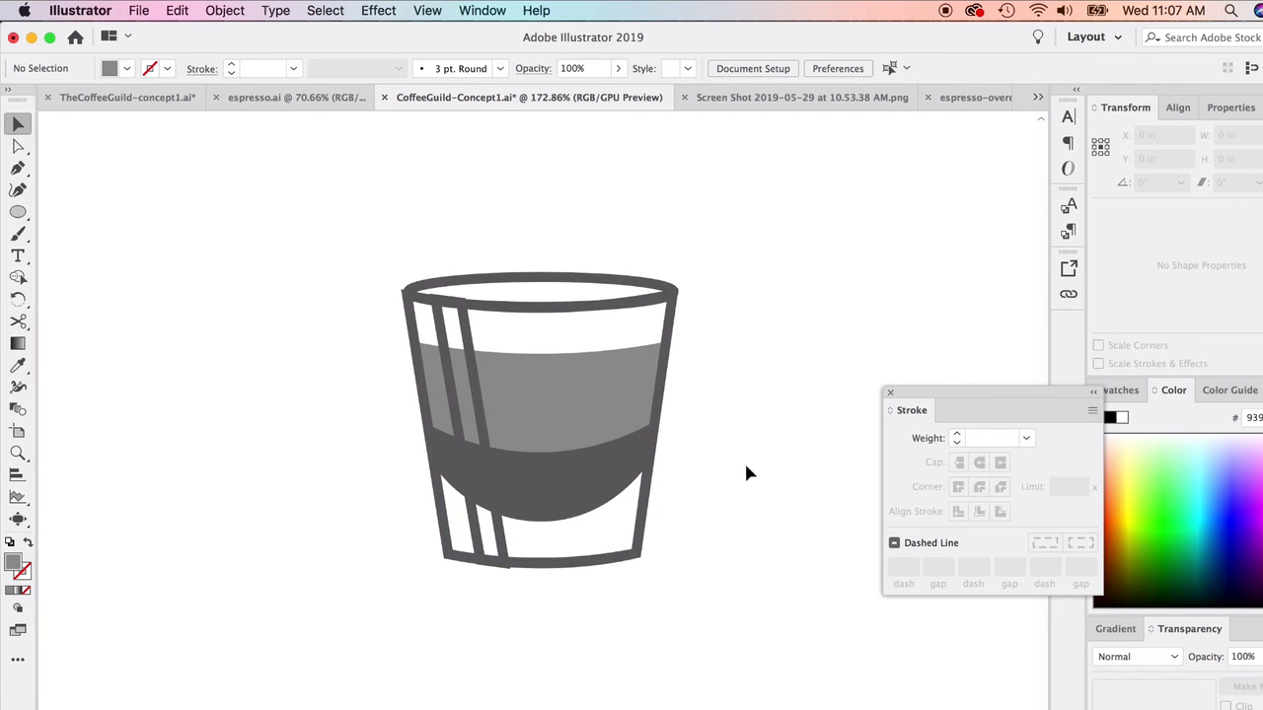
# Give the highlight strip a solid white fill with no stroke and deselect it.
pyautogui.scroll(1, 744, 464)
pyautogui.click(477, 406)
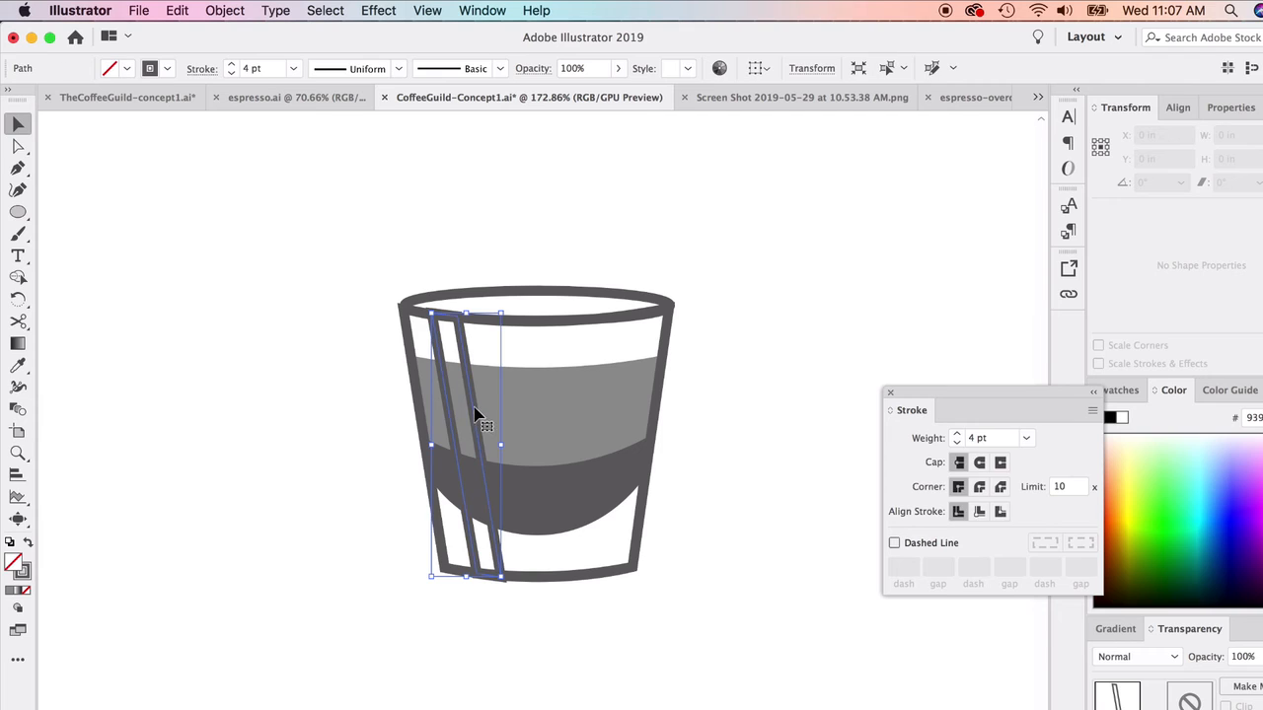
pyautogui.click(26, 543)
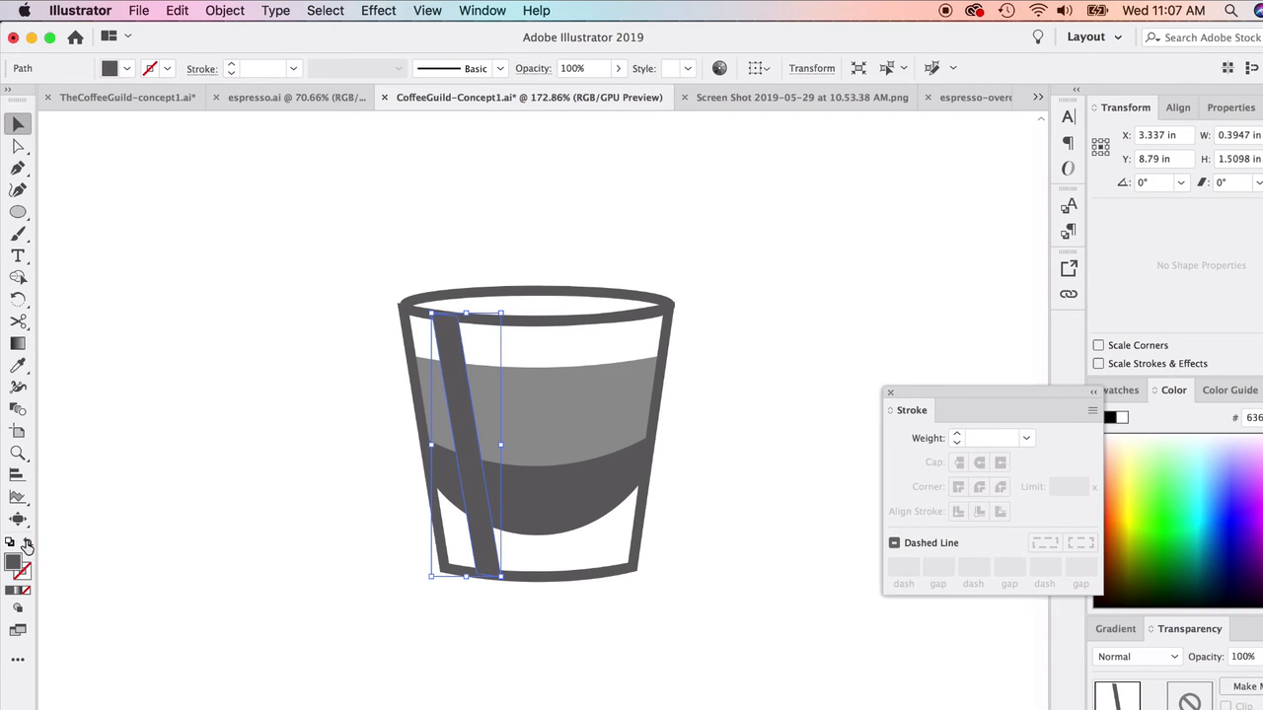
pyautogui.click(1124, 422)
pyautogui.click(811, 304)
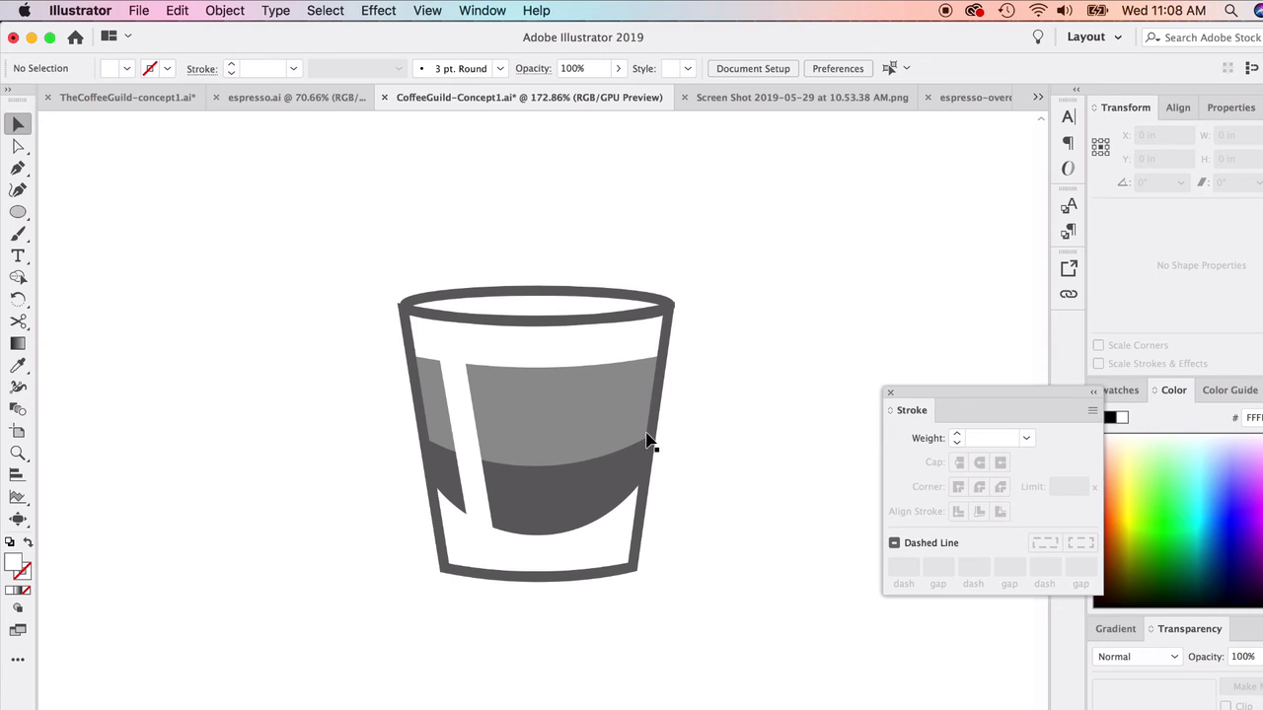
# Reposition the white strip's corner anchors with the Direct Selection tool so it is wider and sits inside the glass outline.
pyautogui.click(464, 412)
pyautogui.moveTo(485, 445)
pyautogui.mouseDown()
pyautogui.moveTo(516, 443)
pyautogui.moveTo(496, 449)
pyautogui.mouseUp()
pyautogui.click(17, 147)
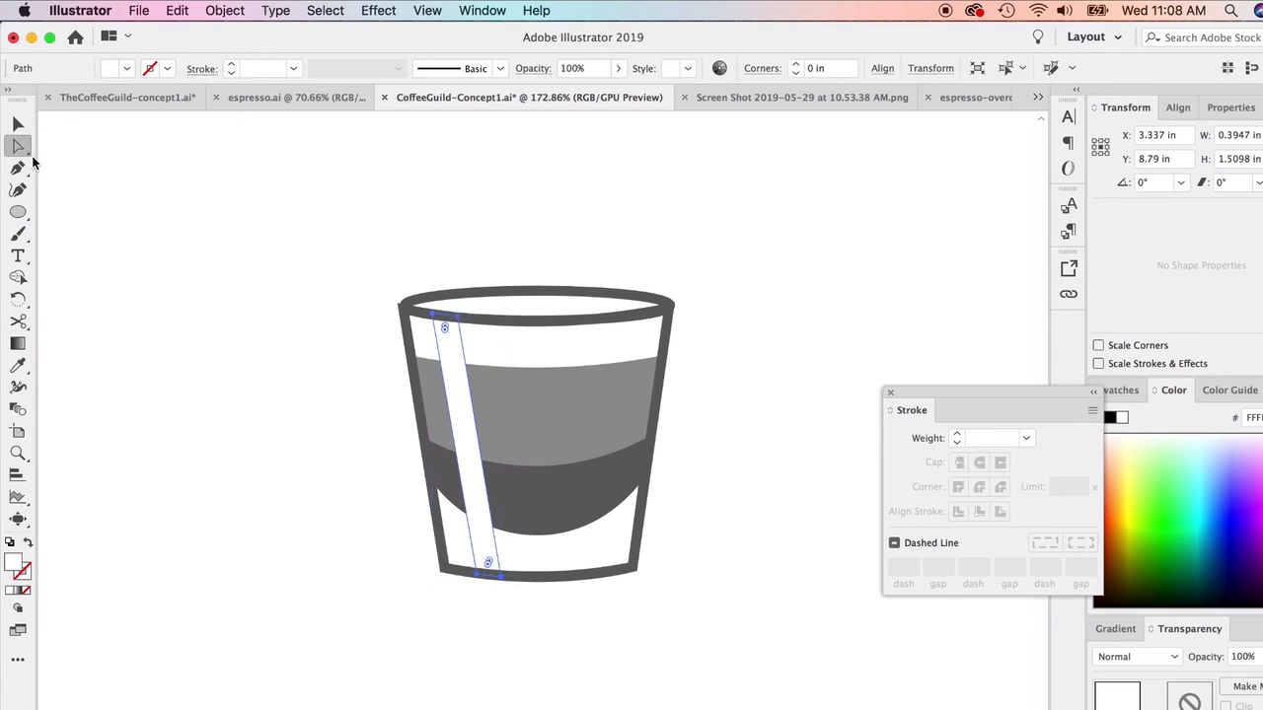
pyautogui.moveTo(478, 575); pyautogui.dragTo(466, 562)
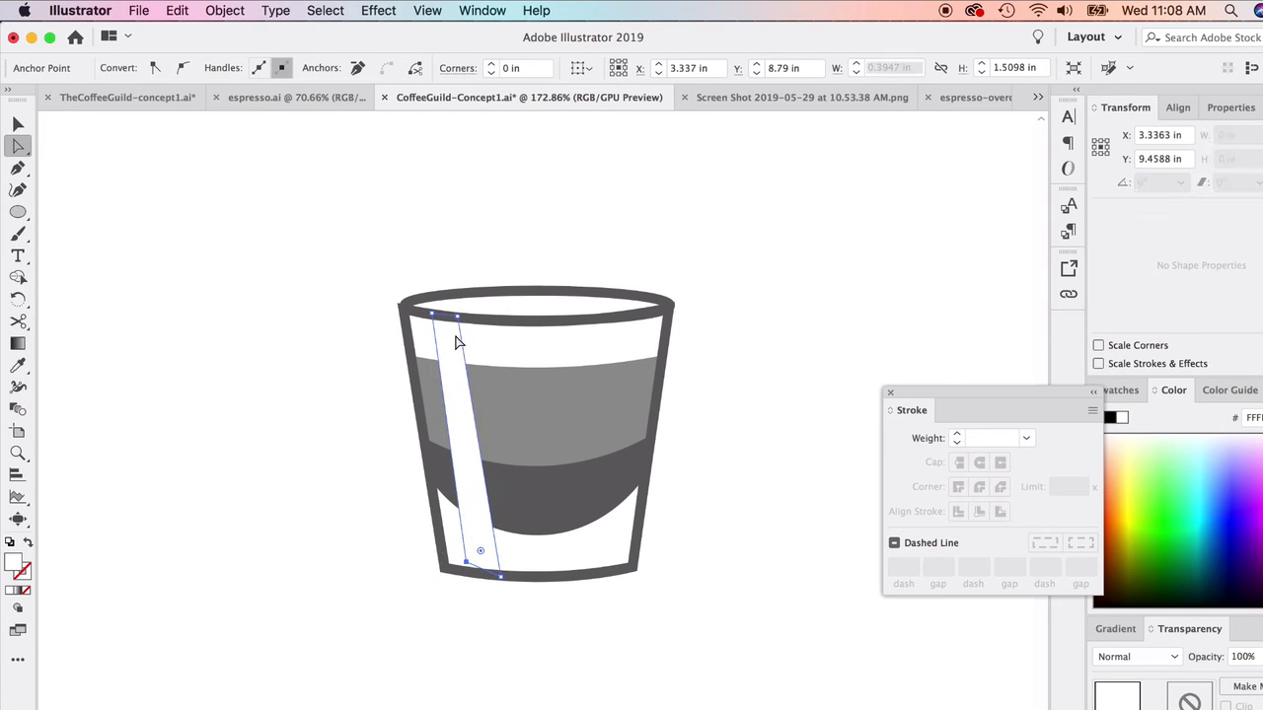
pyautogui.moveTo(432, 314); pyautogui.dragTo(469, 333)
pyautogui.click(18, 125)
pyautogui.click(73, 151)
# Draw a light blue rectangle about 3.12 × 2.57 in around the glass, send it to the back, and deselect it.
pyautogui.click(17, 212)
pyautogui.moveTo(257, 228); pyautogui.dragTo(800, 677)
pyautogui.click(1157, 473)
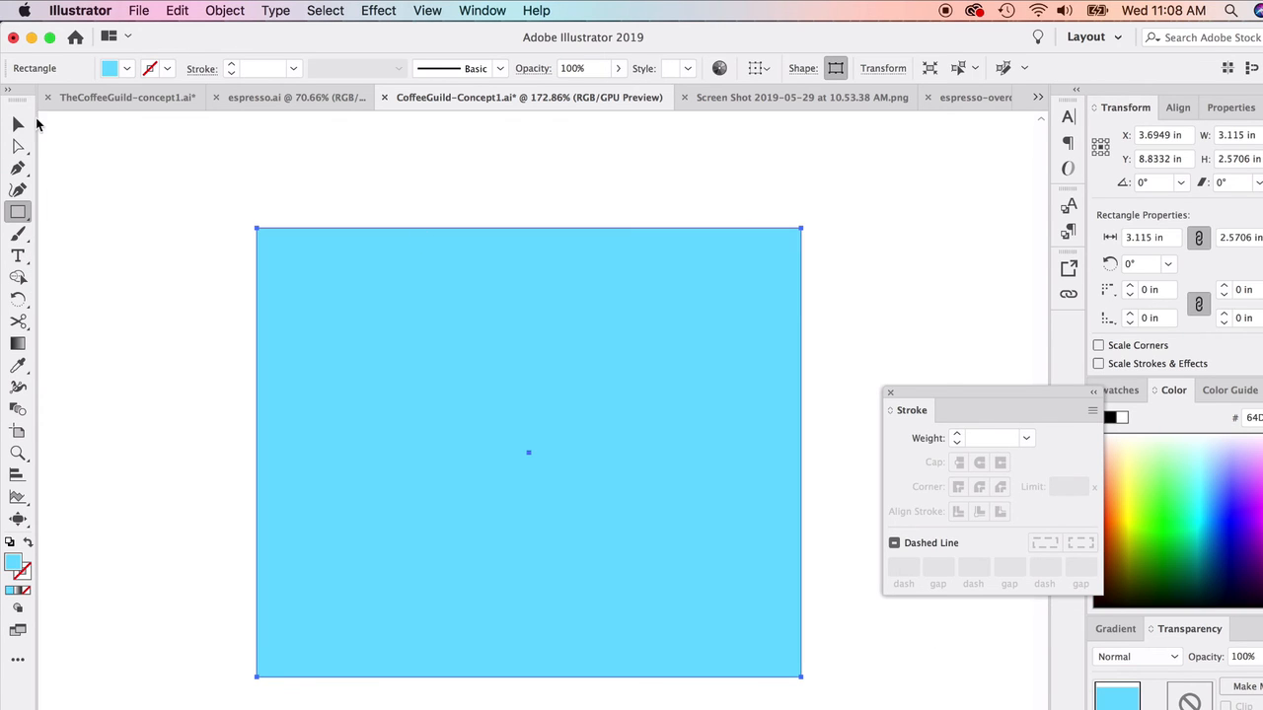
pyautogui.press('v')
pyautogui.rightClick(418, 324)
pyautogui.moveTo(462, 596)
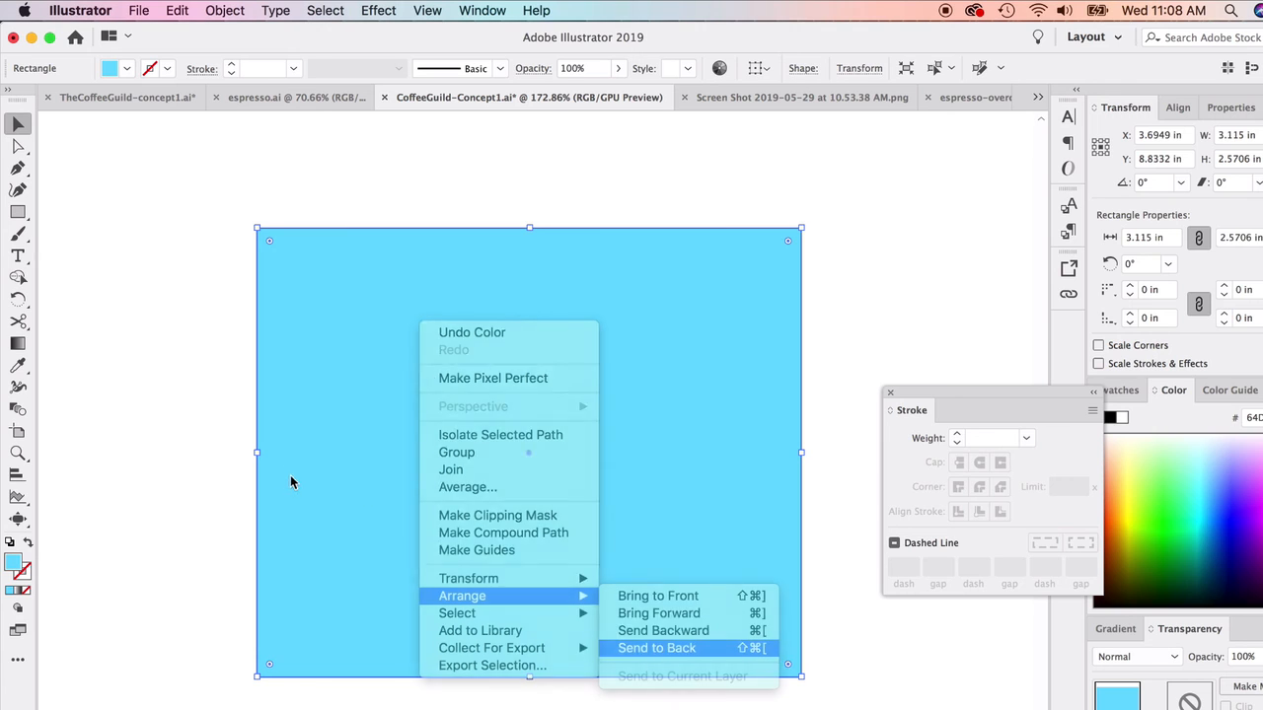
pyautogui.press('super+shift+a')
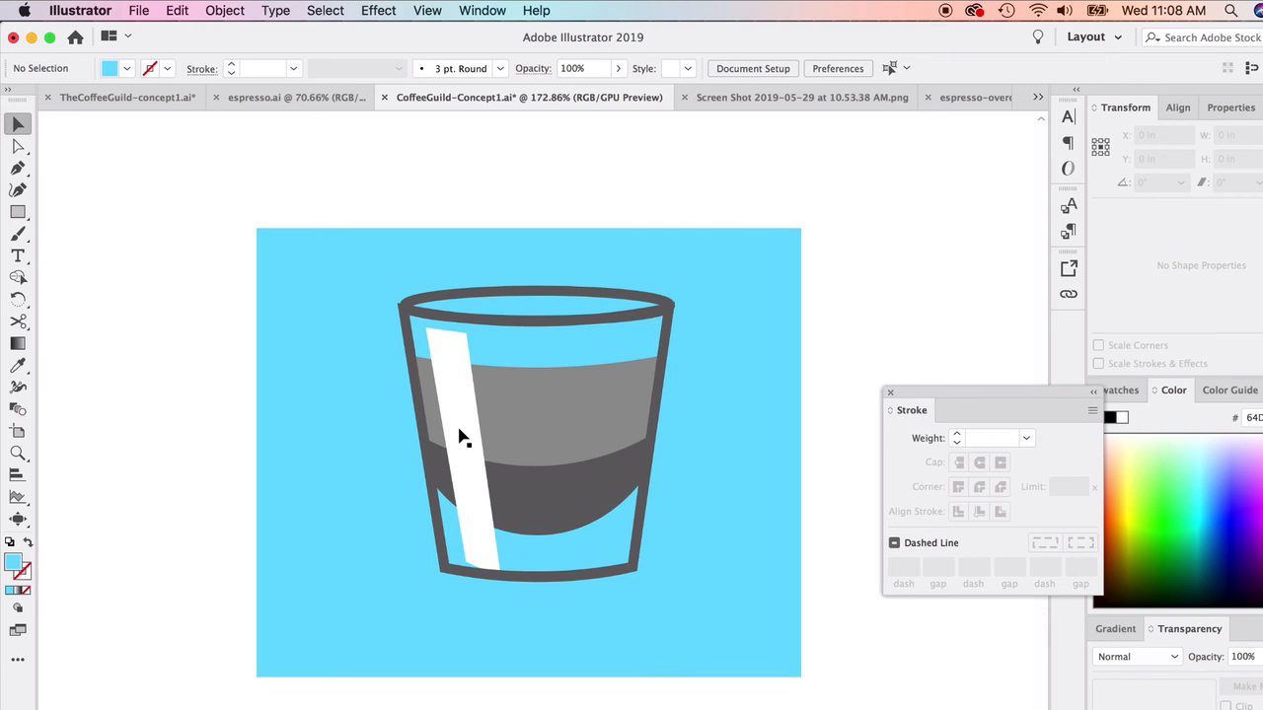
# Cut the highlight strip out of both coffee layers with the Shape Builder tool, leaving the glass outline intact.
pyautogui.click(367, 438)
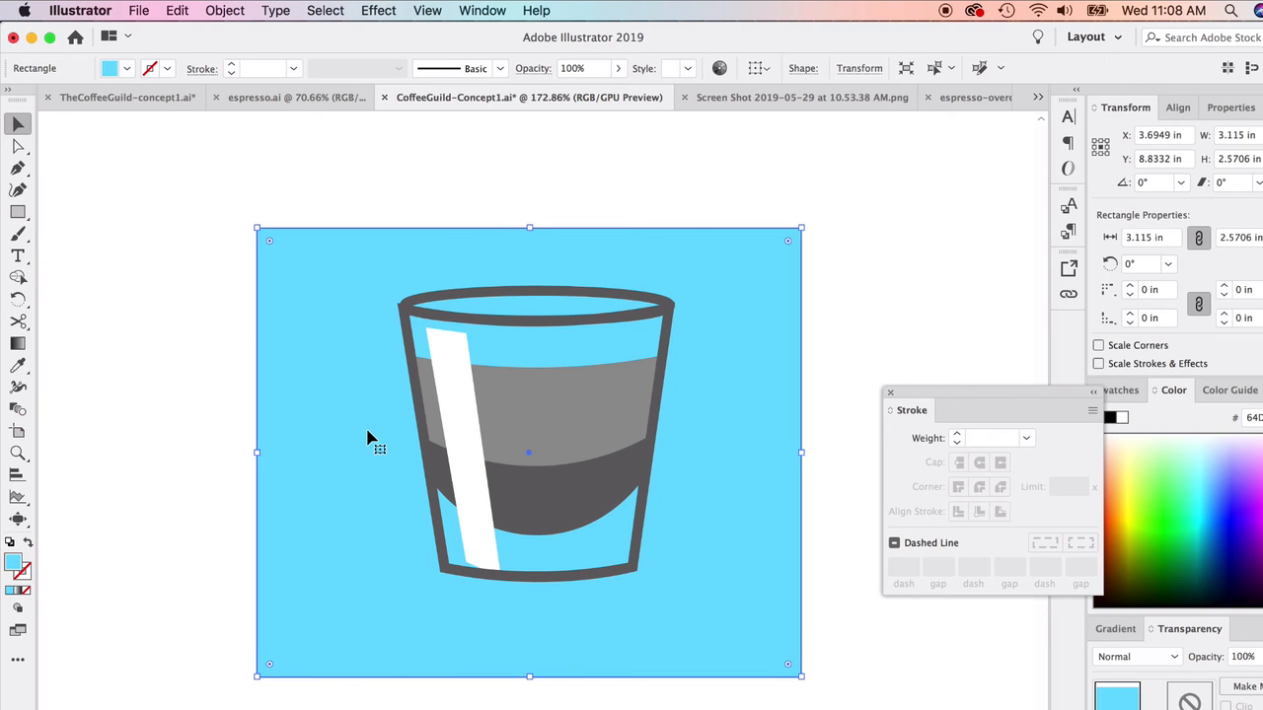
pyautogui.moveTo(215, 254); pyautogui.dragTo(739, 612)
pyautogui.click(18, 278)
pyautogui.moveTo(449, 373); pyautogui.dragTo(482, 546)
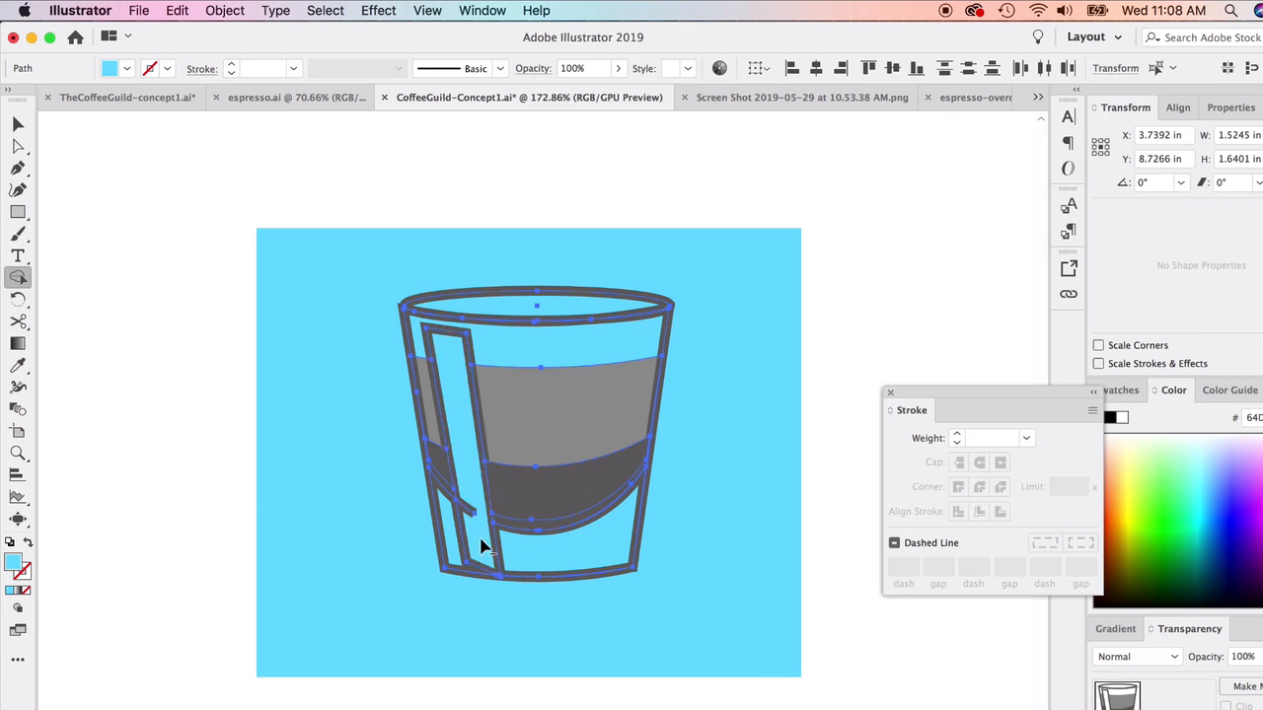
pyautogui.press('super+z')
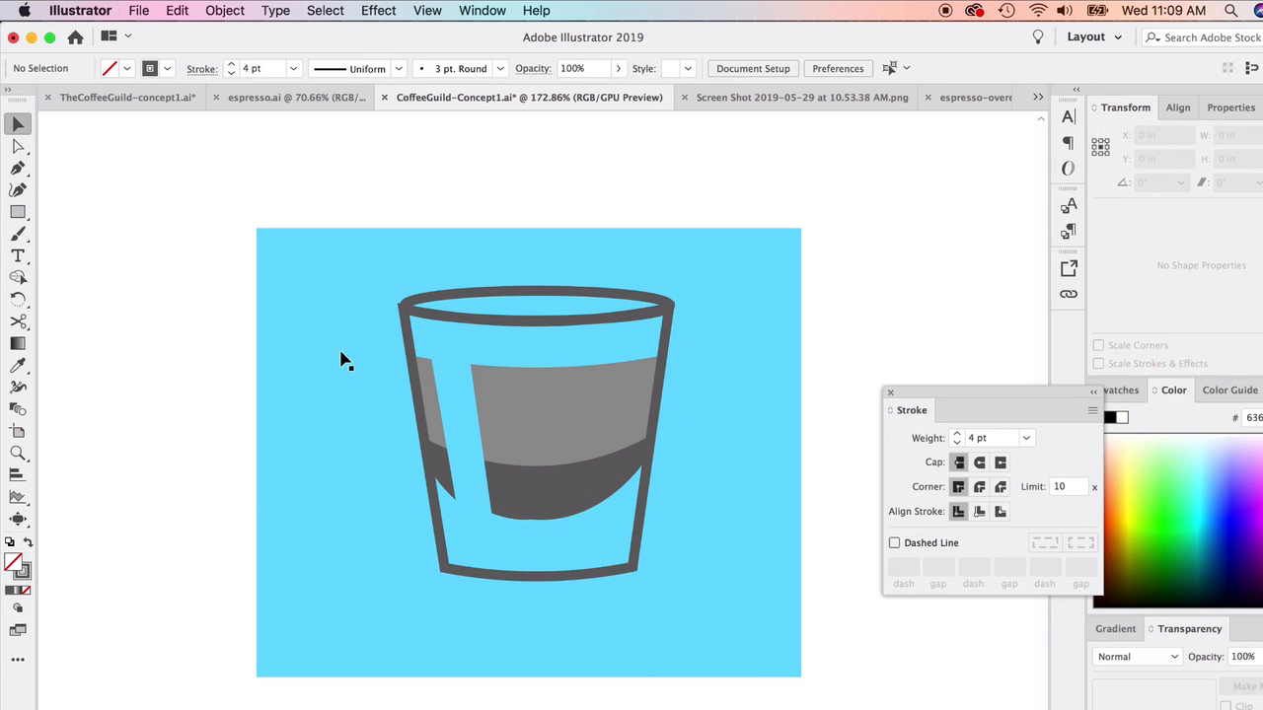
# Set the glass outline's stroke to 5 pt with round caps and round joins, and deselect it.
pyautogui.click(412, 329)
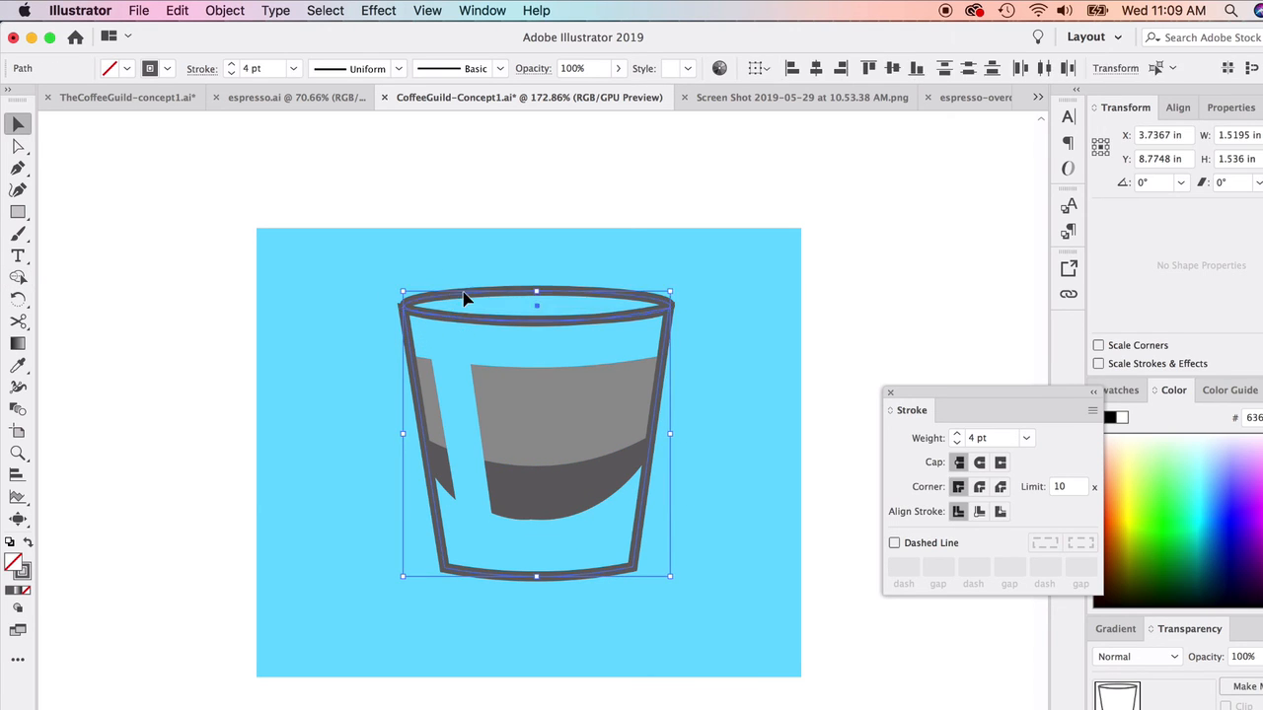
pyautogui.click(958, 435)
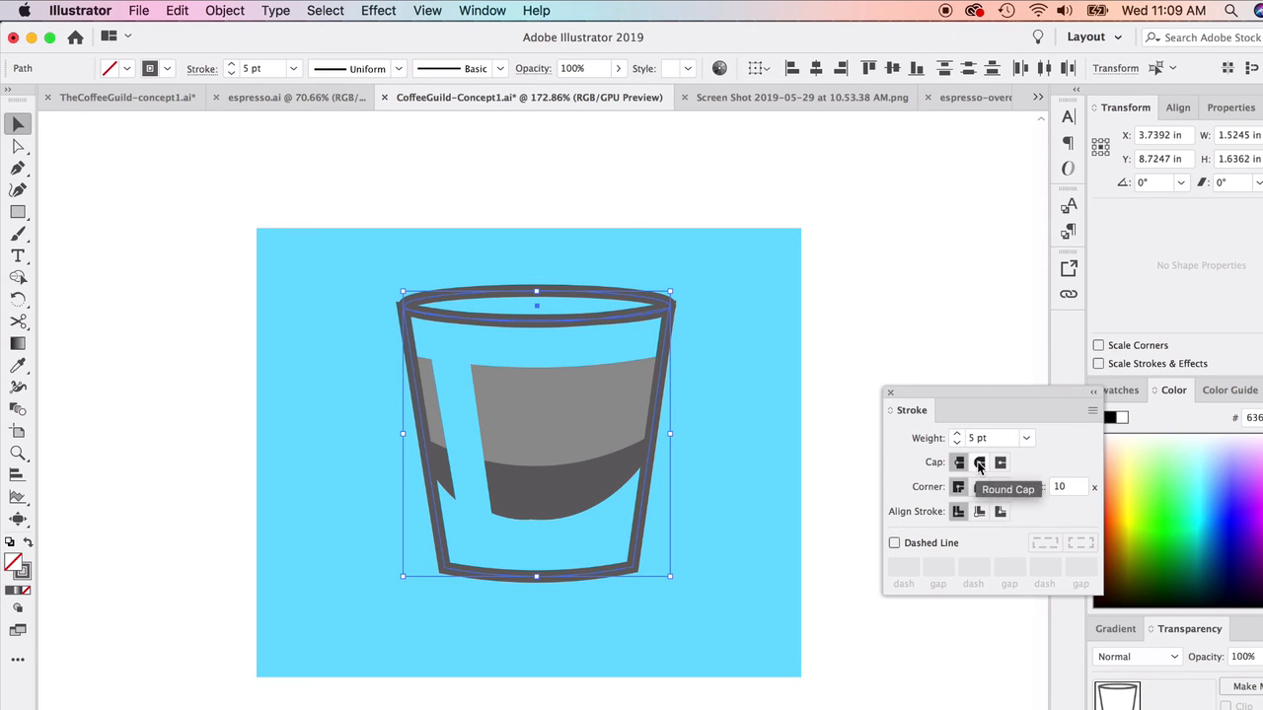
pyautogui.click(979, 463)
pyautogui.click(980, 493)
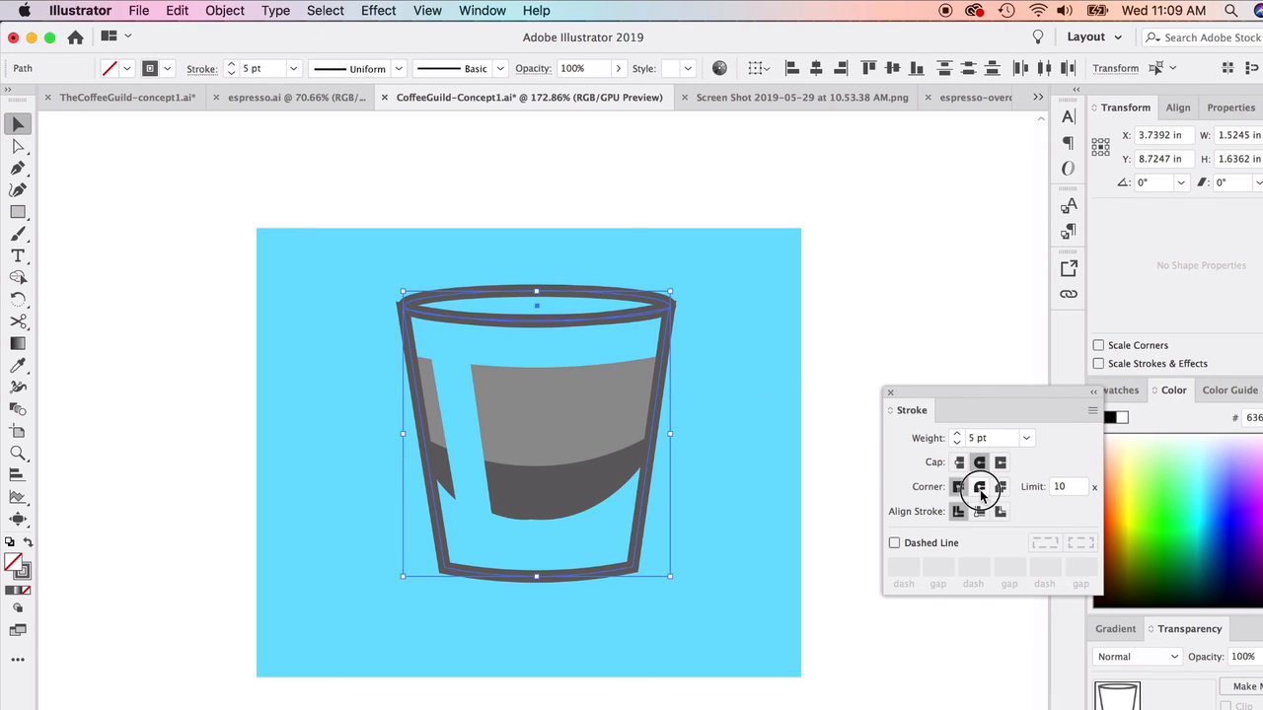
pyautogui.click(880, 330)
# Scale the glass artwork, without the blue rectangle, down to about 0.40 × 0.43 in and place it in the X's right quadrant.
pyautogui.click(434, 536)
pyautogui.click(435, 502)
pyautogui.scroll(-2, 435, 503)
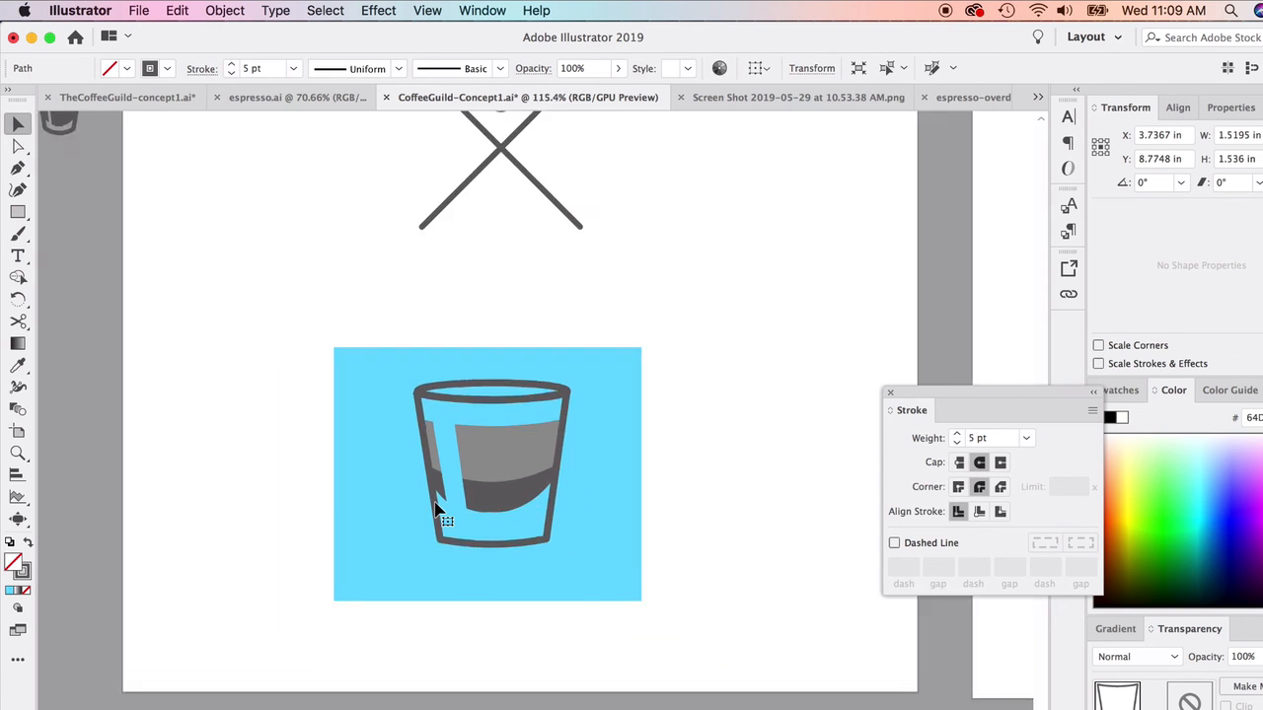
pyautogui.scroll(-3, 435, 509)
pyautogui.scroll(2, 442, 519)
pyautogui.moveTo(302, 467); pyautogui.dragTo(553, 599)
pyautogui.keyDown('shift'); pyautogui.click(553, 599); pyautogui.keyUp('shift')
pyautogui.moveTo(524, 530); pyautogui.dragTo(521, 330)
# Reduce the small glass's rim ellipse stroke to 2 pt and deselect it.
pyautogui.scroll(3, 515, 331)
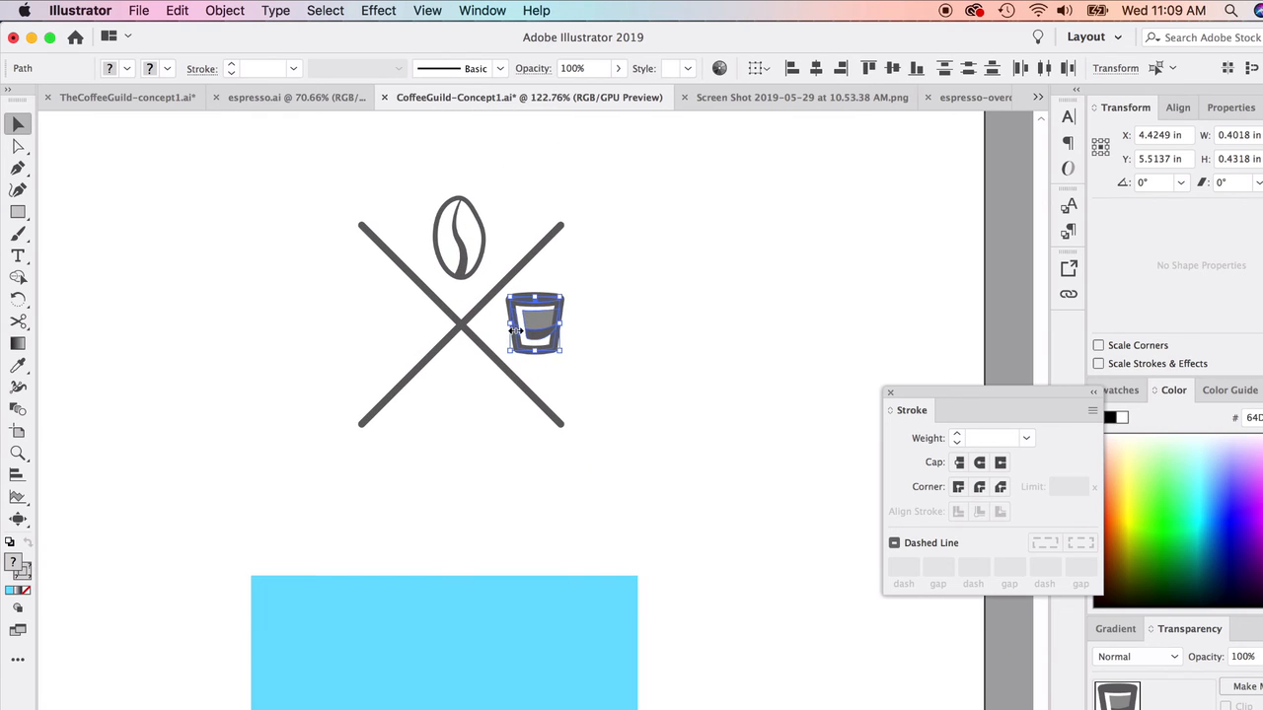
pyautogui.scroll(3, 515, 330)
pyautogui.click(958, 443)
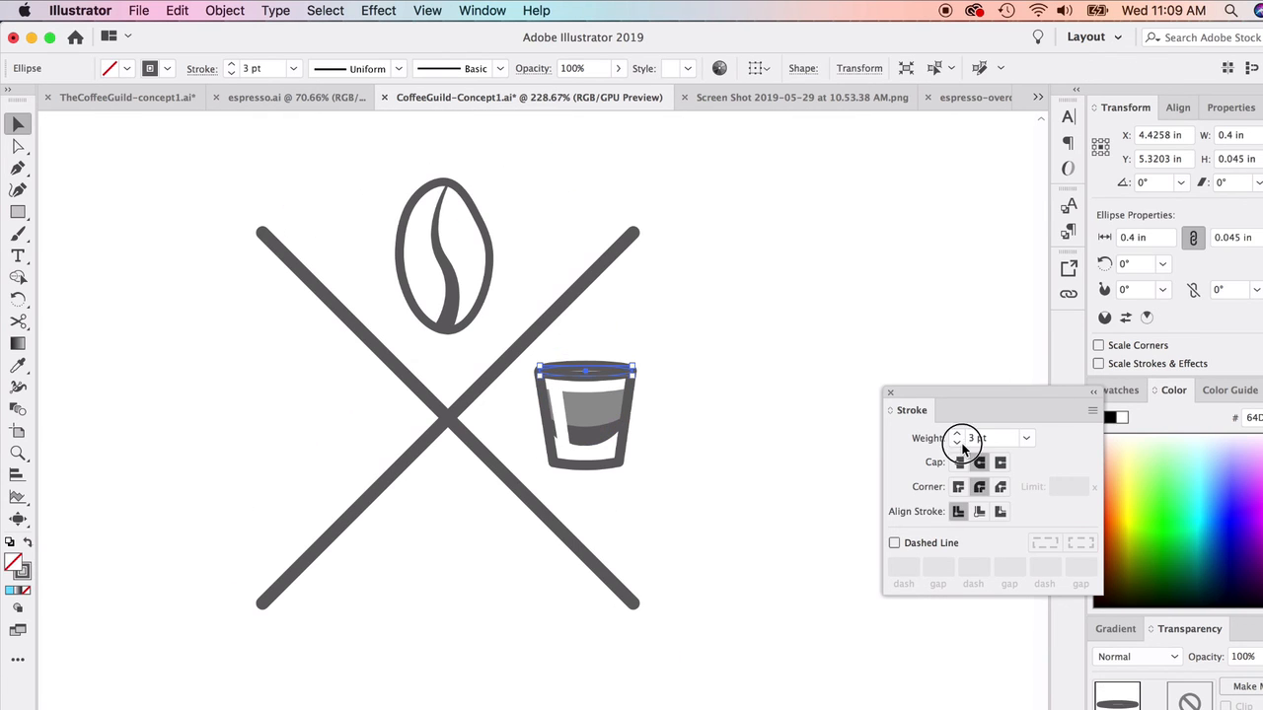
pyautogui.click(823, 360)
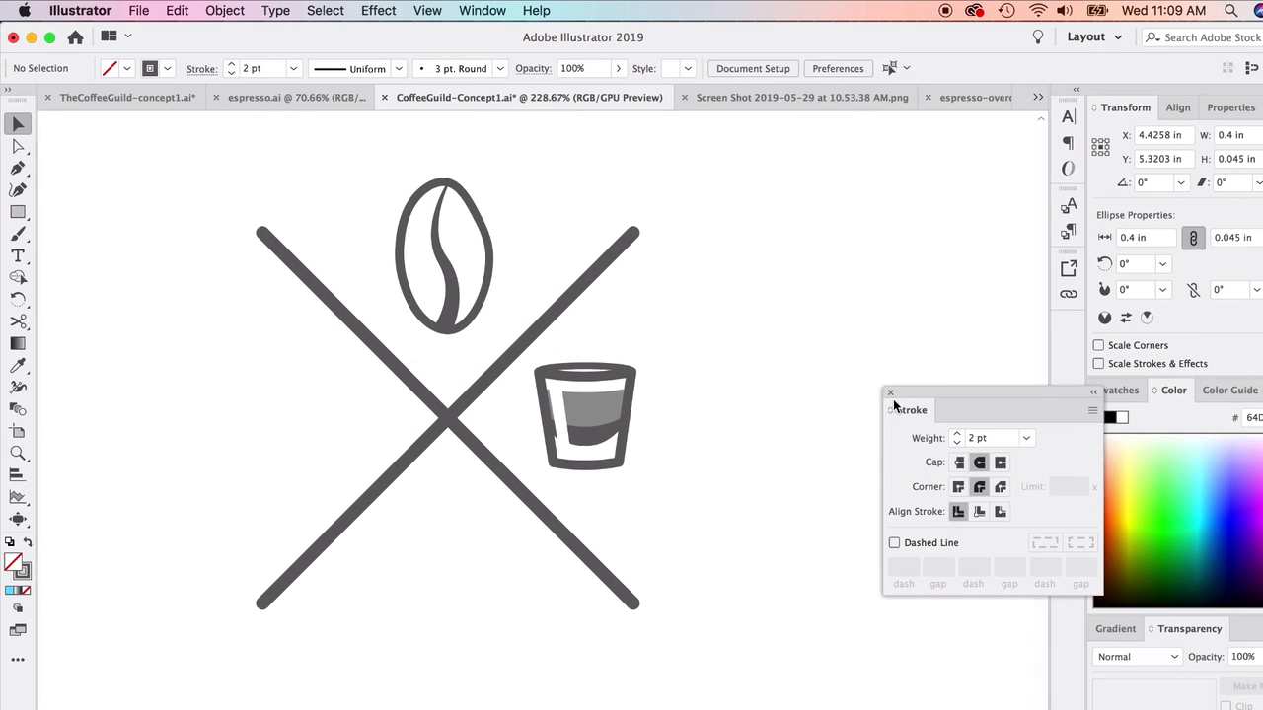
# Move the other espresso glass with the solid dark coffee from the pasteboard to just right of the layered glass and deselect it.
pyautogui.hscroll(-1, 625, 468)
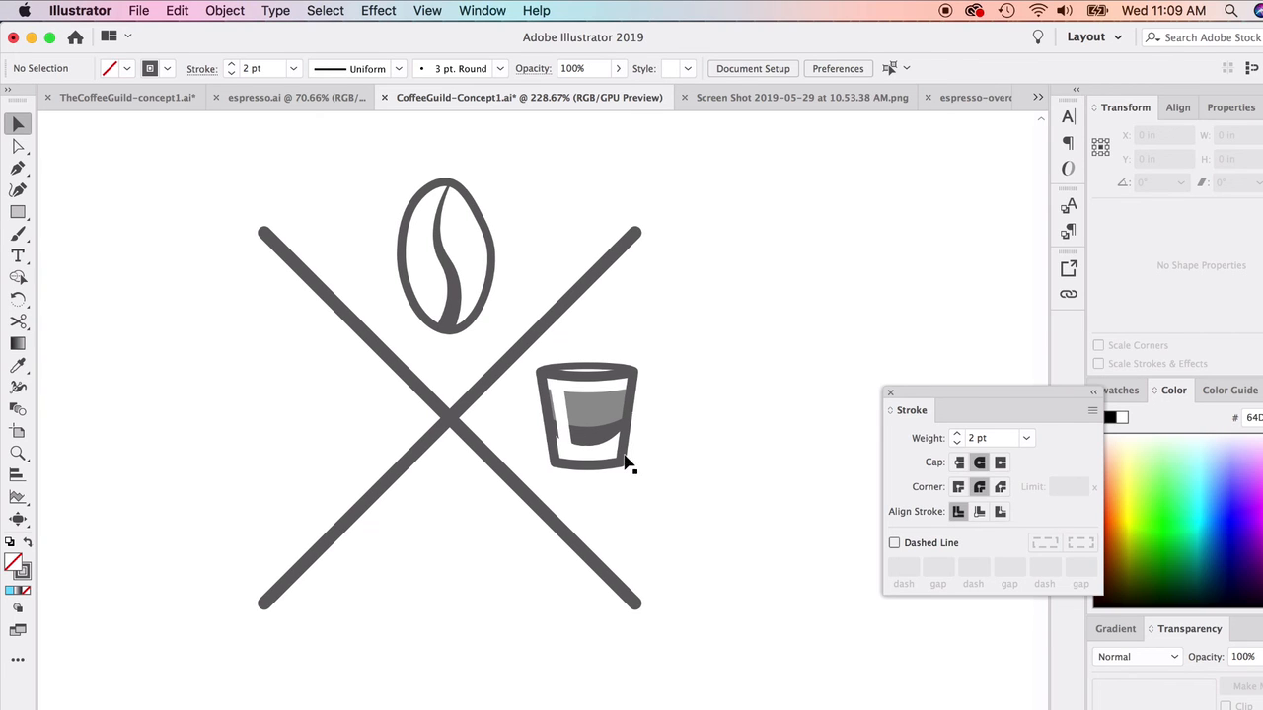
pyautogui.hscroll(-15, 614, 461)
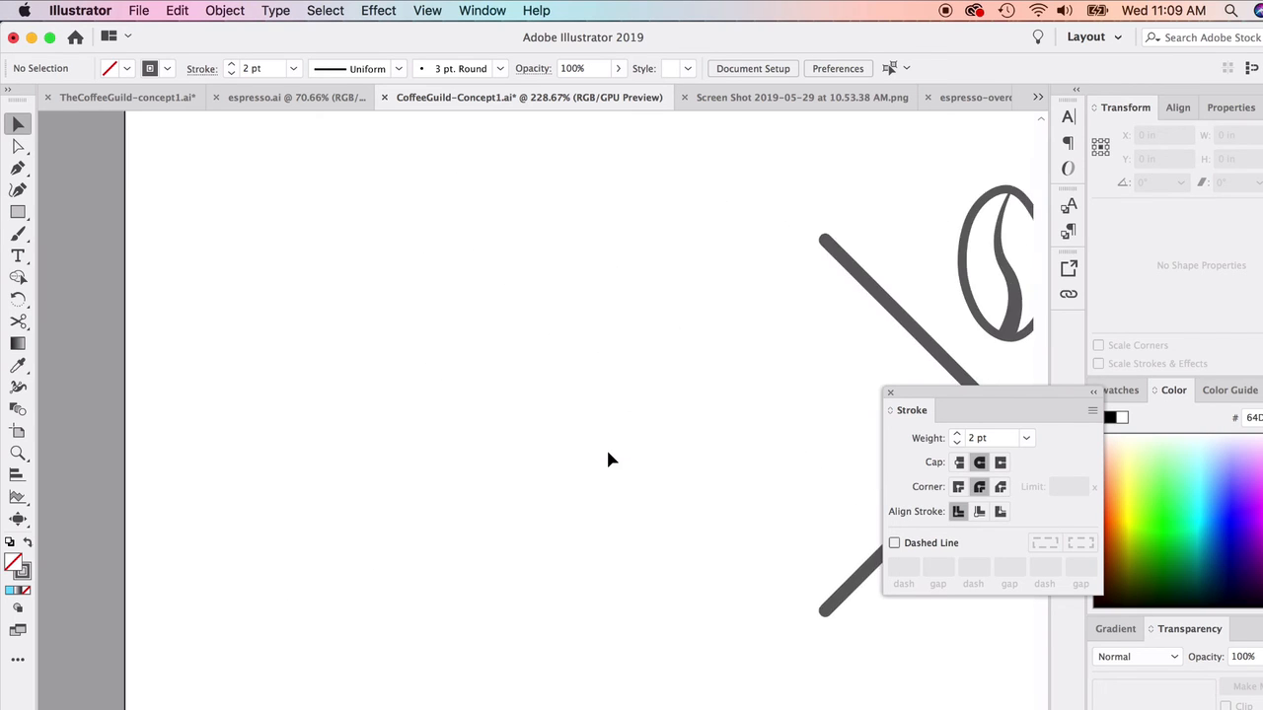
pyautogui.hscroll(-5, 607, 459)
pyautogui.moveTo(329, 359); pyautogui.dragTo(732, 407)
pyautogui.hscroll(10, 732, 405)
pyautogui.moveTo(253, 378); pyautogui.dragTo(889, 614)
pyautogui.hscroll(8, 859, 614)
pyautogui.moveTo(541, 639); pyautogui.dragTo(765, 410)
pyautogui.click(868, 343)
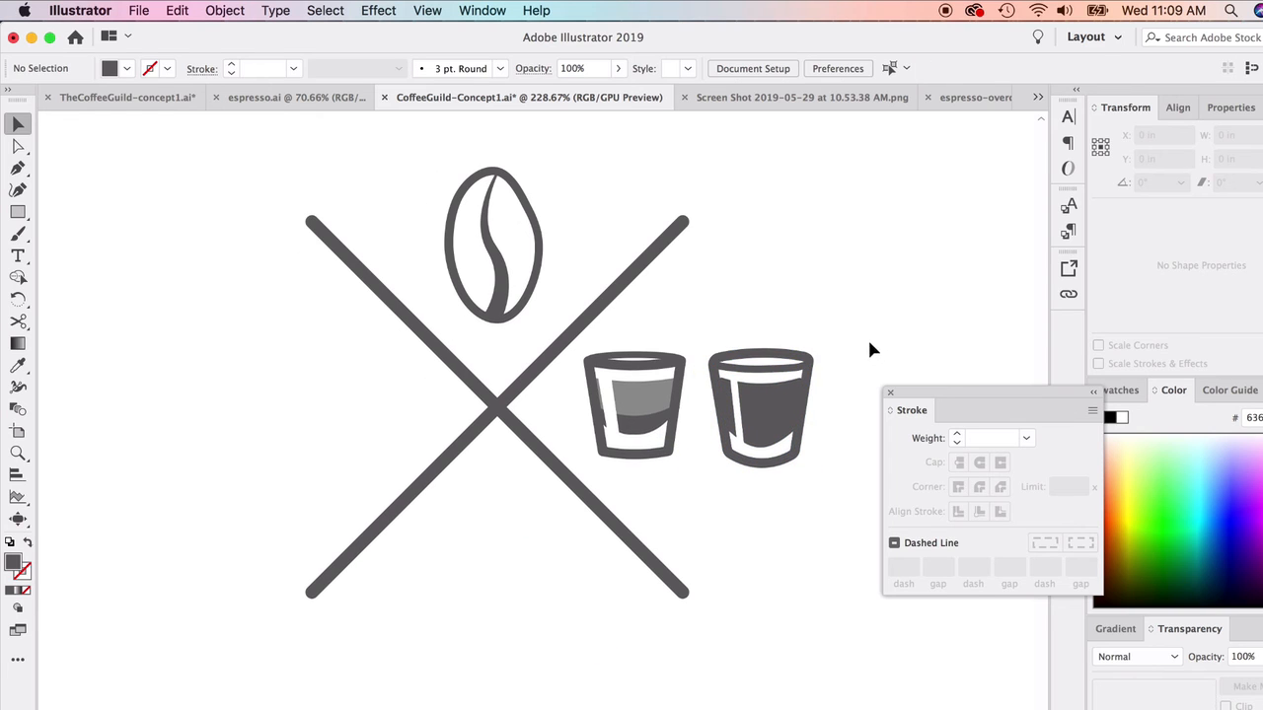
# Draw a light gray crema layer with a curved lower edge over the second glass's coffee with the Pen tool, matching the first glass's fill.
pyautogui.hscroll(5, 868, 343)
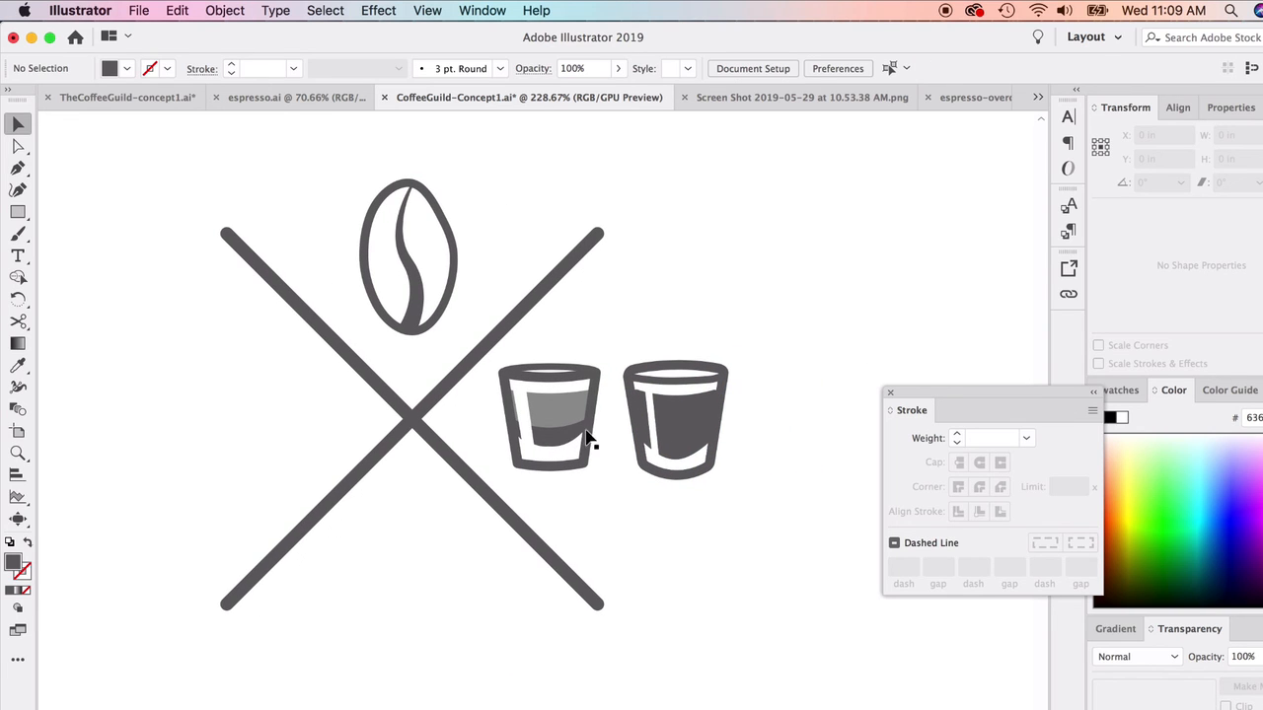
pyautogui.click(654, 425)
pyautogui.scroll(5, 602, 428)
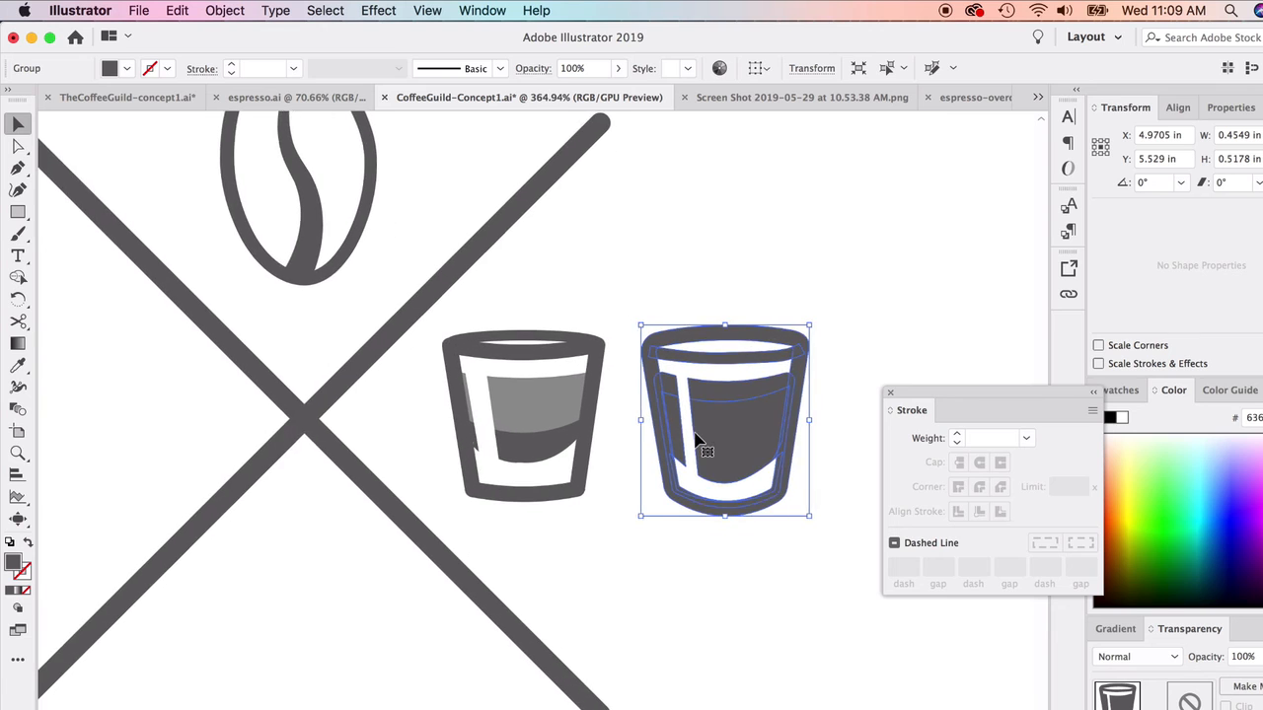
pyautogui.click(485, 434)
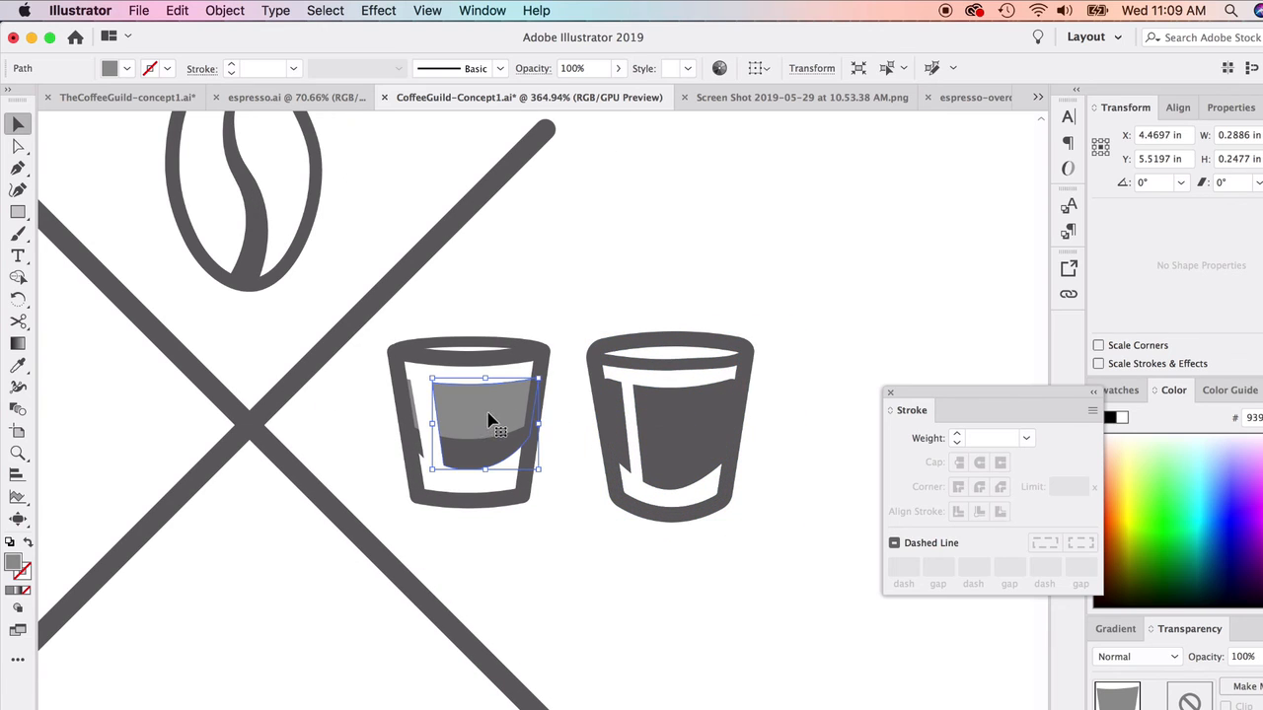
pyautogui.click(871, 399)
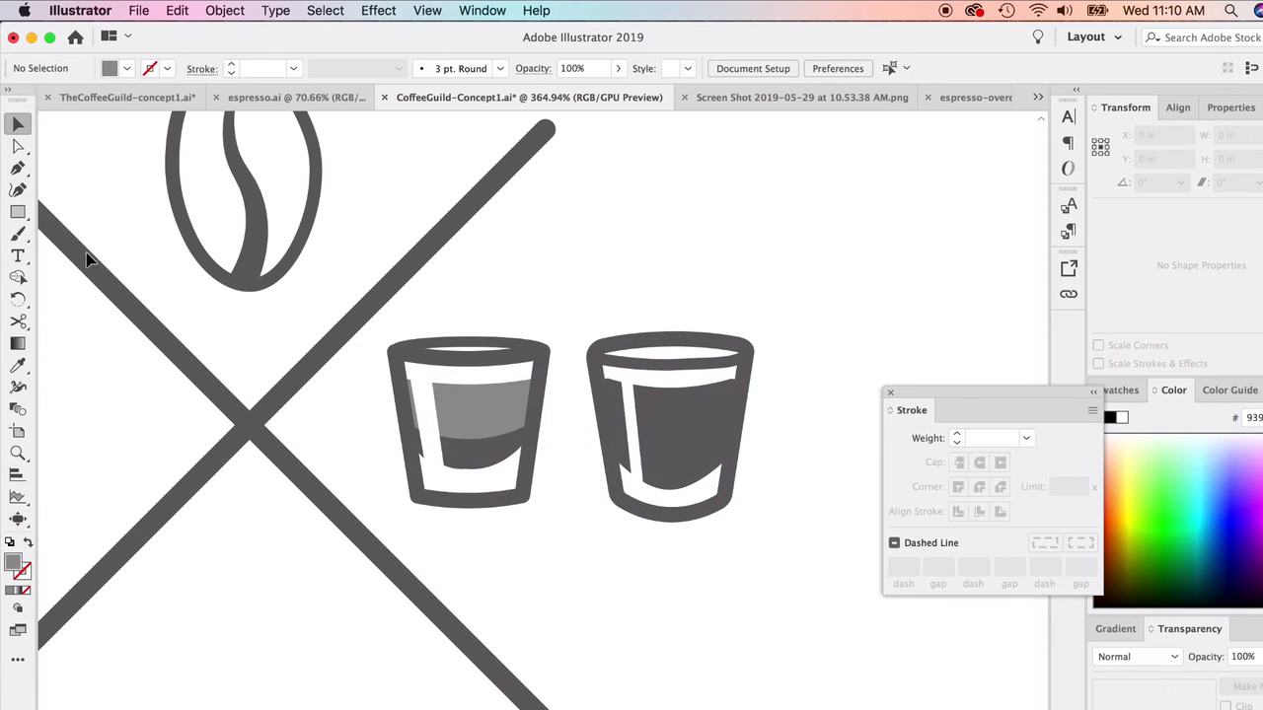
pyautogui.click(22, 171)
pyautogui.click(609, 420)
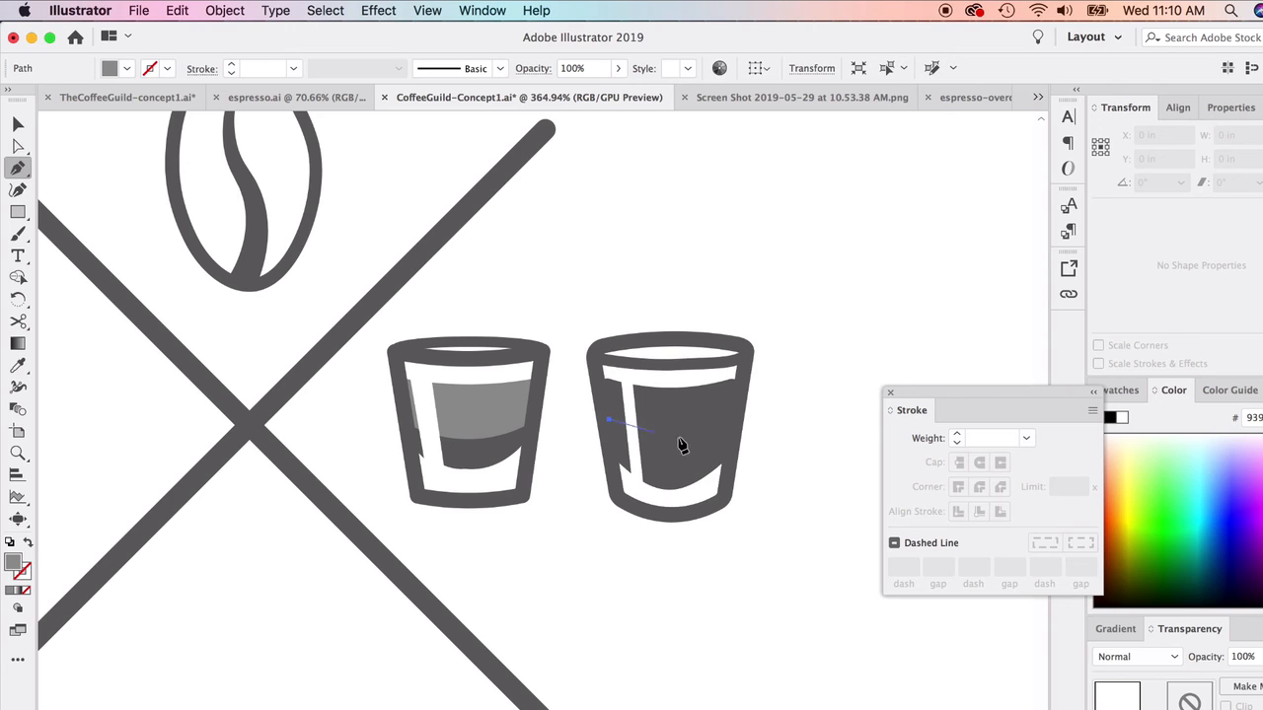
pyautogui.moveTo(729, 419); pyautogui.dragTo(801, 384)
pyautogui.click(730, 420)
pyautogui.click(737, 379)
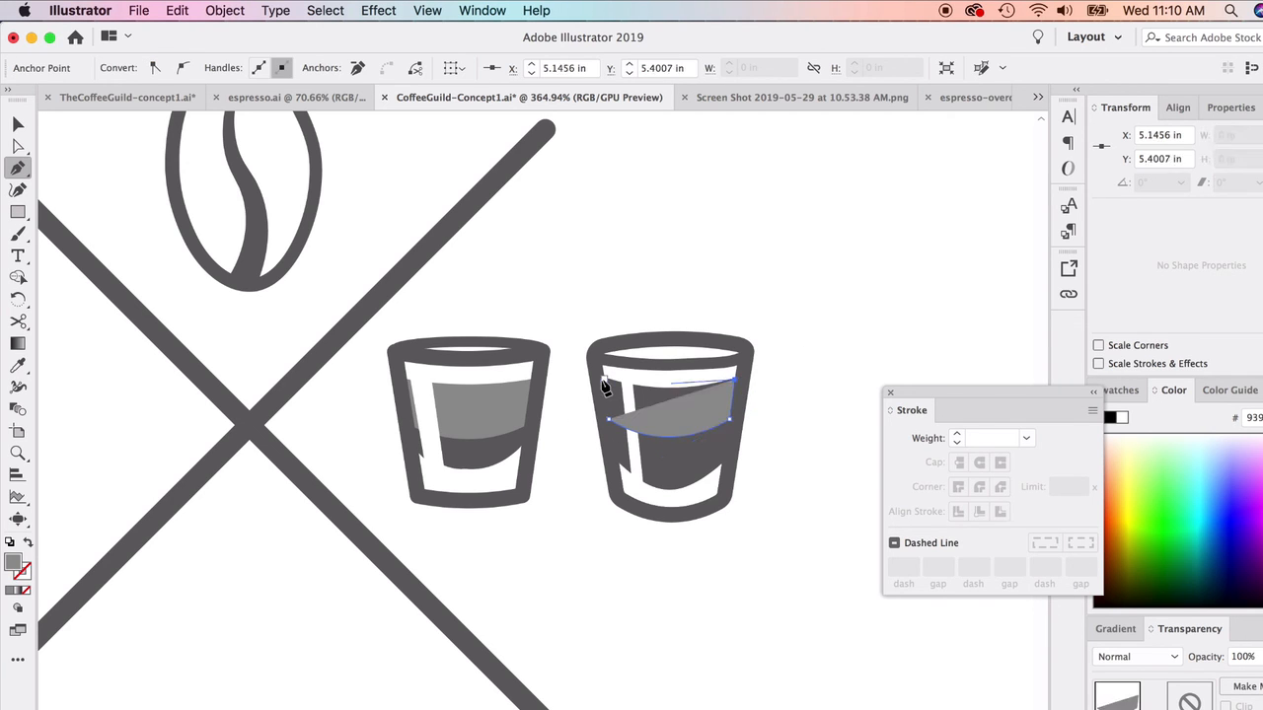